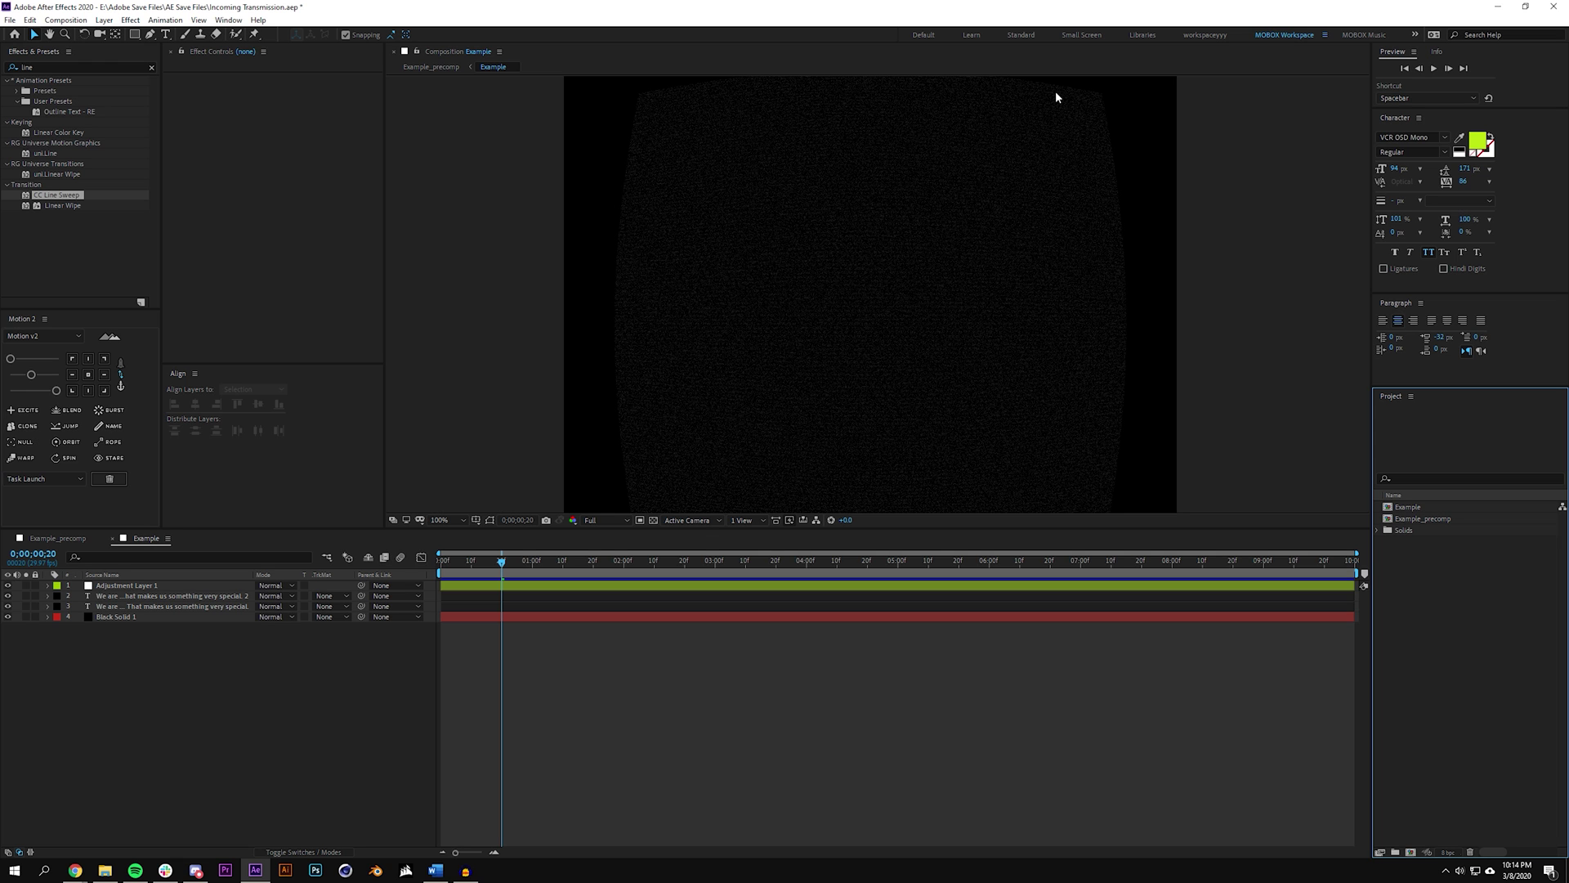
# - Preview the finished text animation in the Example composition and check the Example_precomp composition
pyautogui.moveTo(515, 560); pyautogui.dragTo(317, 561)
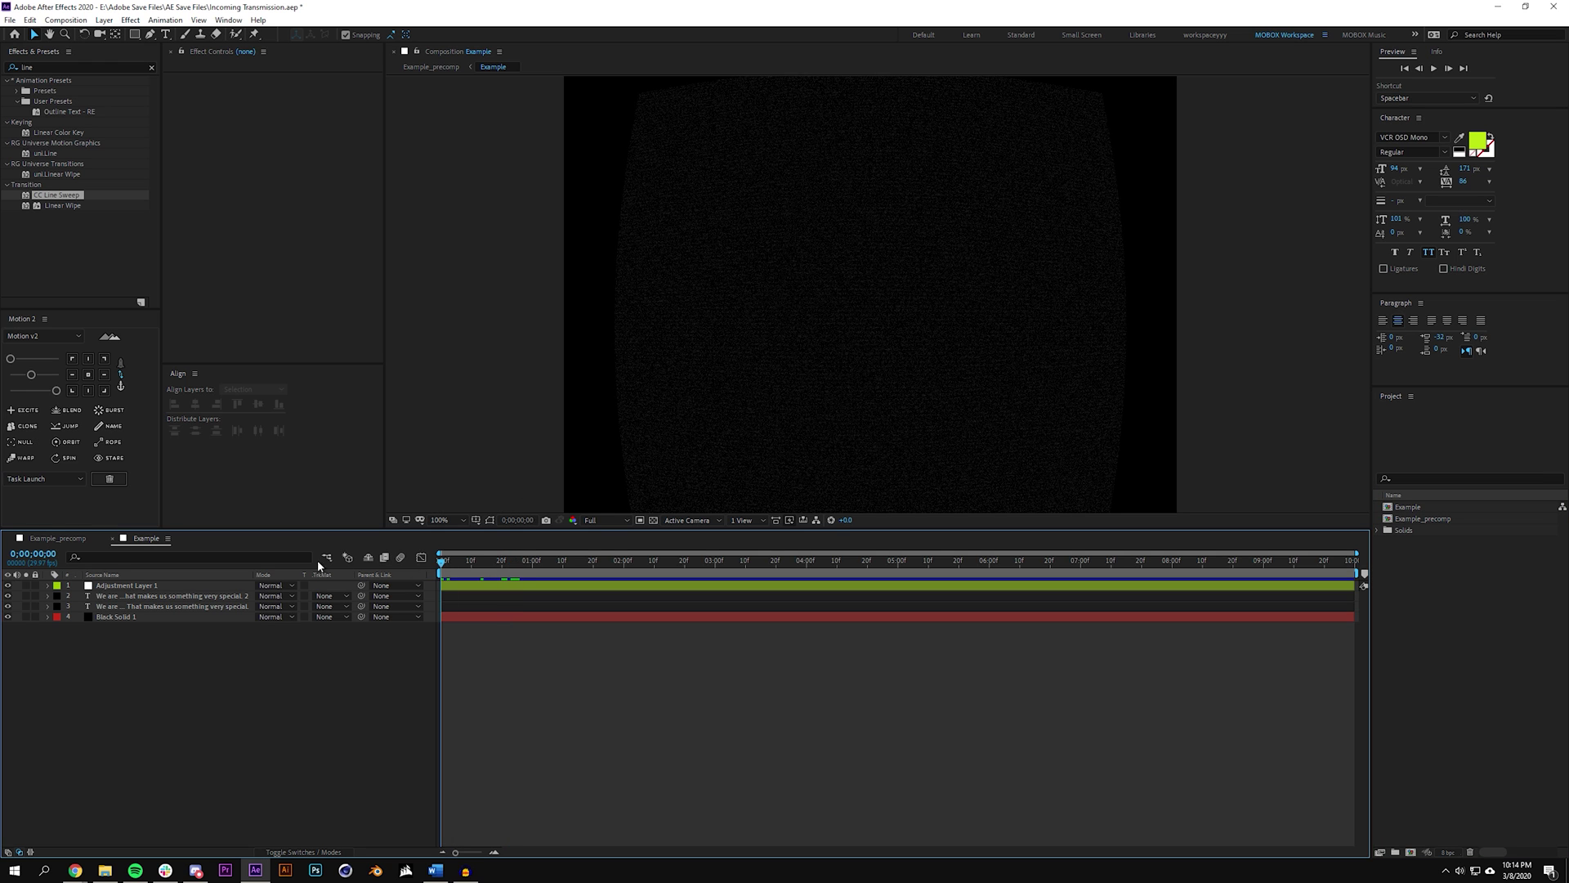
pyautogui.press('space')
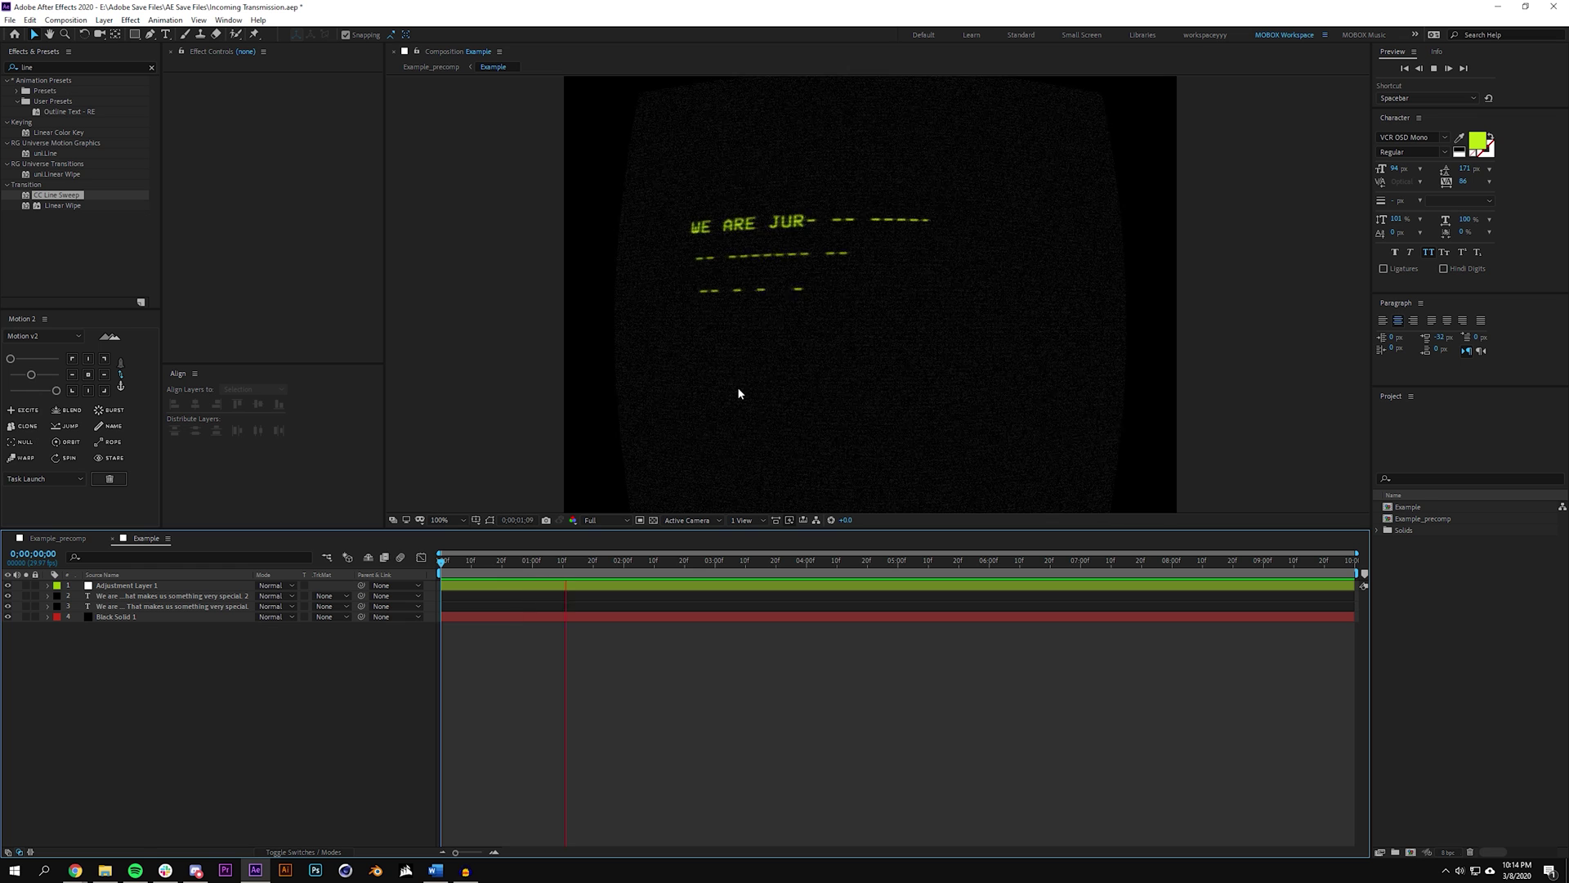
pyautogui.moveTo(783, 561); pyautogui.dragTo(472, 592)
pyautogui.press('Home')
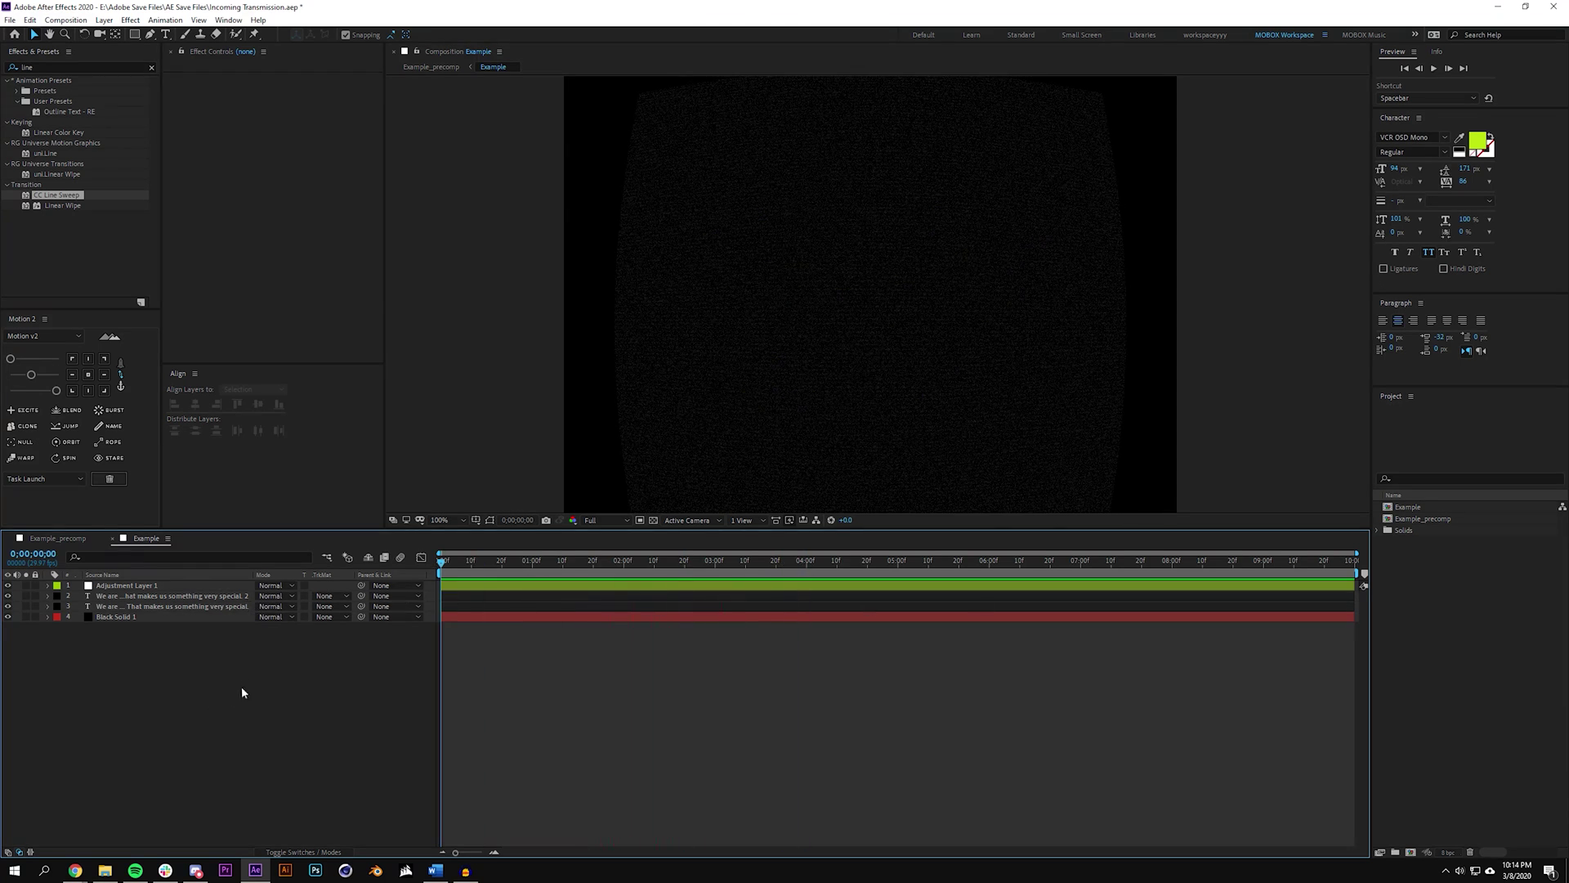
pyautogui.click(66, 537)
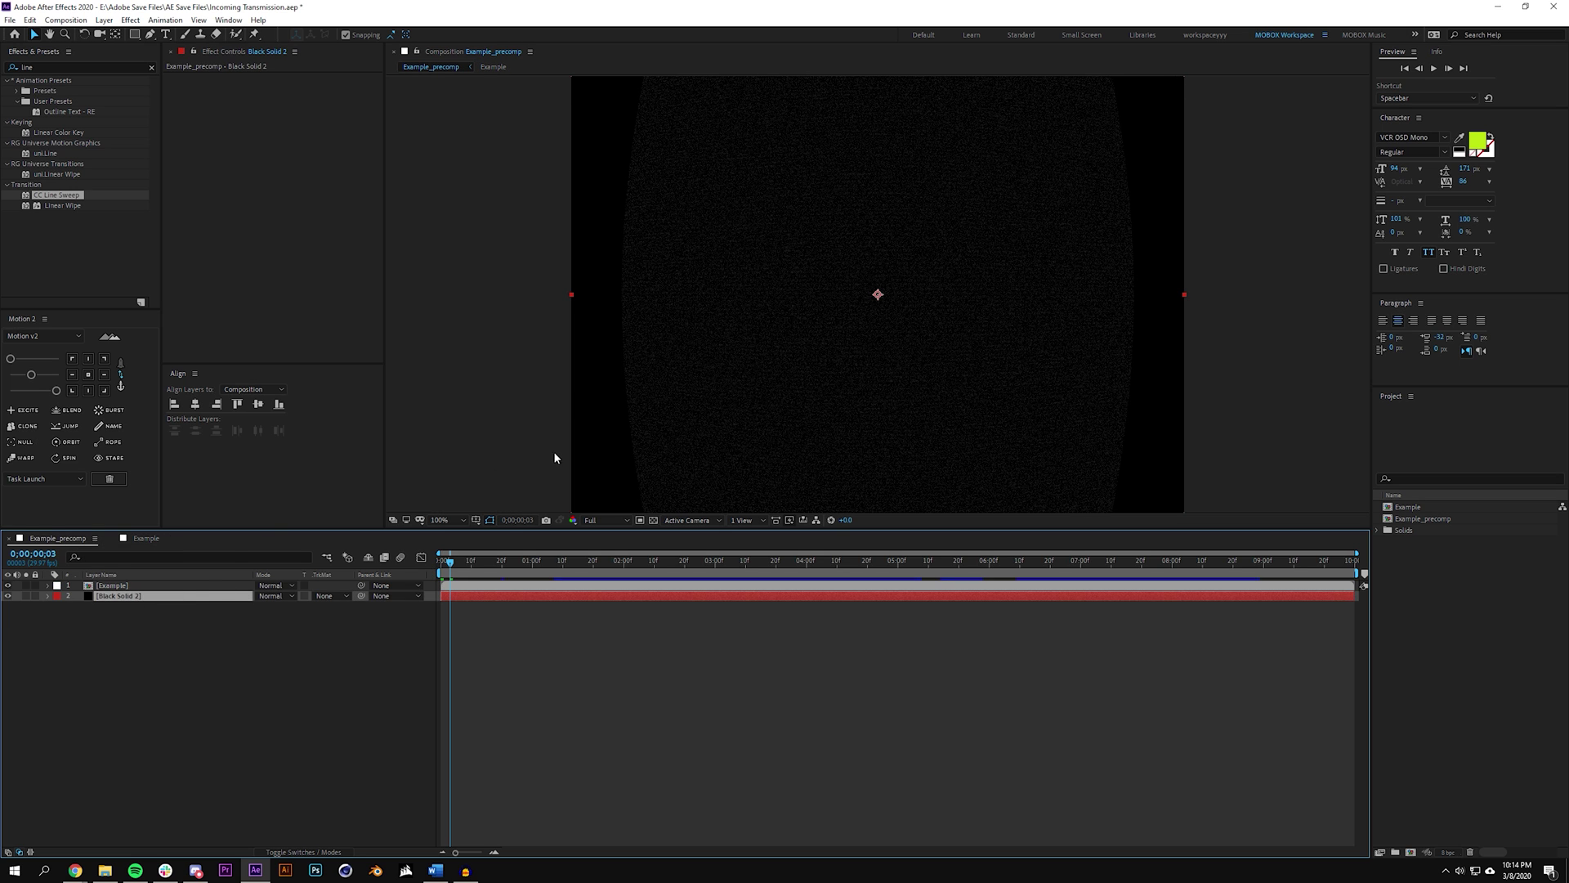
pyautogui.click(144, 538)
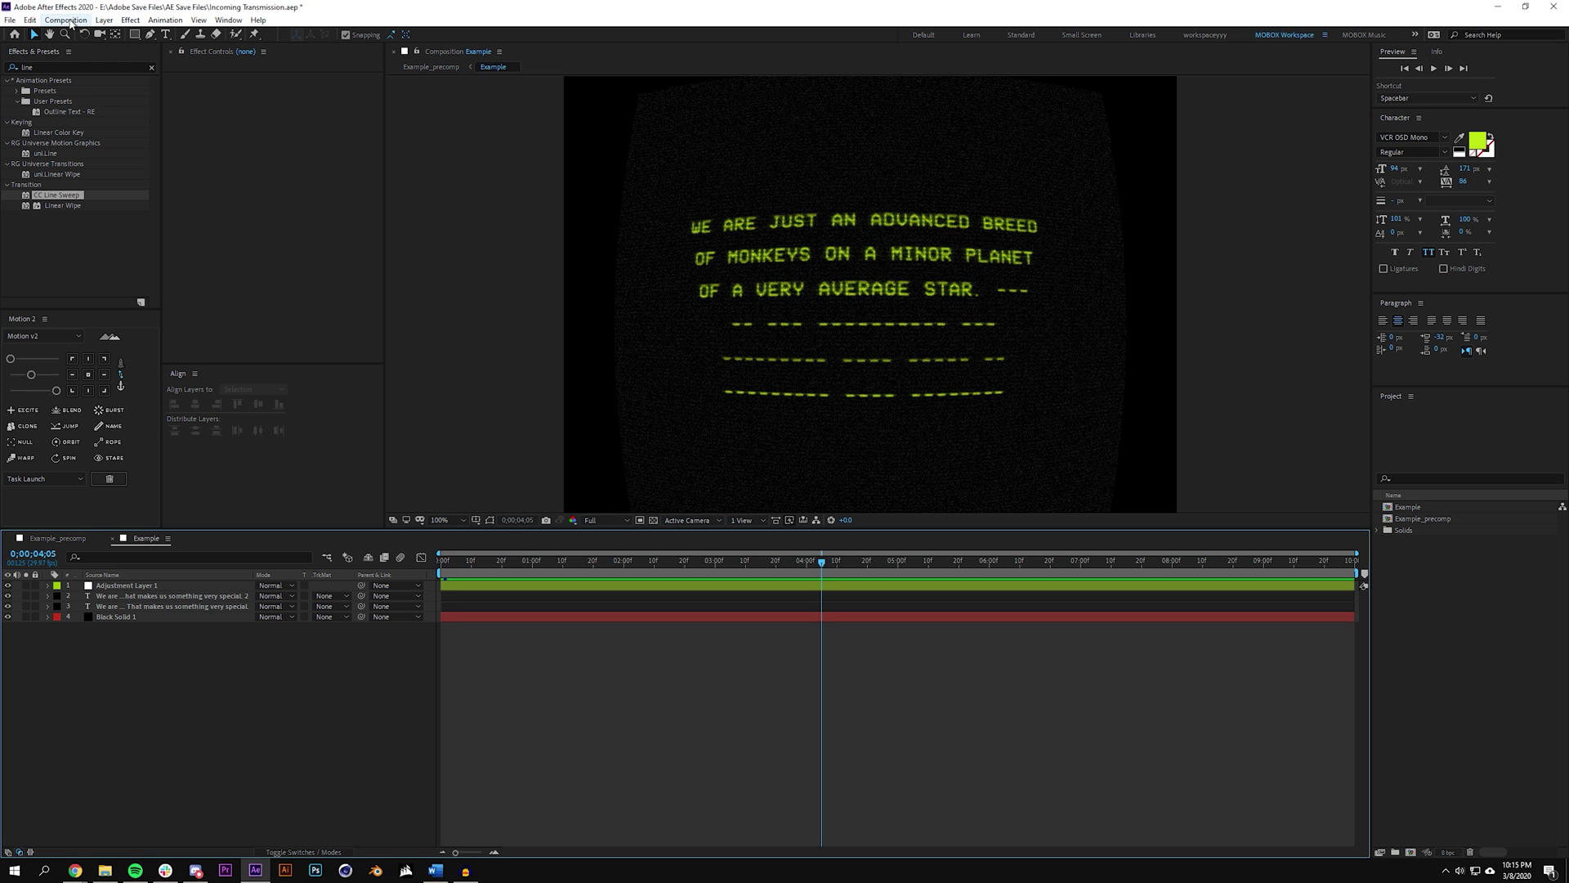
# - Create a new 2000 x 2000 px composition at 29.97 fps with a 10-second duration
pyautogui.click(67, 20)
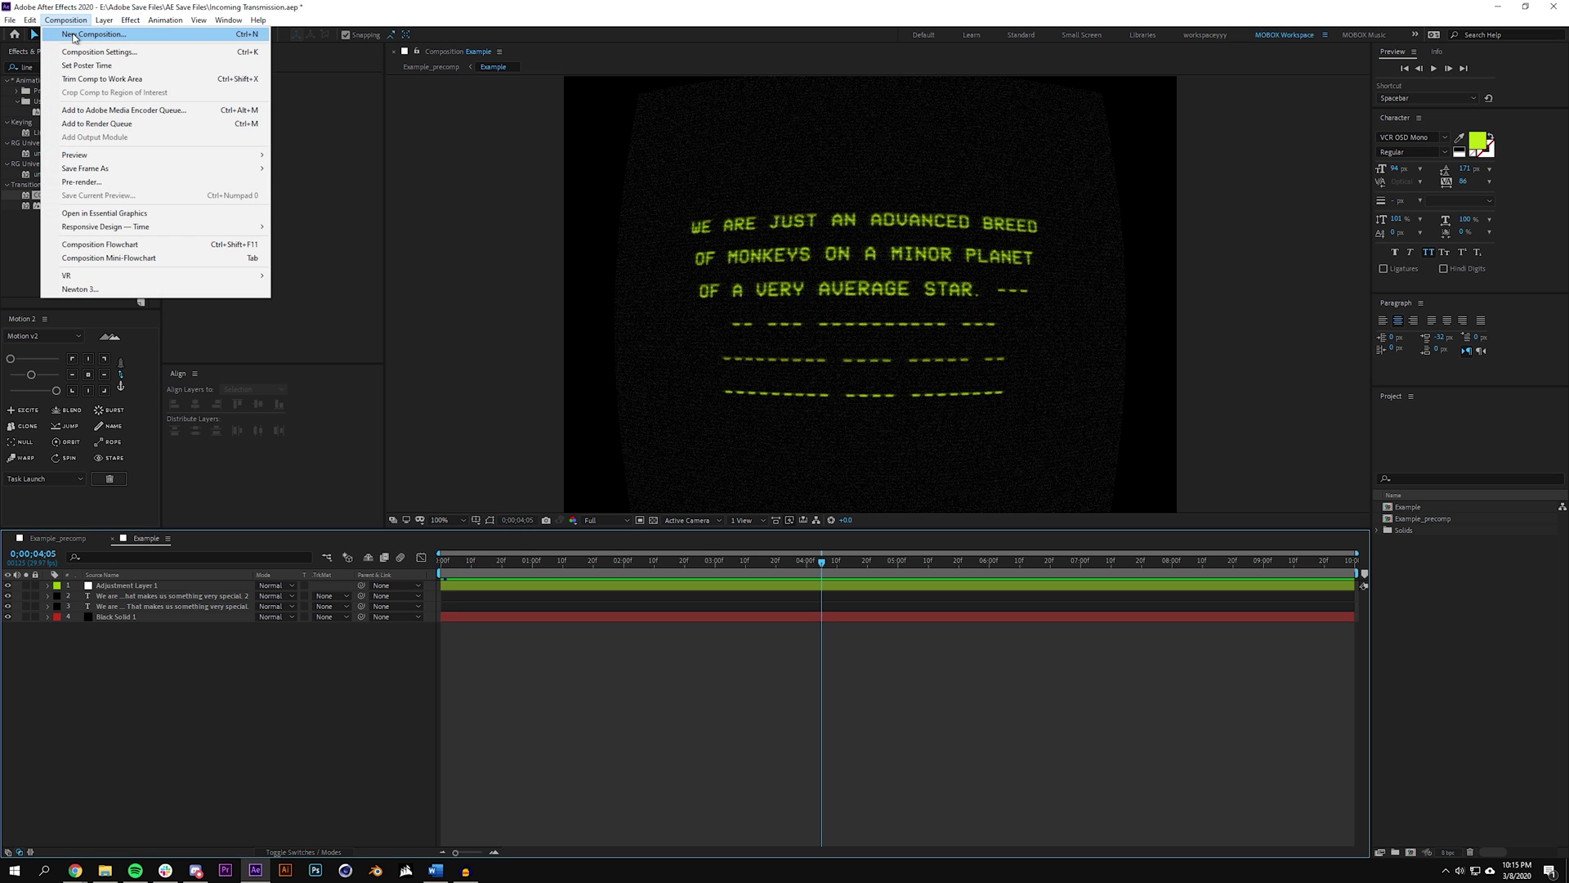
pyautogui.click(72, 37)
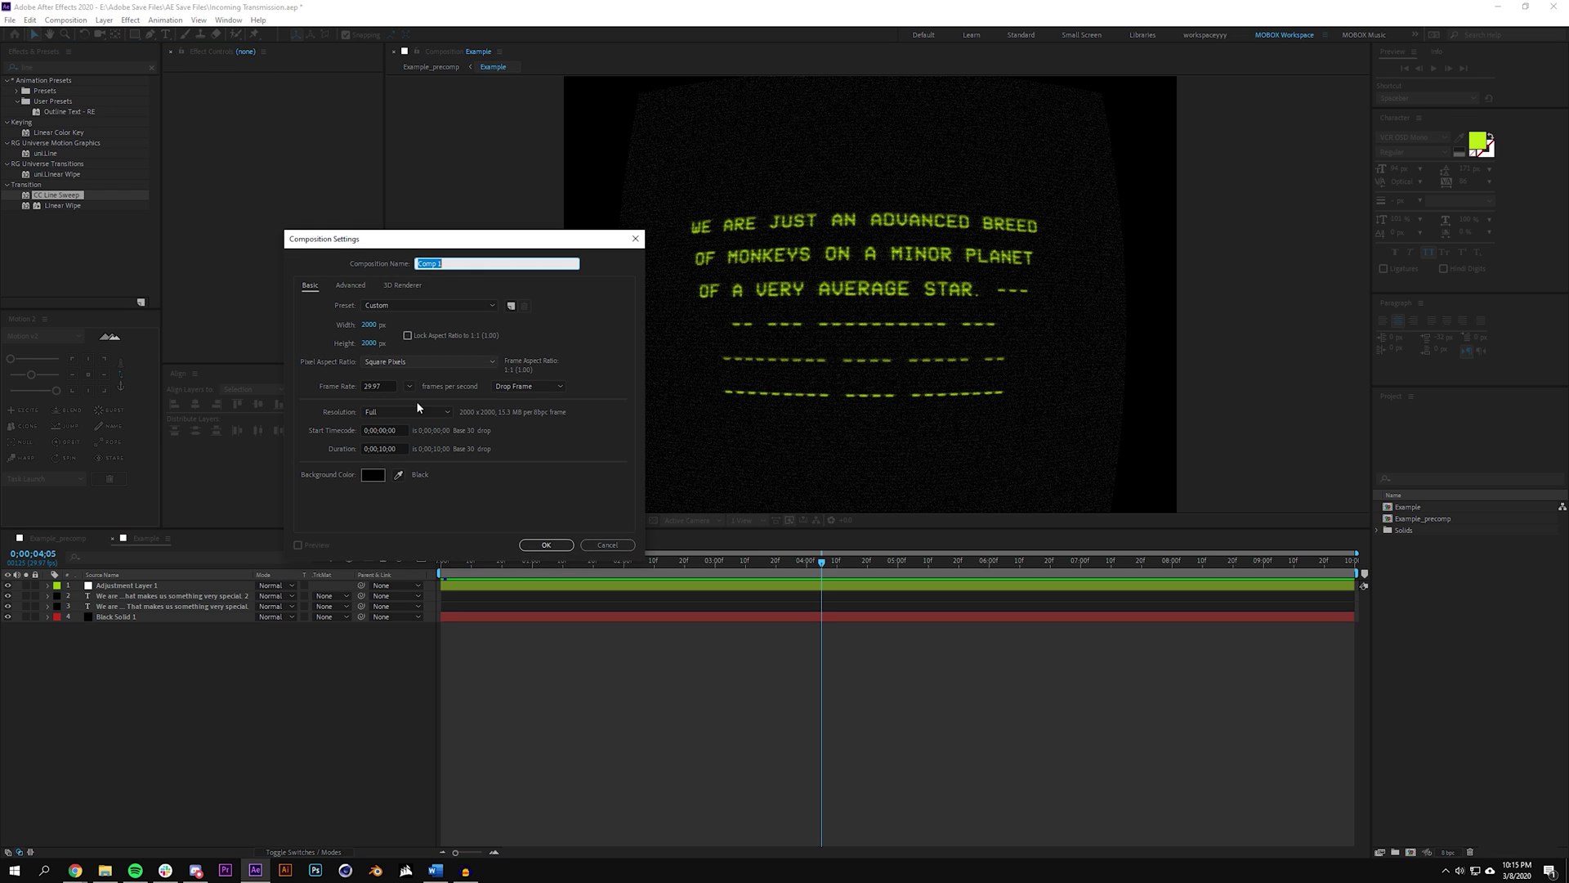
pyautogui.click(546, 544)
pyautogui.scroll(-4, 930, 353)
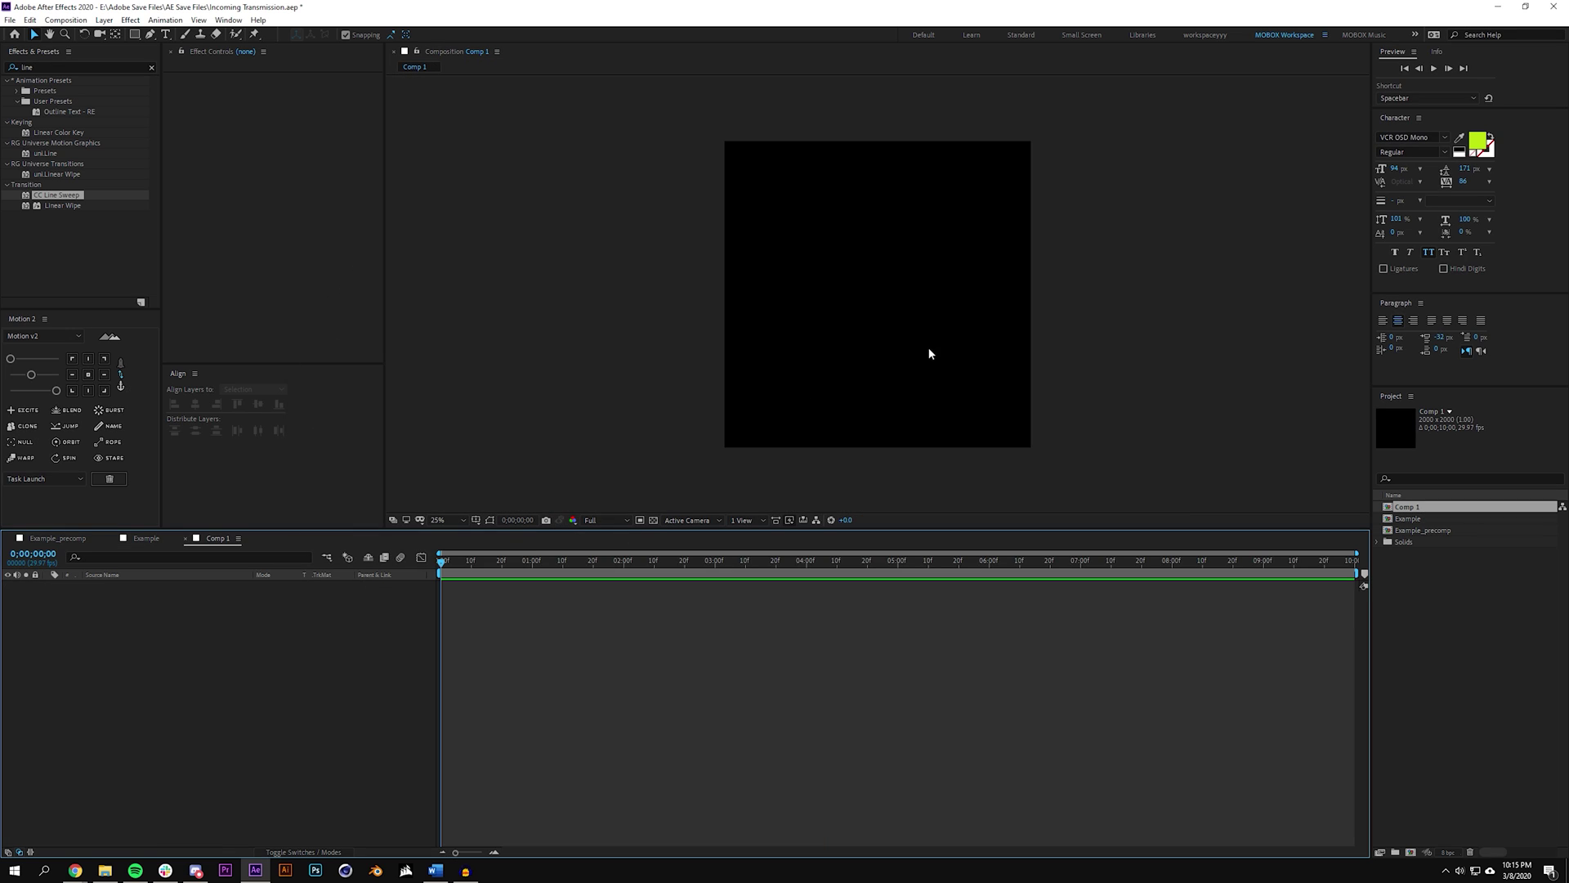
pyautogui.click(607, 490)
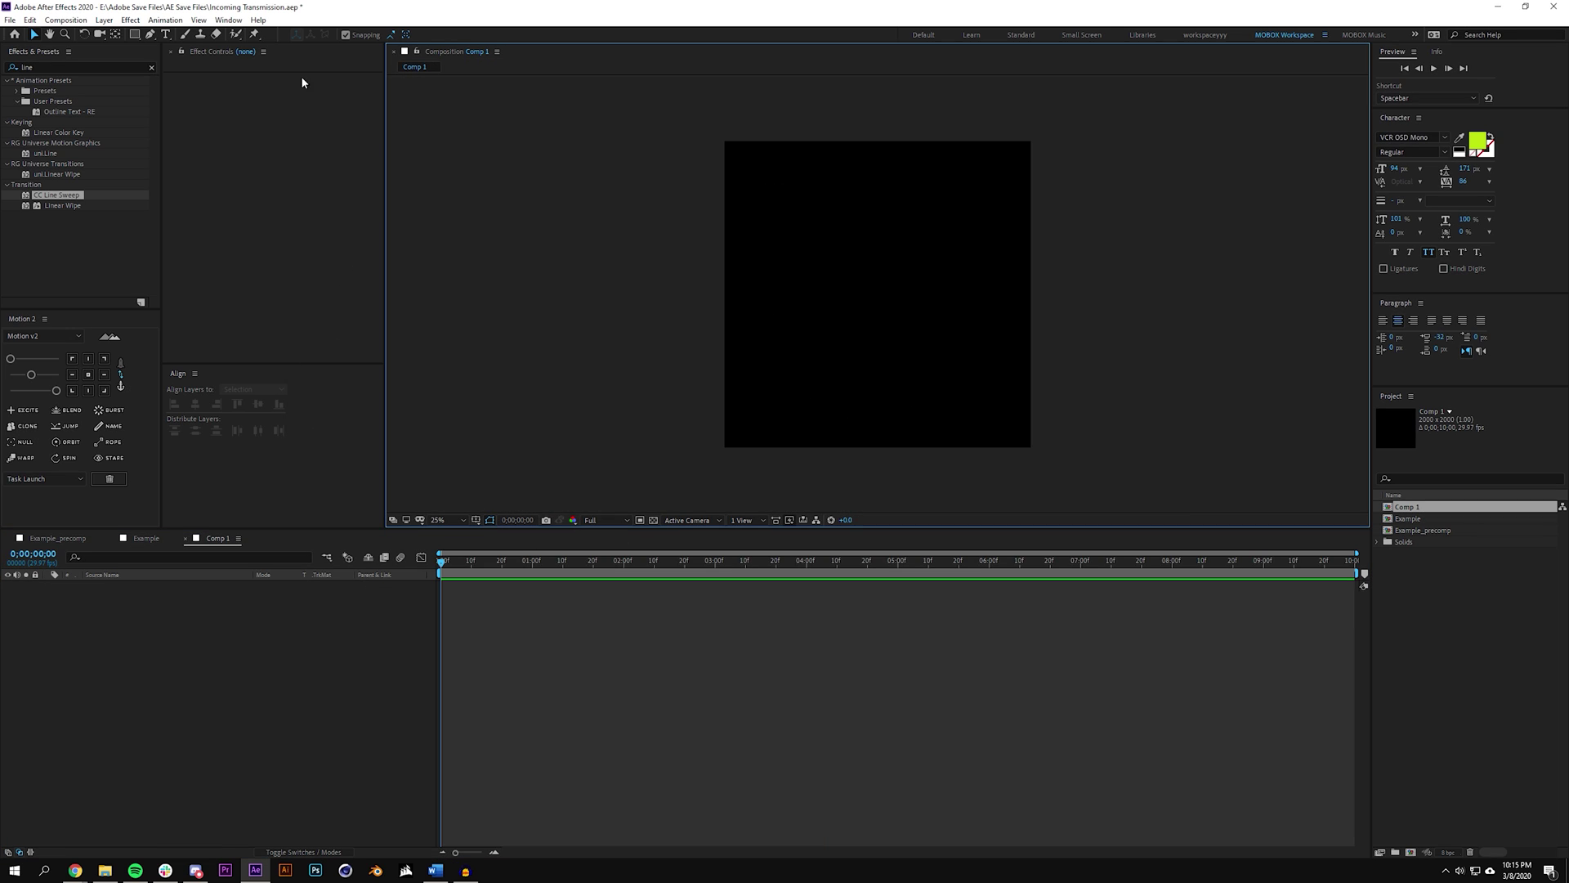
# - Draw a paragraph text box over most of the composition and paste in the quote beginning "We are just an advanced breed of monkeys"
pyautogui.click(164, 35)
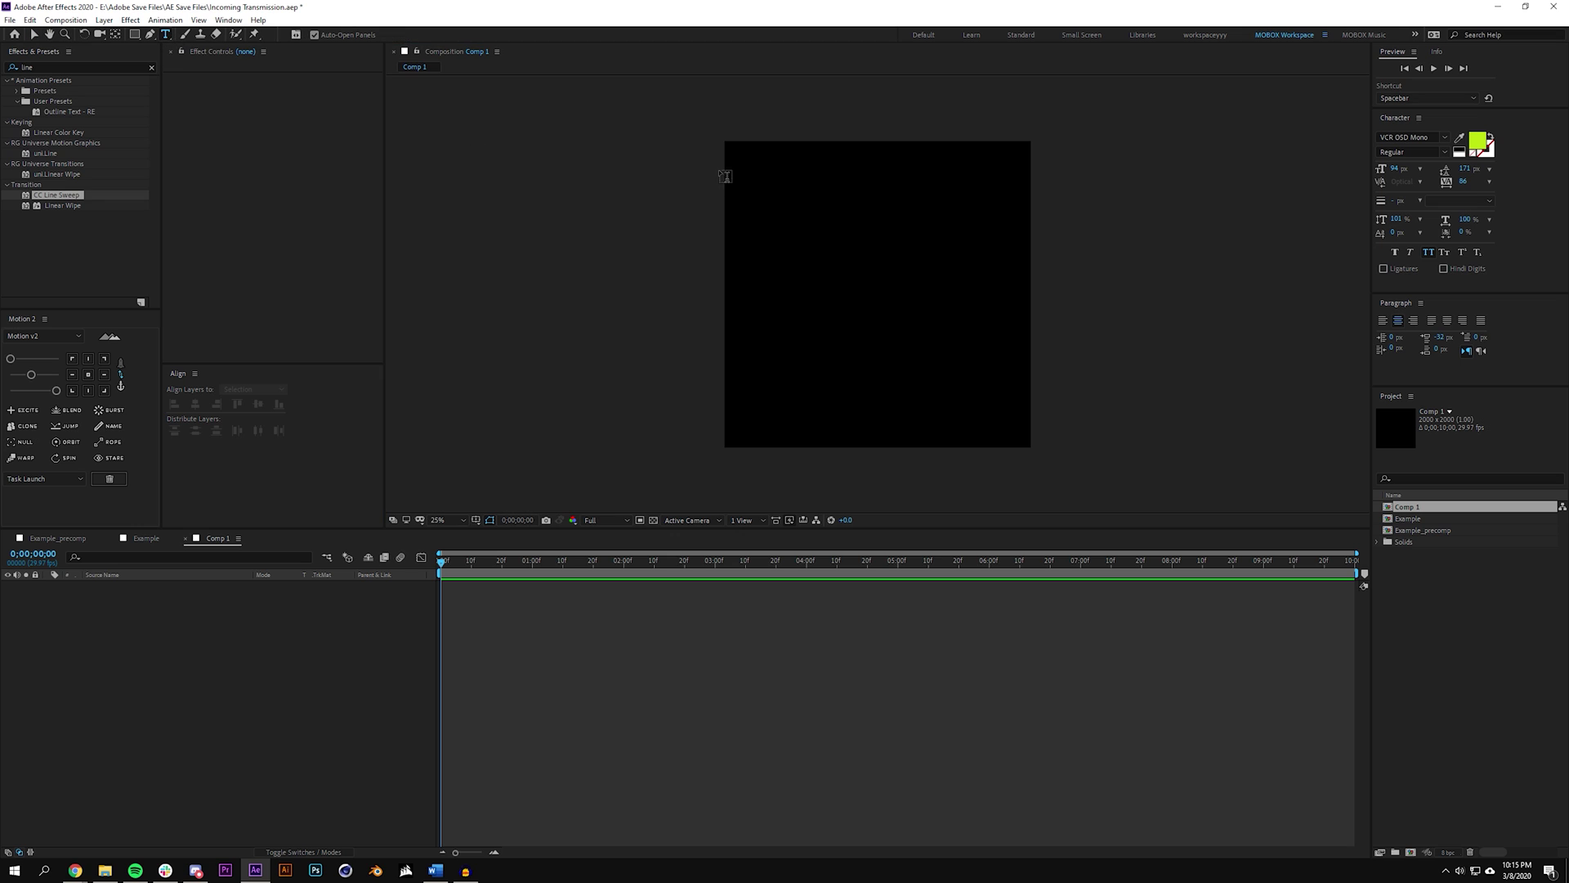
pyautogui.moveTo(748, 167); pyautogui.dragTo(1017, 435)
pyautogui.hotkey('alt', 'Tab')
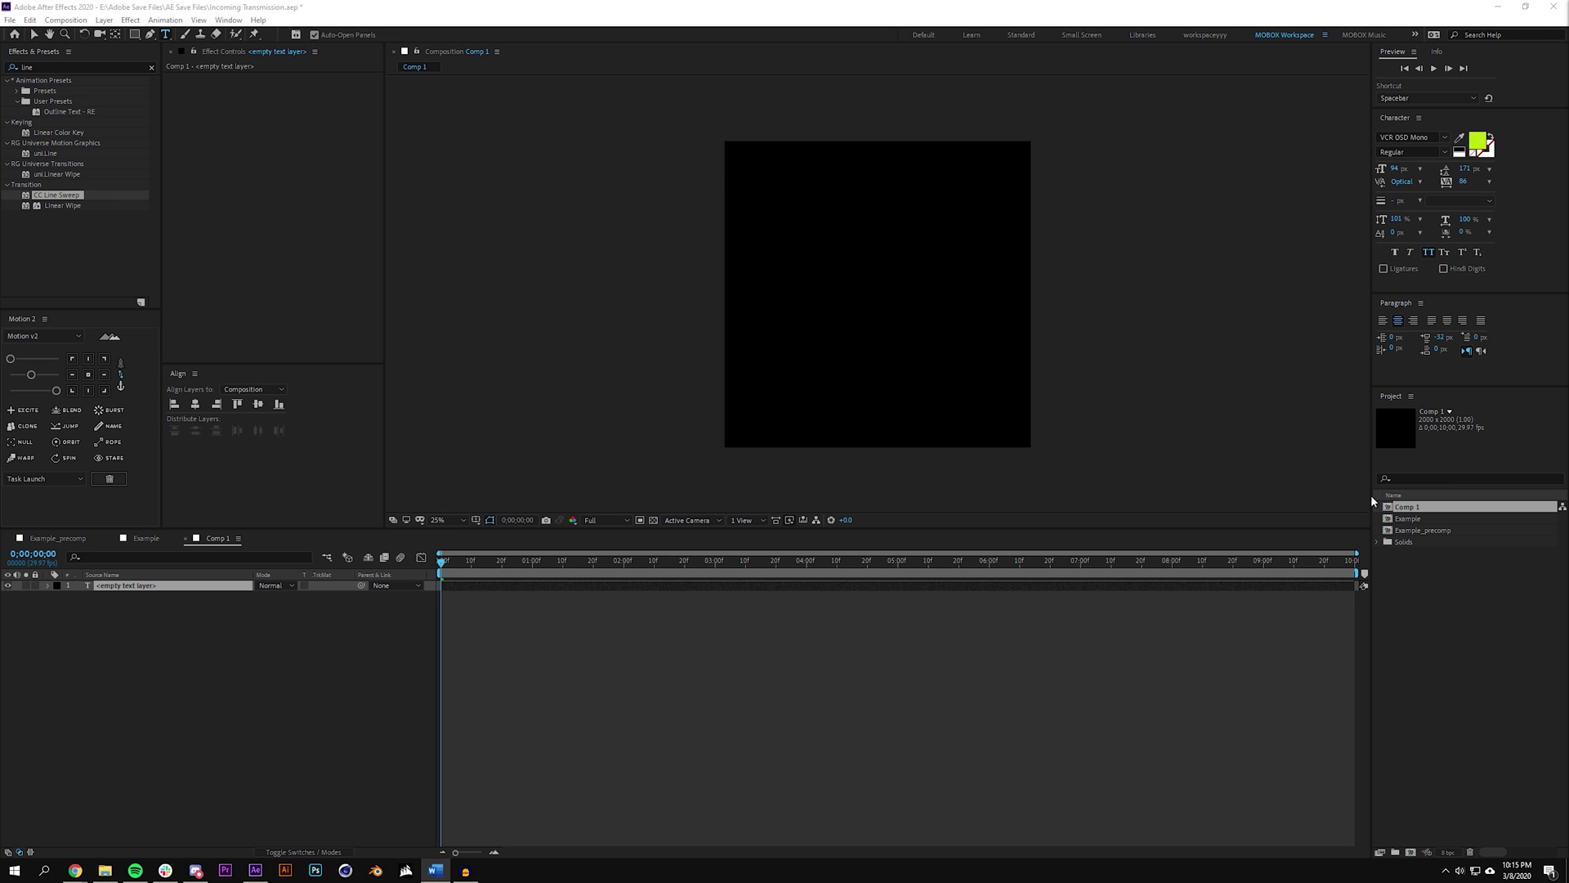
pyautogui.click(763, 199)
pyautogui.write('We are just an advanced breed of monkeys on a minor planet of a very average star. But we can understand the Universe. That makes us something very special.')
pyautogui.press('Escape')
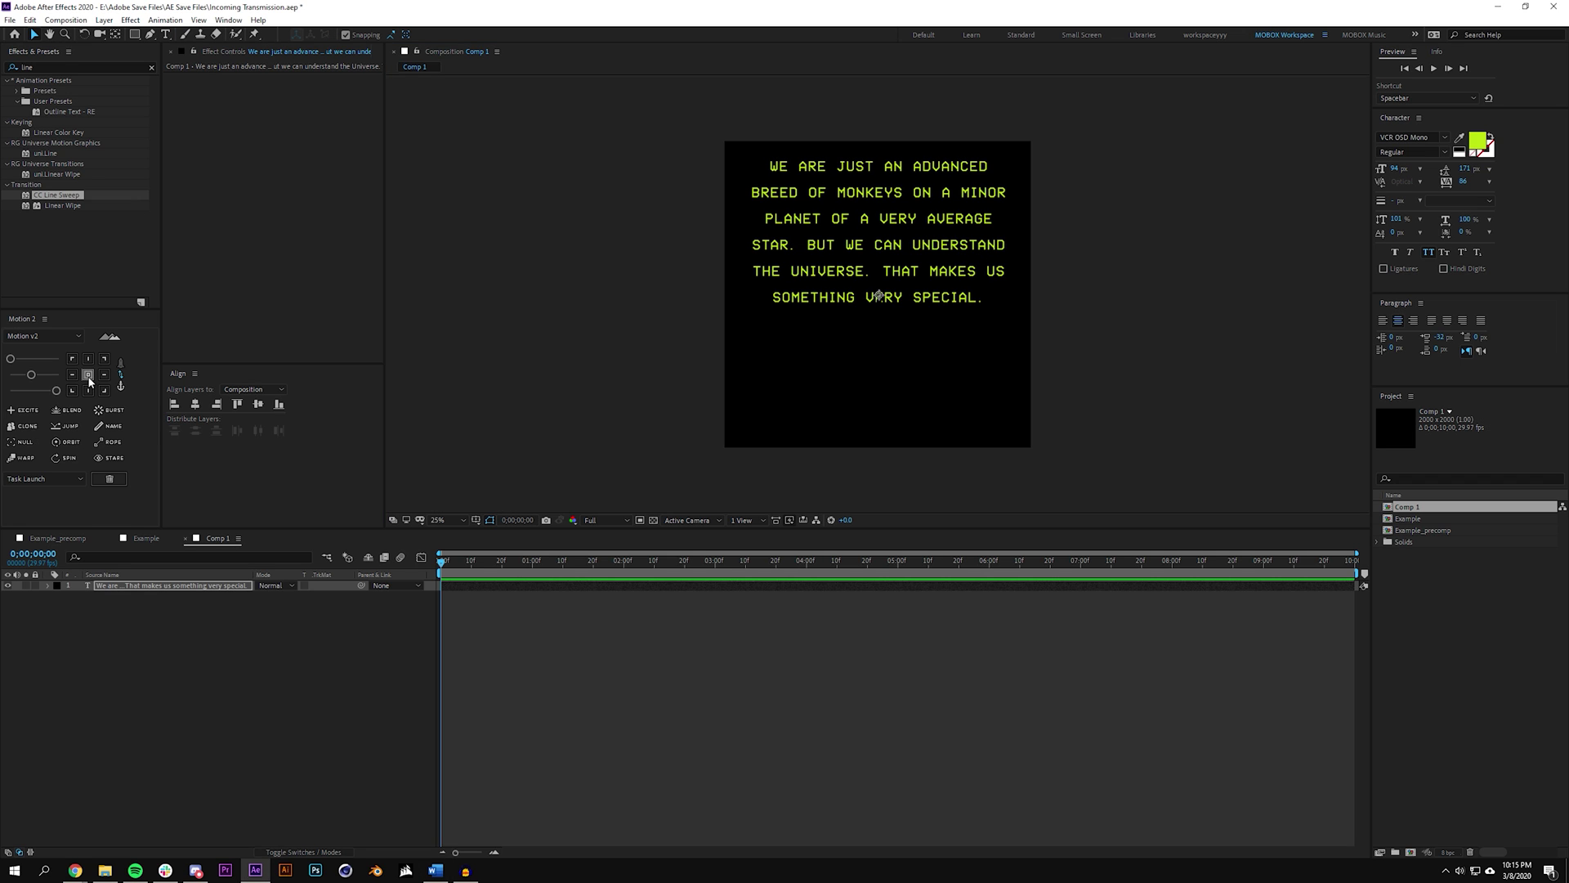
# - Center the text layer's anchor point on its text and align the layer horizontally and vertically to the composition center
pyautogui.press('v')
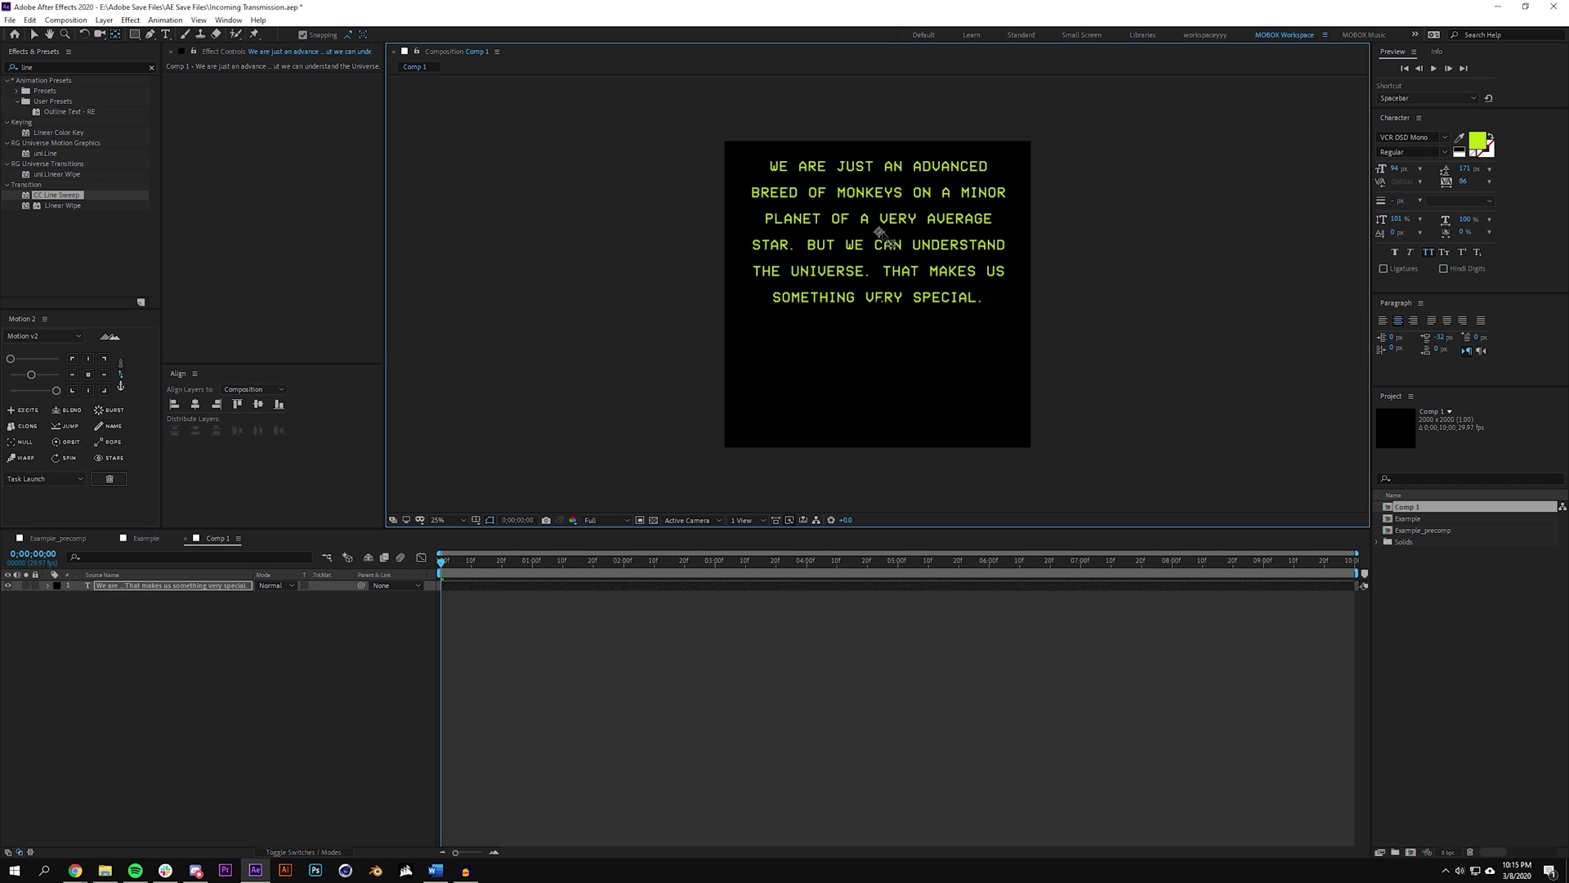
pyautogui.press('v')
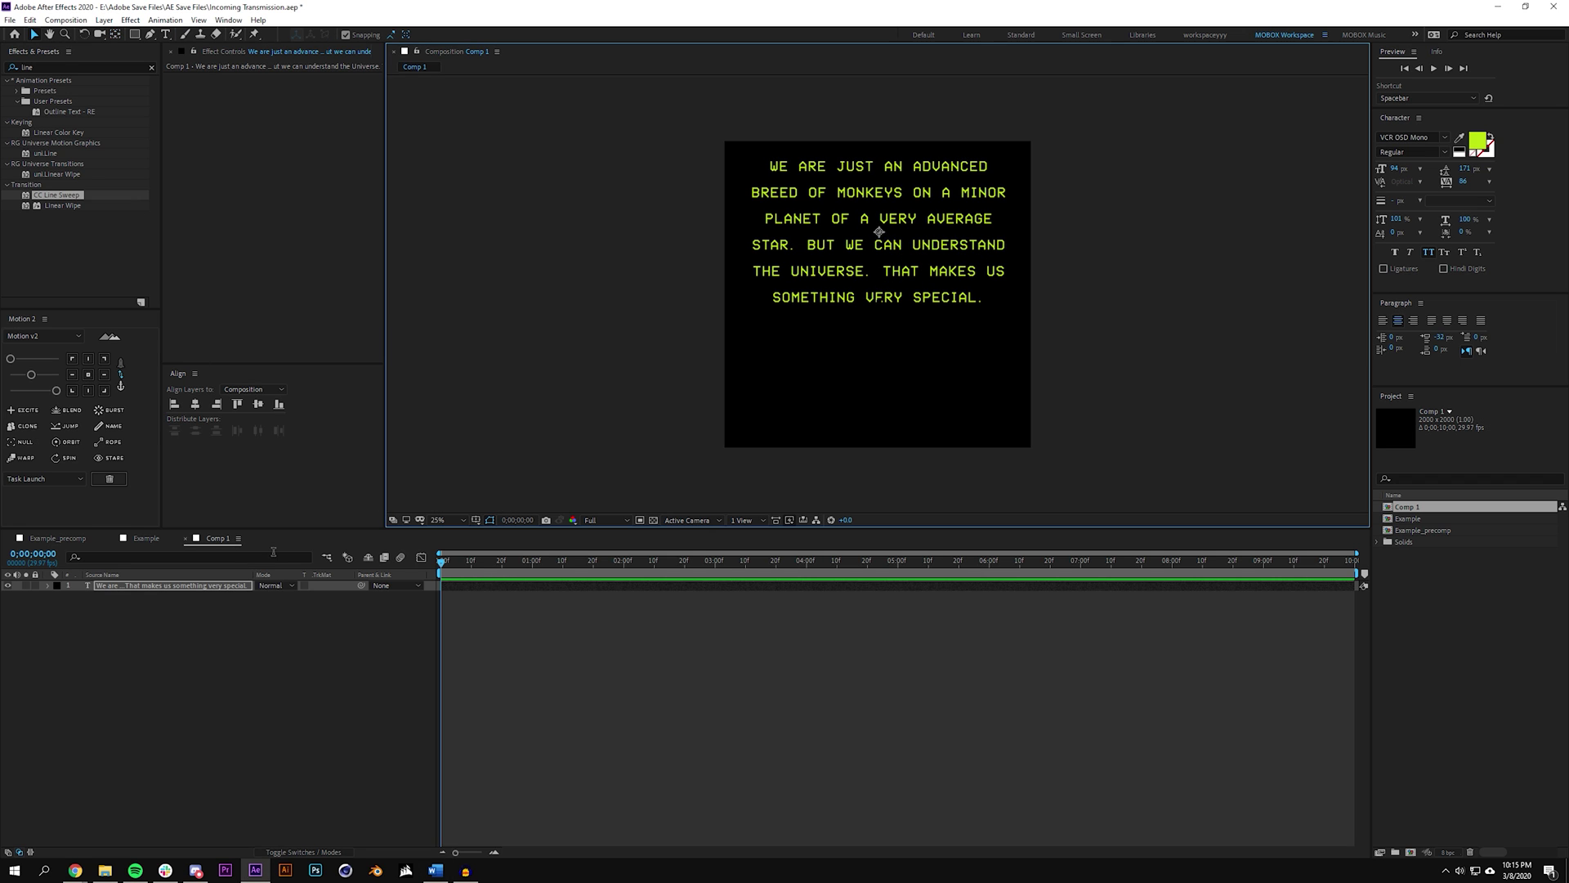
pyautogui.click(258, 404)
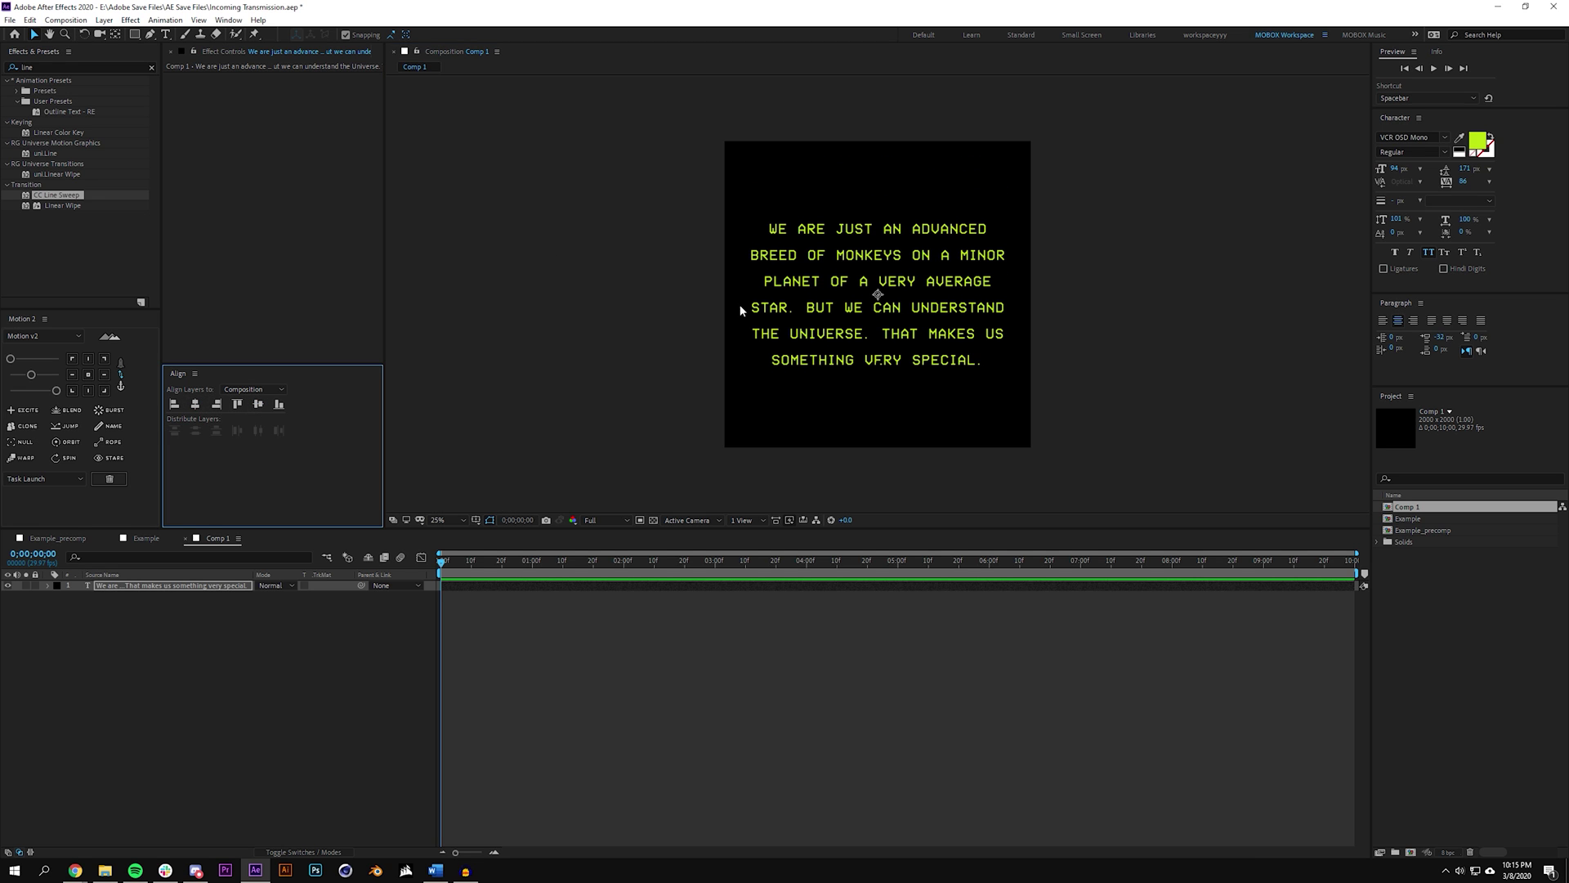
pyautogui.click(229, 20)
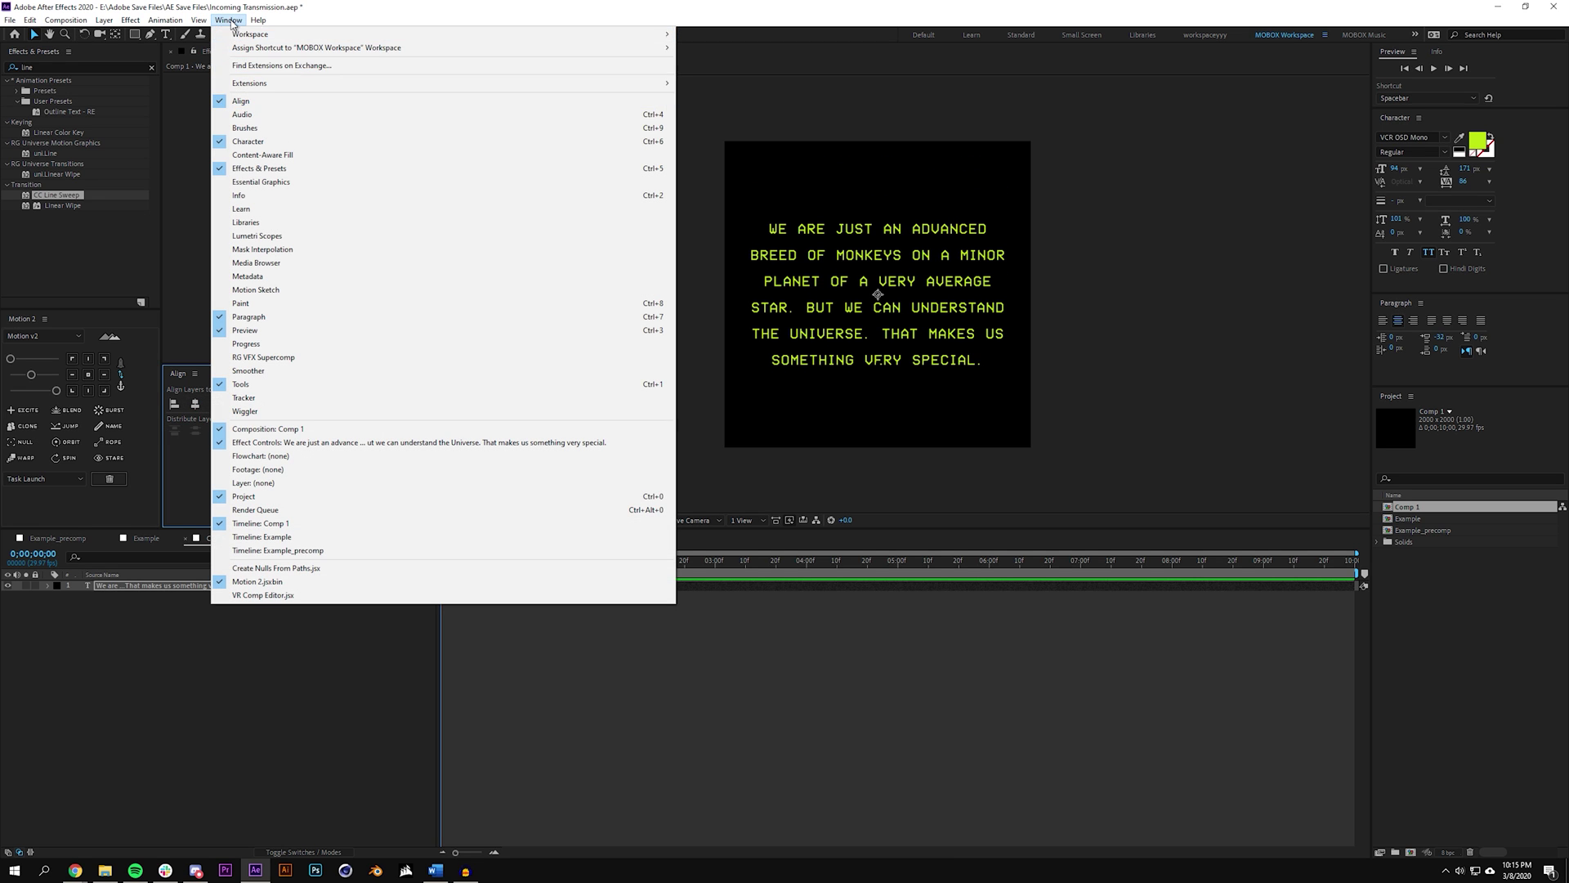
pyautogui.click(226, 604)
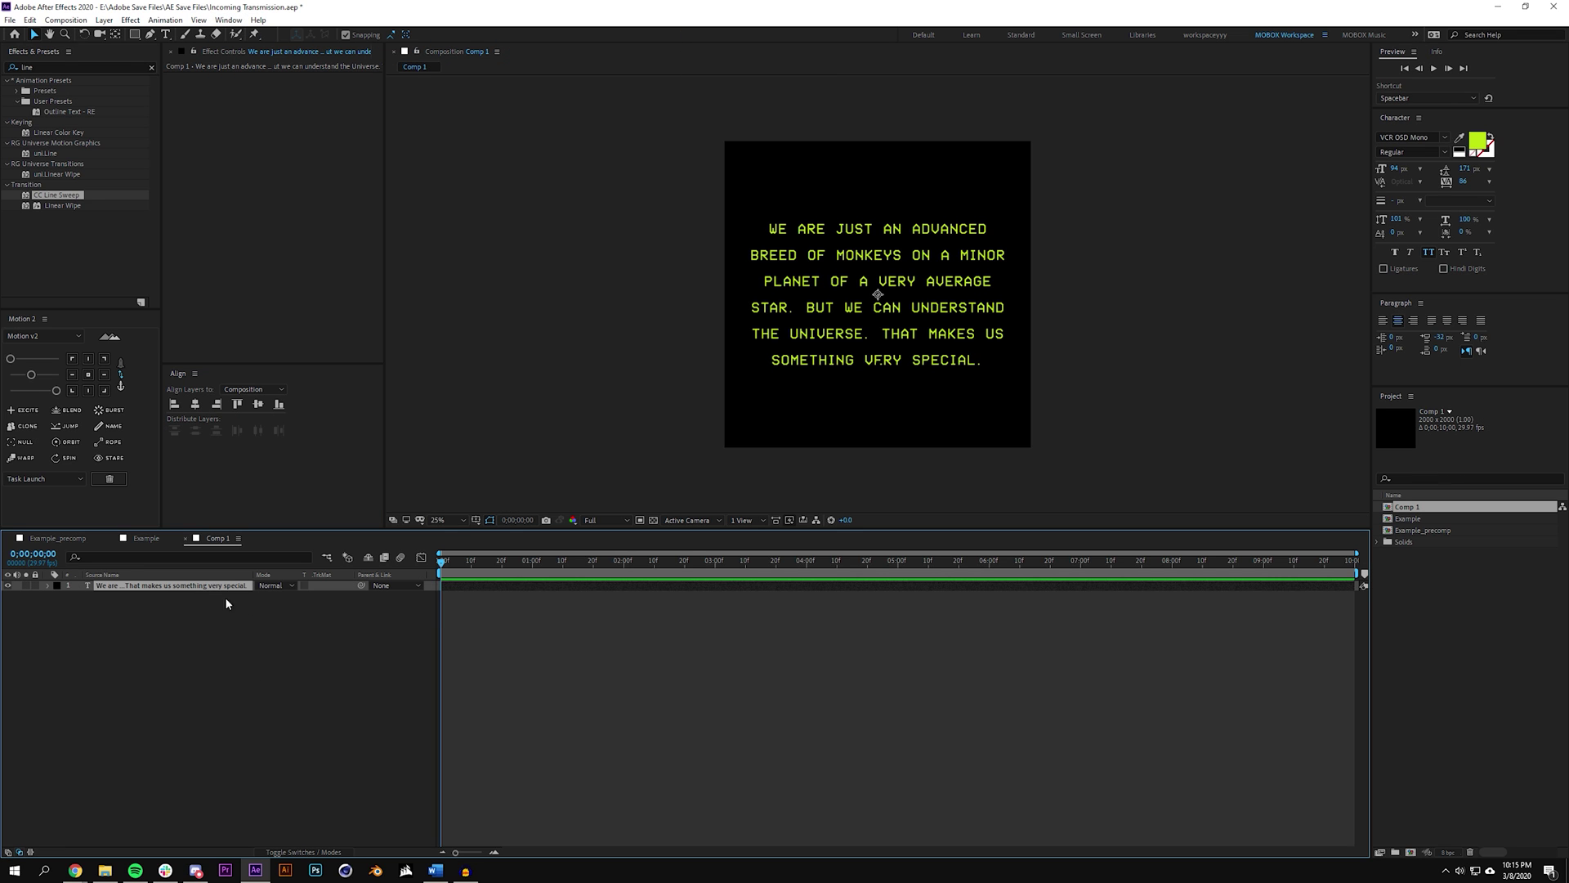
# - Scale the text layer to 87%
pyautogui.press('s')
pyautogui.moveTo(297, 596); pyautogui.dragTo(288, 689)
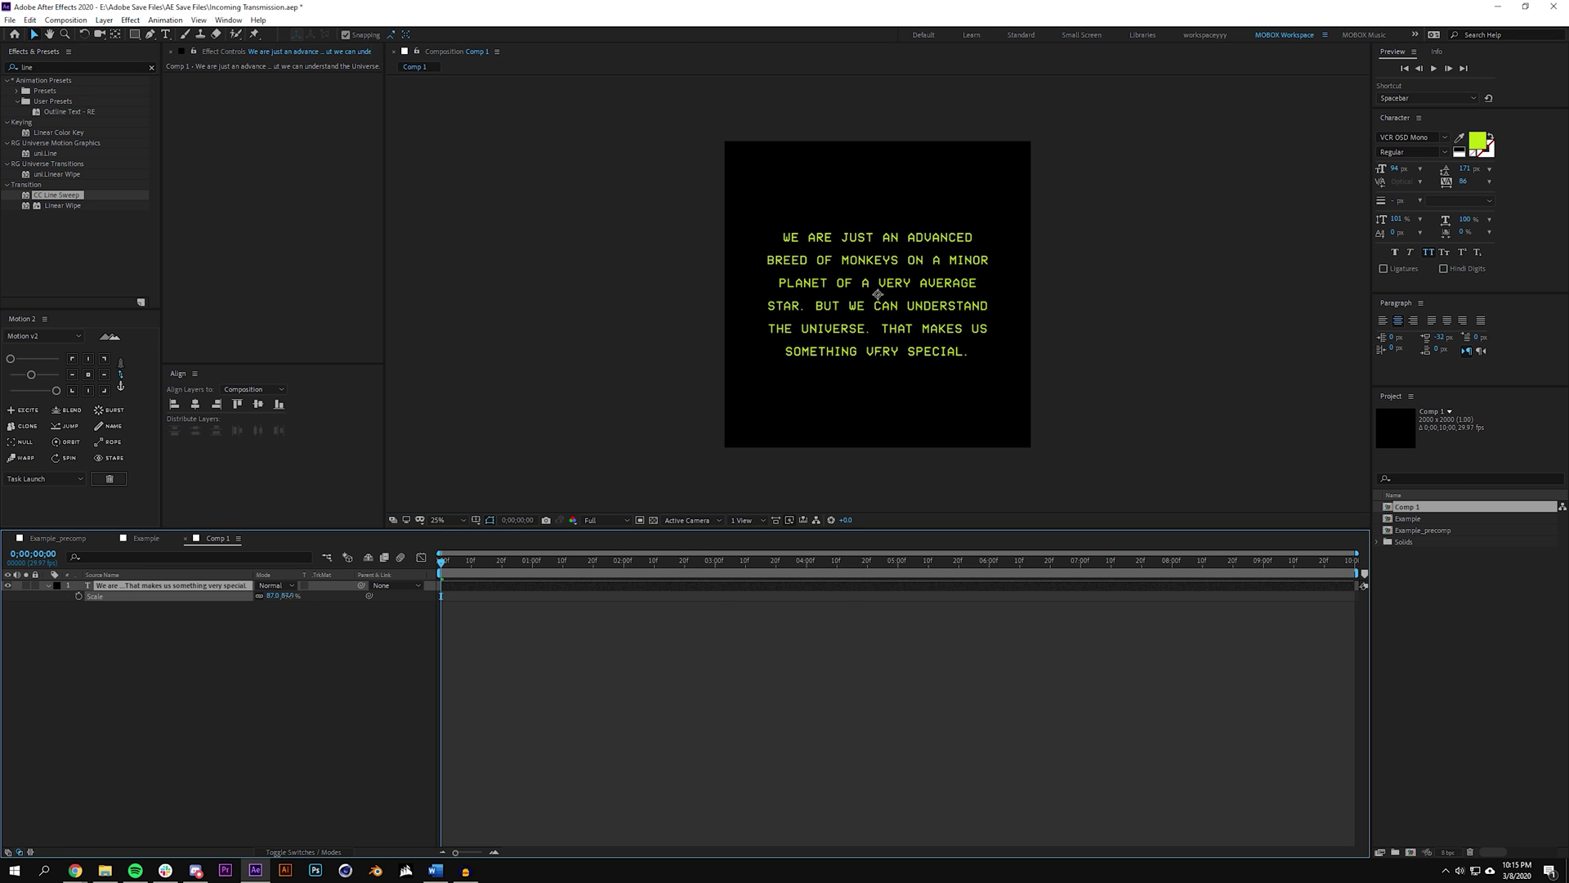
pyautogui.click(287, 688)
# - Add a Character Value animator to the text layer and expand its Range Selector 1 properties
pyautogui.click(48, 586)
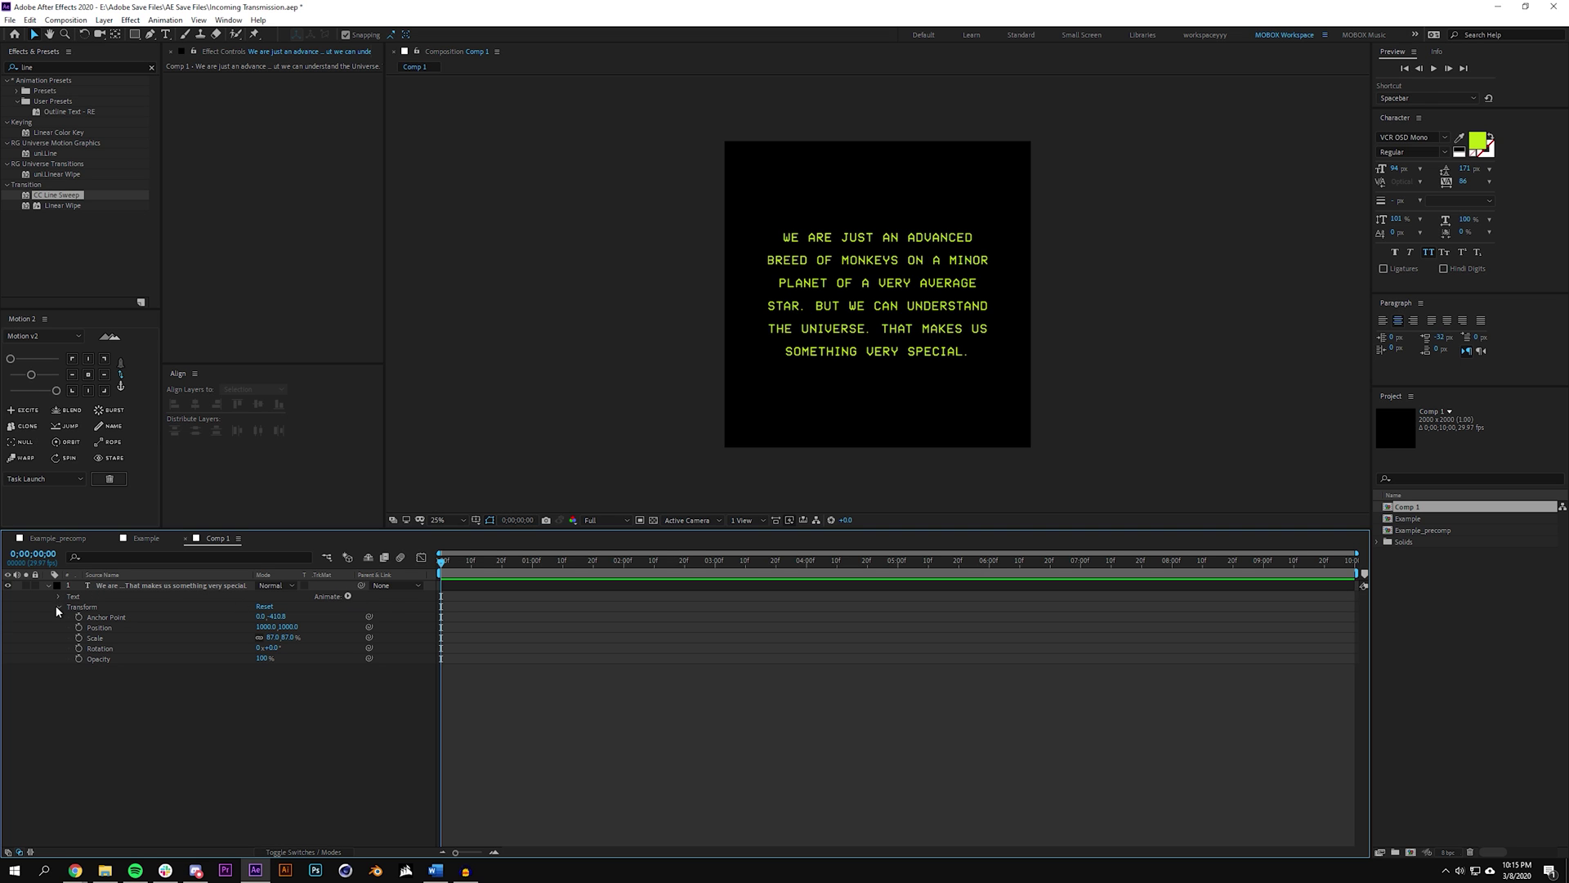
pyautogui.click(57, 606)
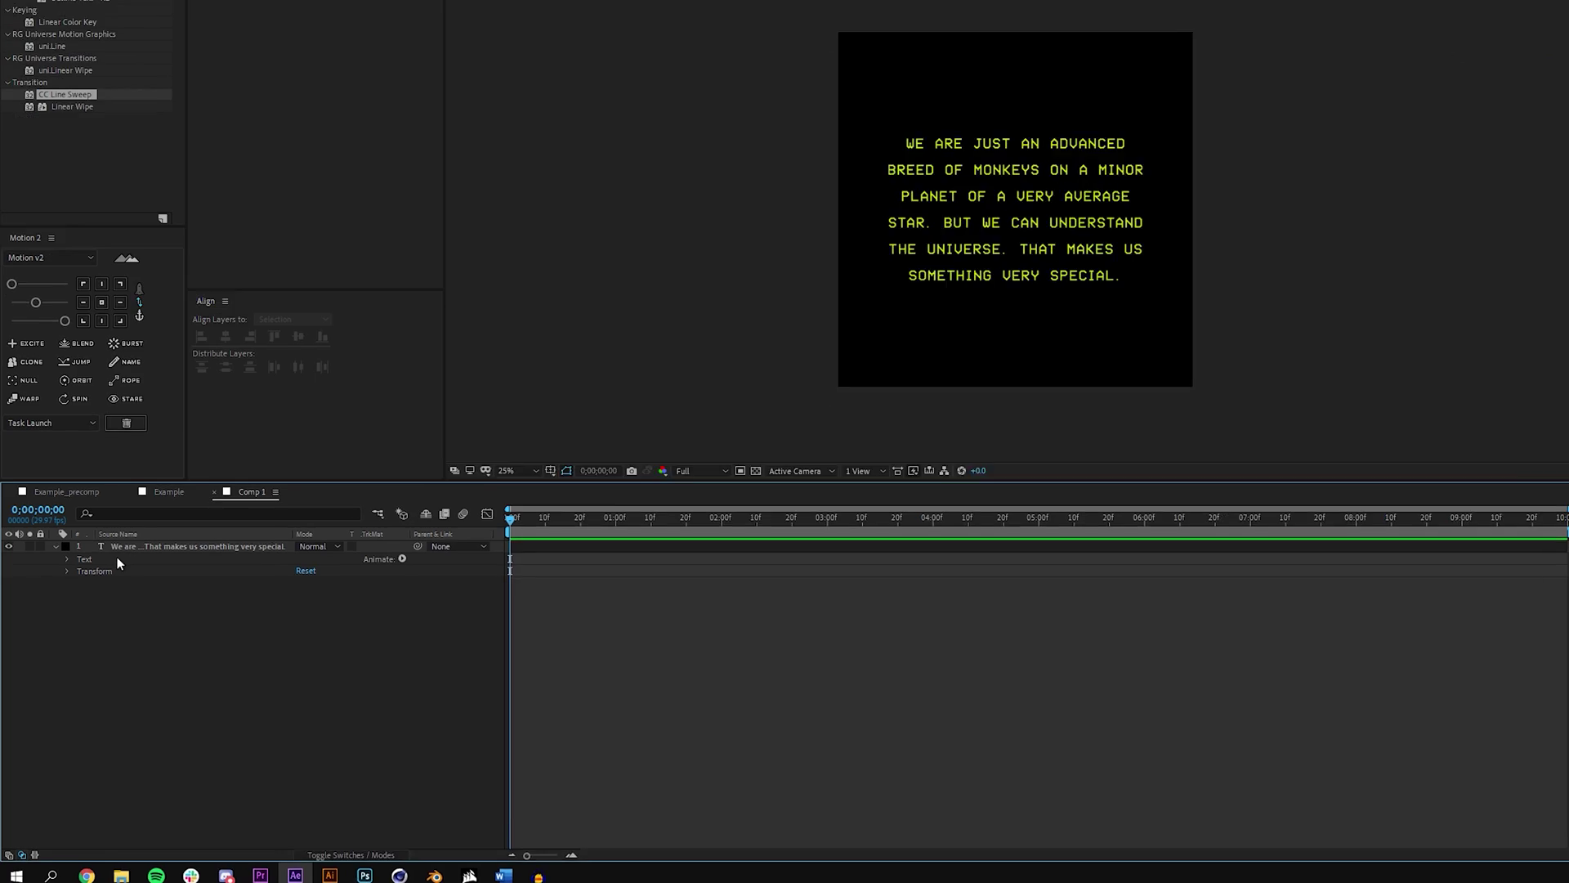
pyautogui.click(739, 327)
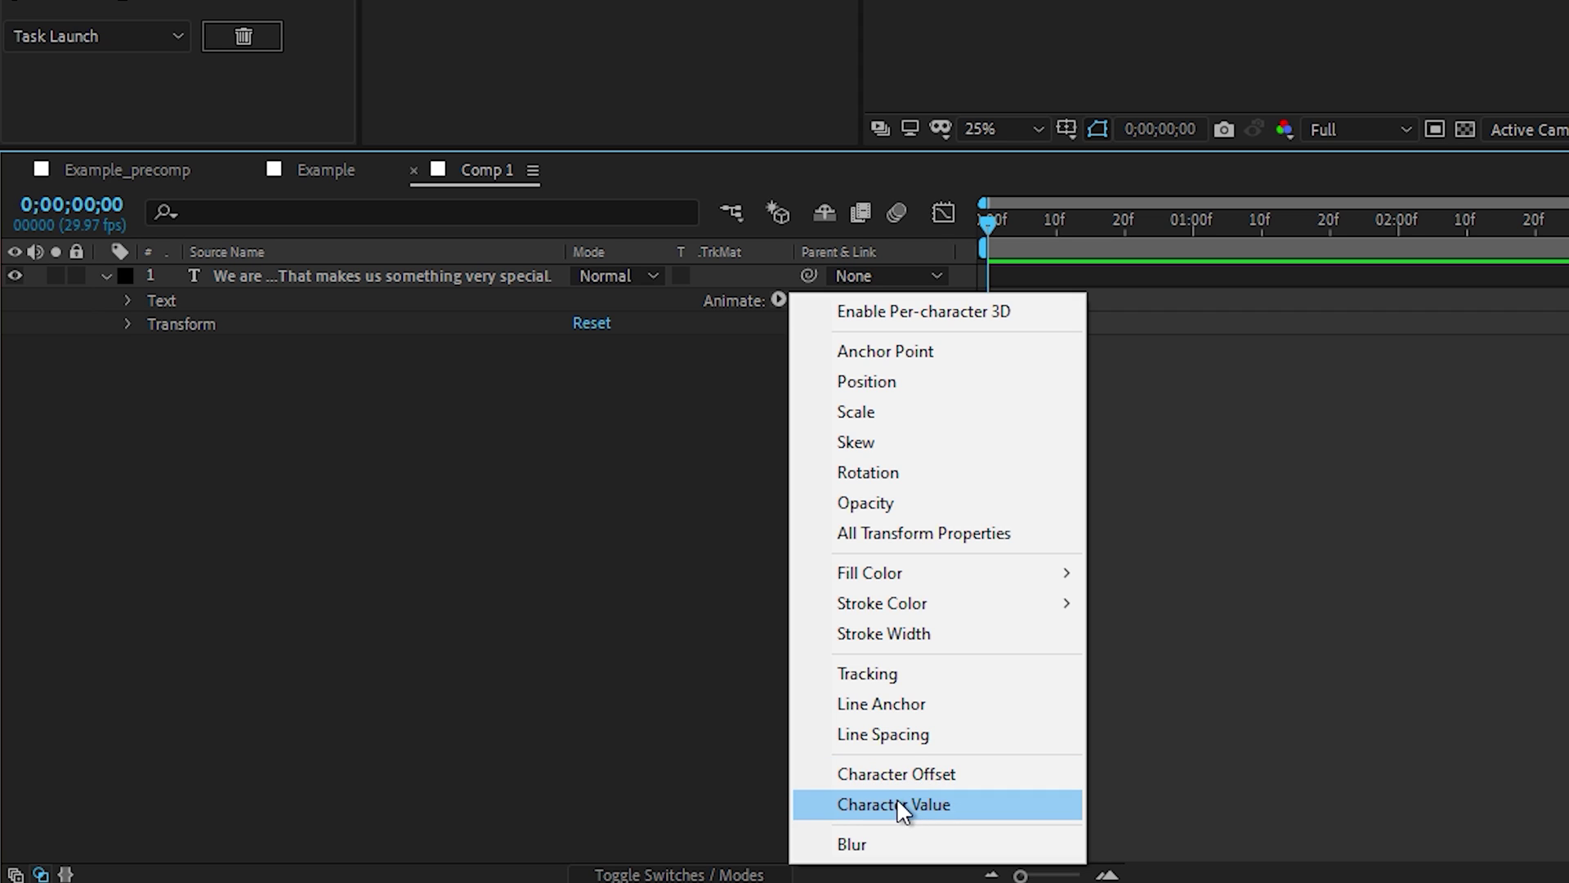
pyautogui.click(884, 809)
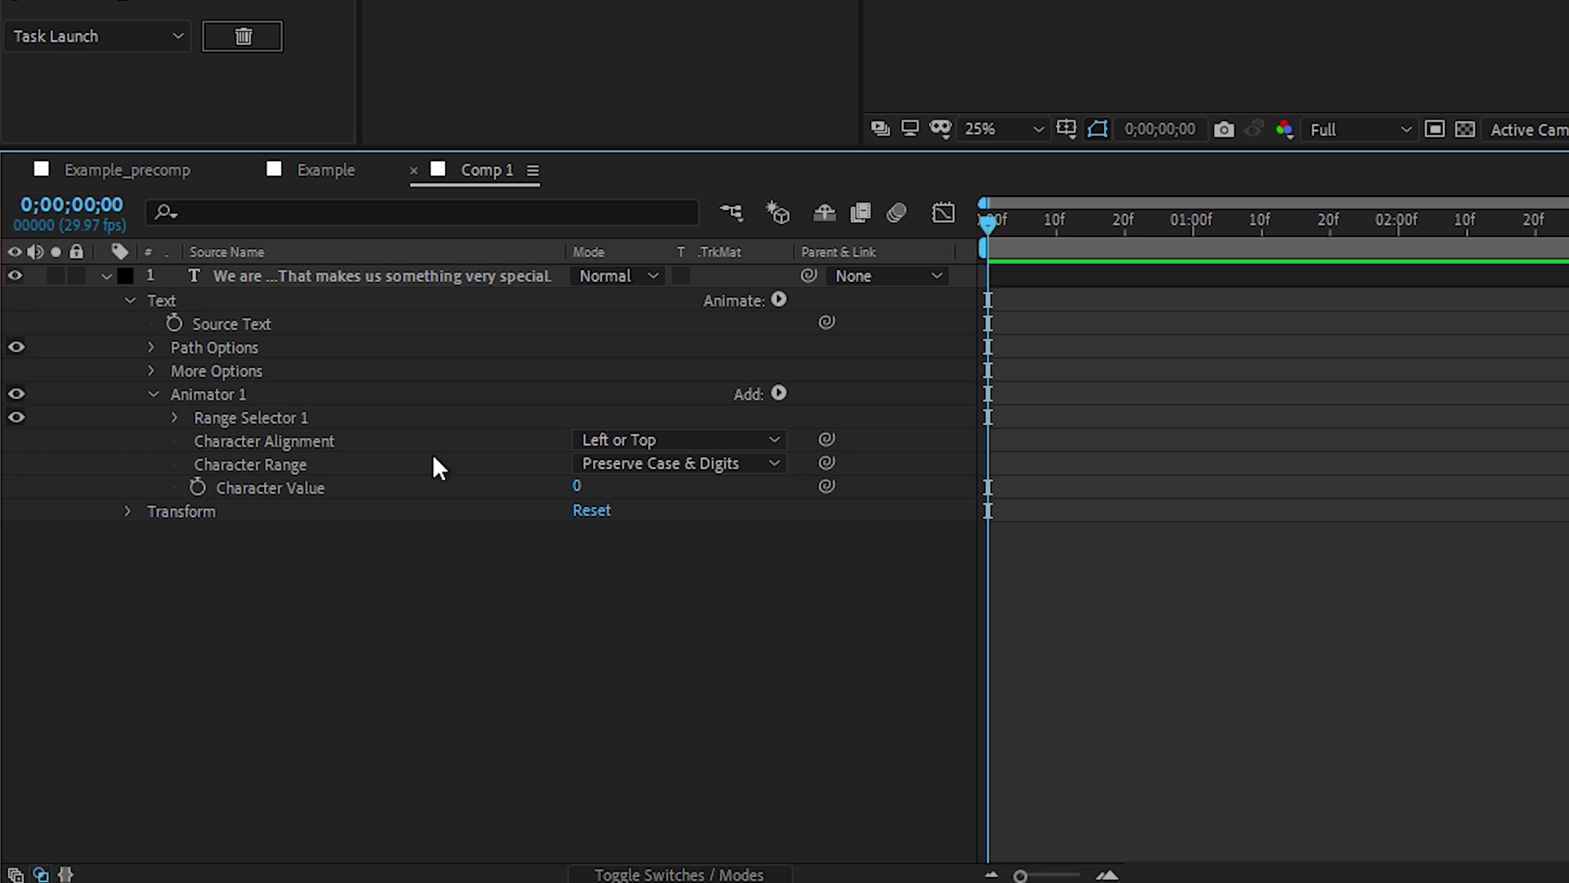
pyautogui.click(173, 418)
# - Test how the range selector's Offset moves across the text, restore it to 0%, and turn off the transparency grid
pyautogui.moveTo(259, 679); pyautogui.dragTo(264, 679)
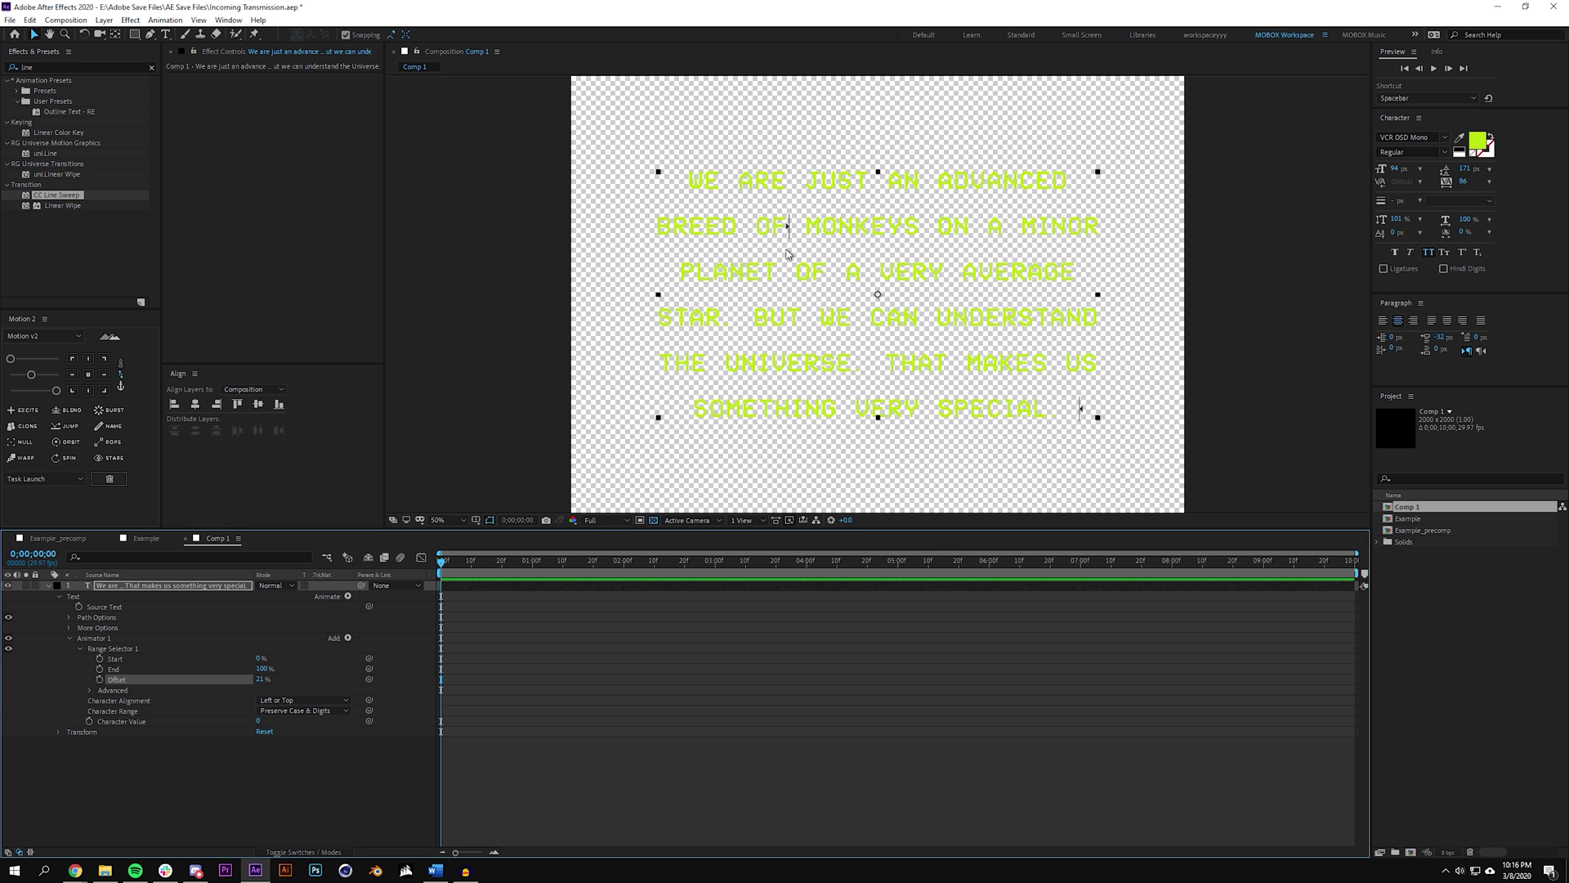
pyautogui.moveTo(260, 679)
pyautogui.mouseDown()
pyautogui.moveTo(273, 677)
pyautogui.moveTo(246, 679)
pyautogui.mouseUp()
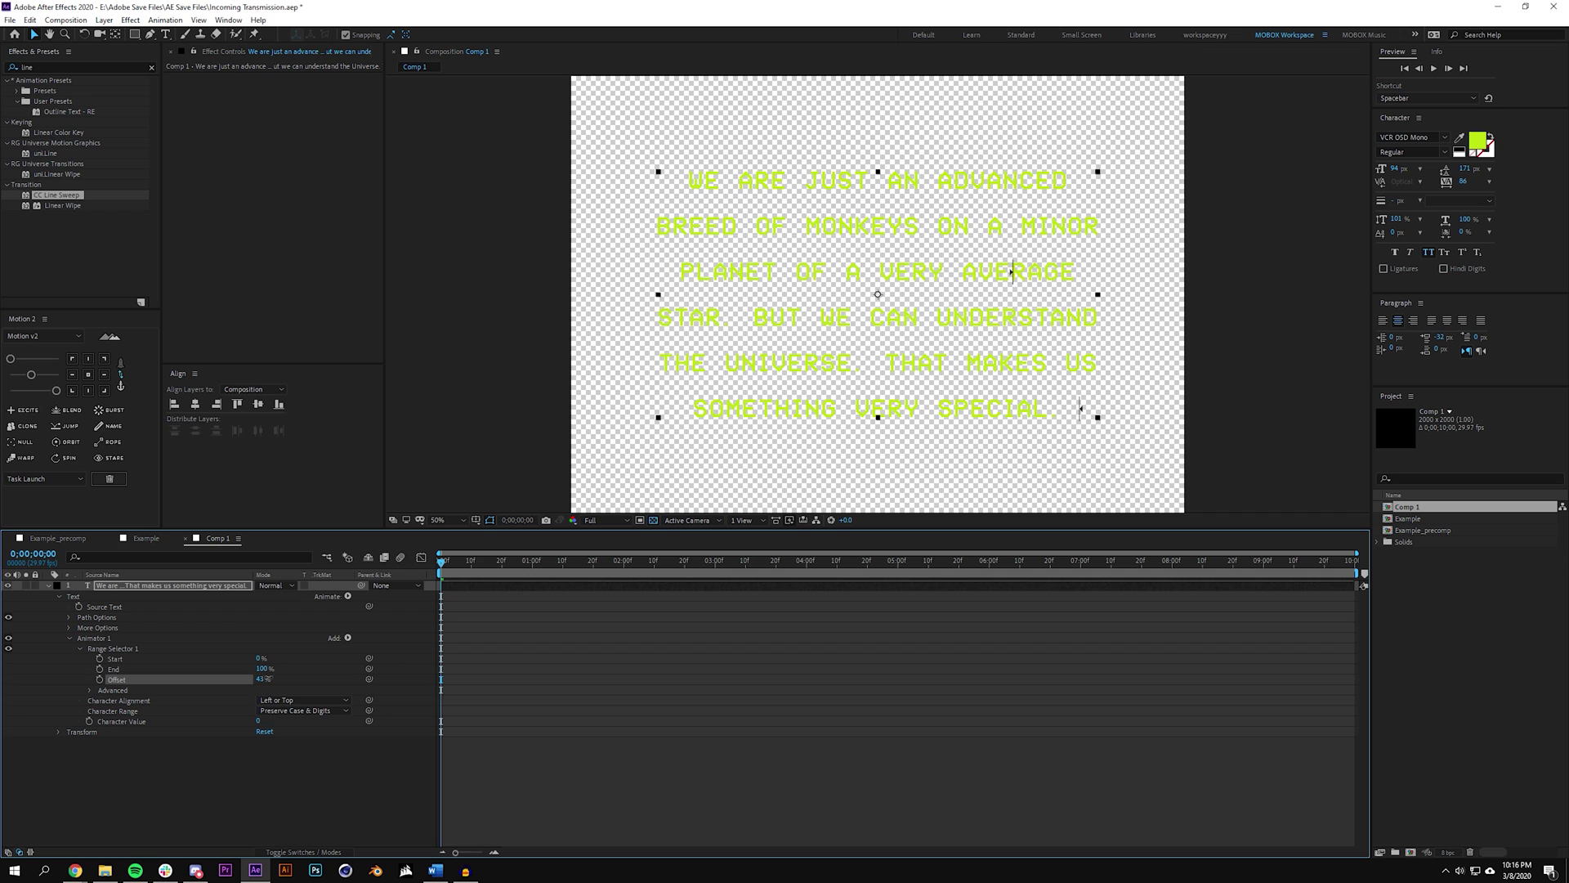
pyautogui.click(242, 778)
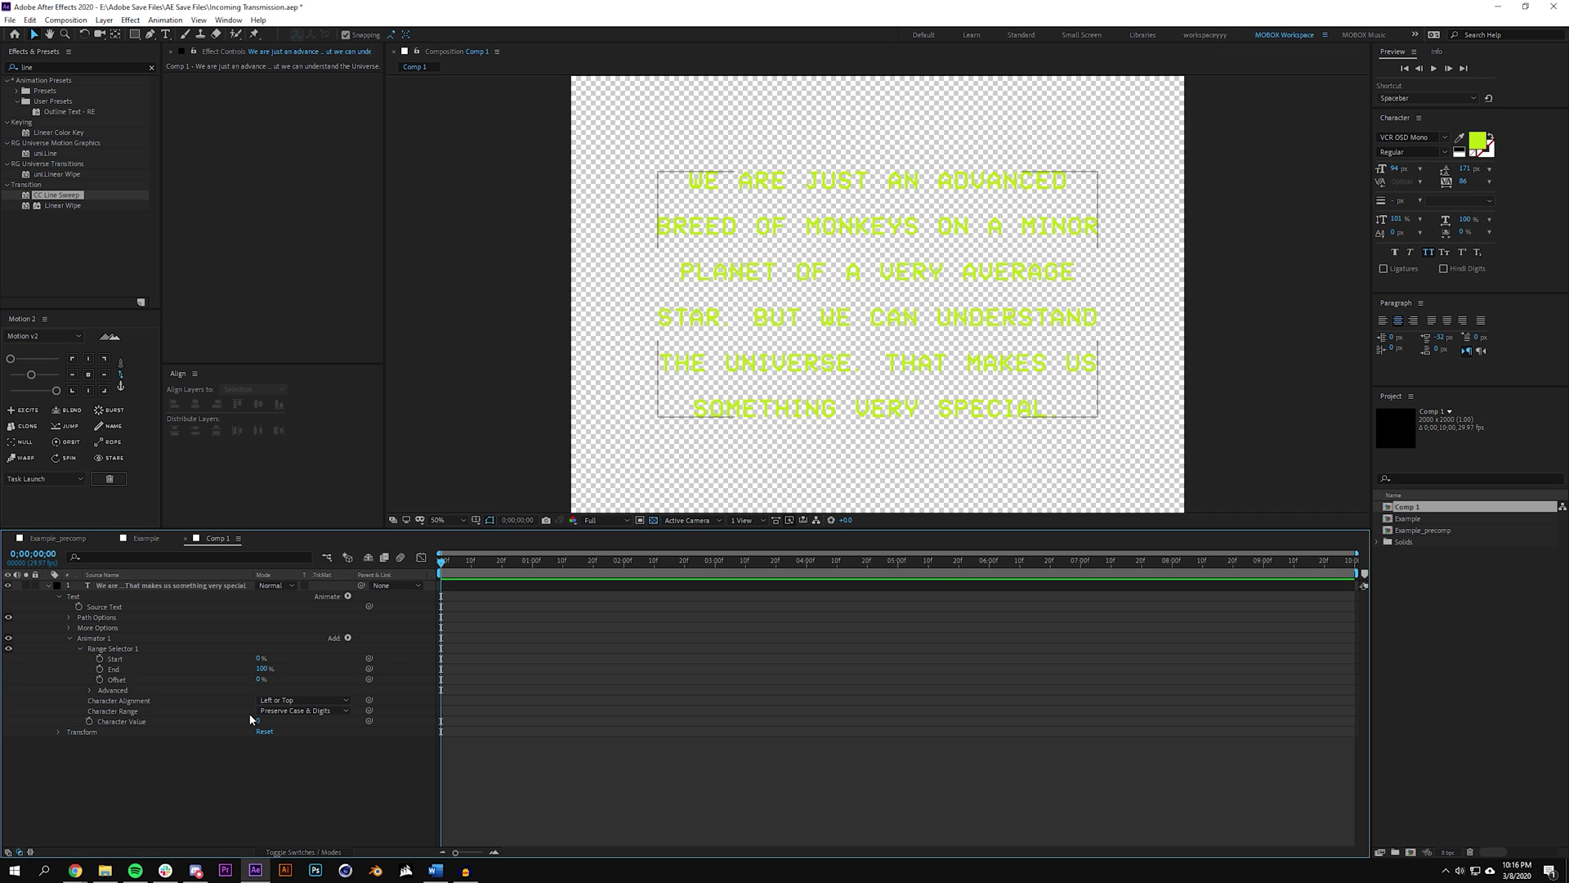
pyautogui.click(653, 521)
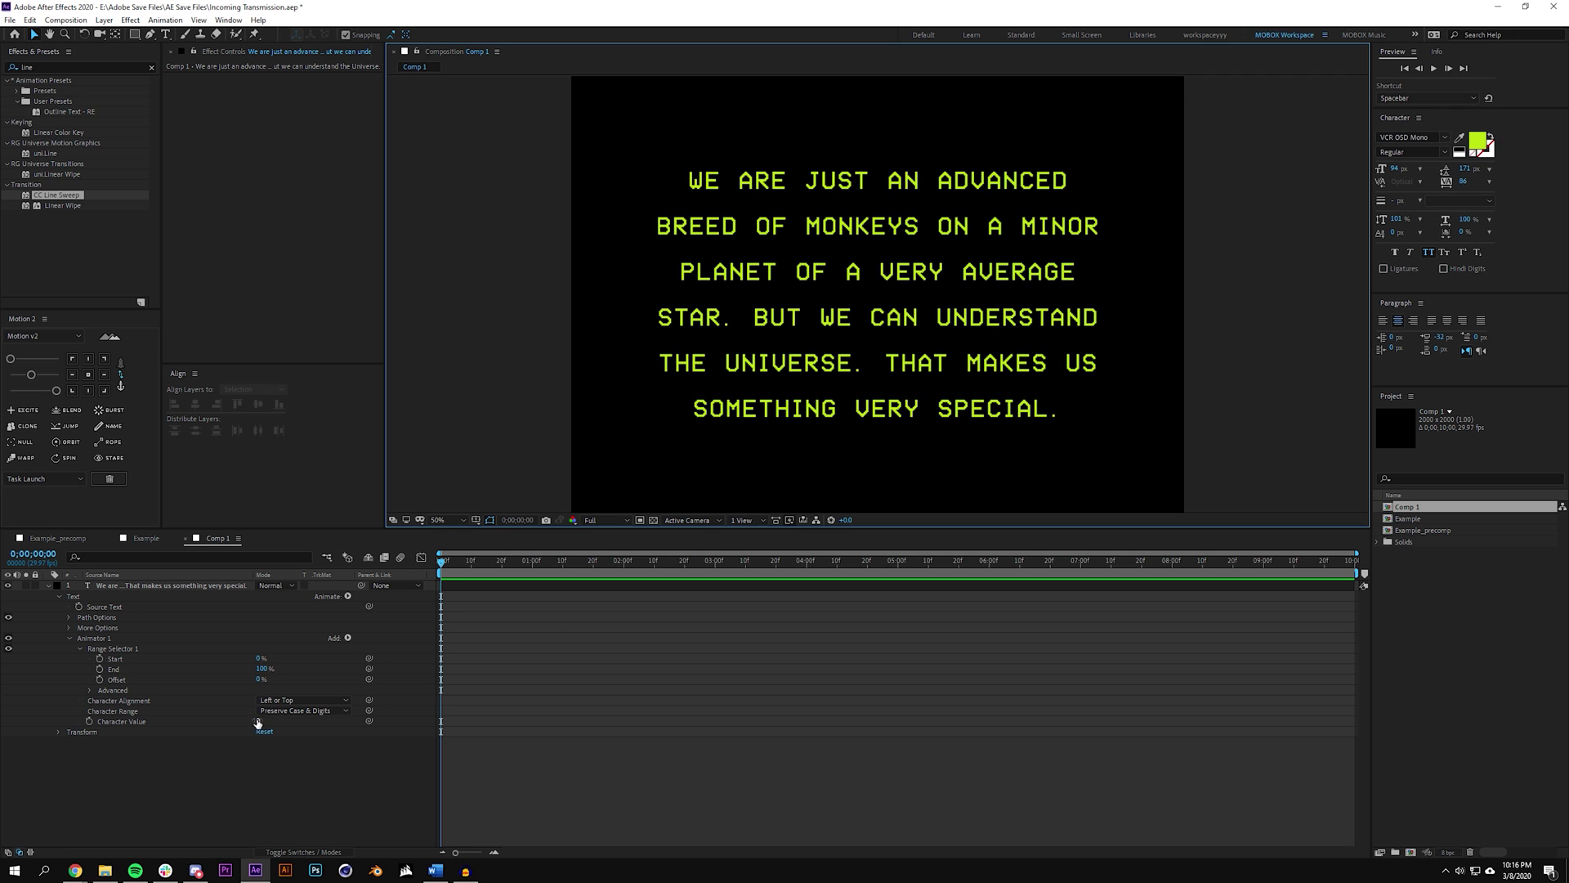
# - Try out a nonzero Character Value and scrub the range selector's Offset to test the reveal
pyautogui.moveTo(257, 723); pyautogui.dragTo(267, 720)
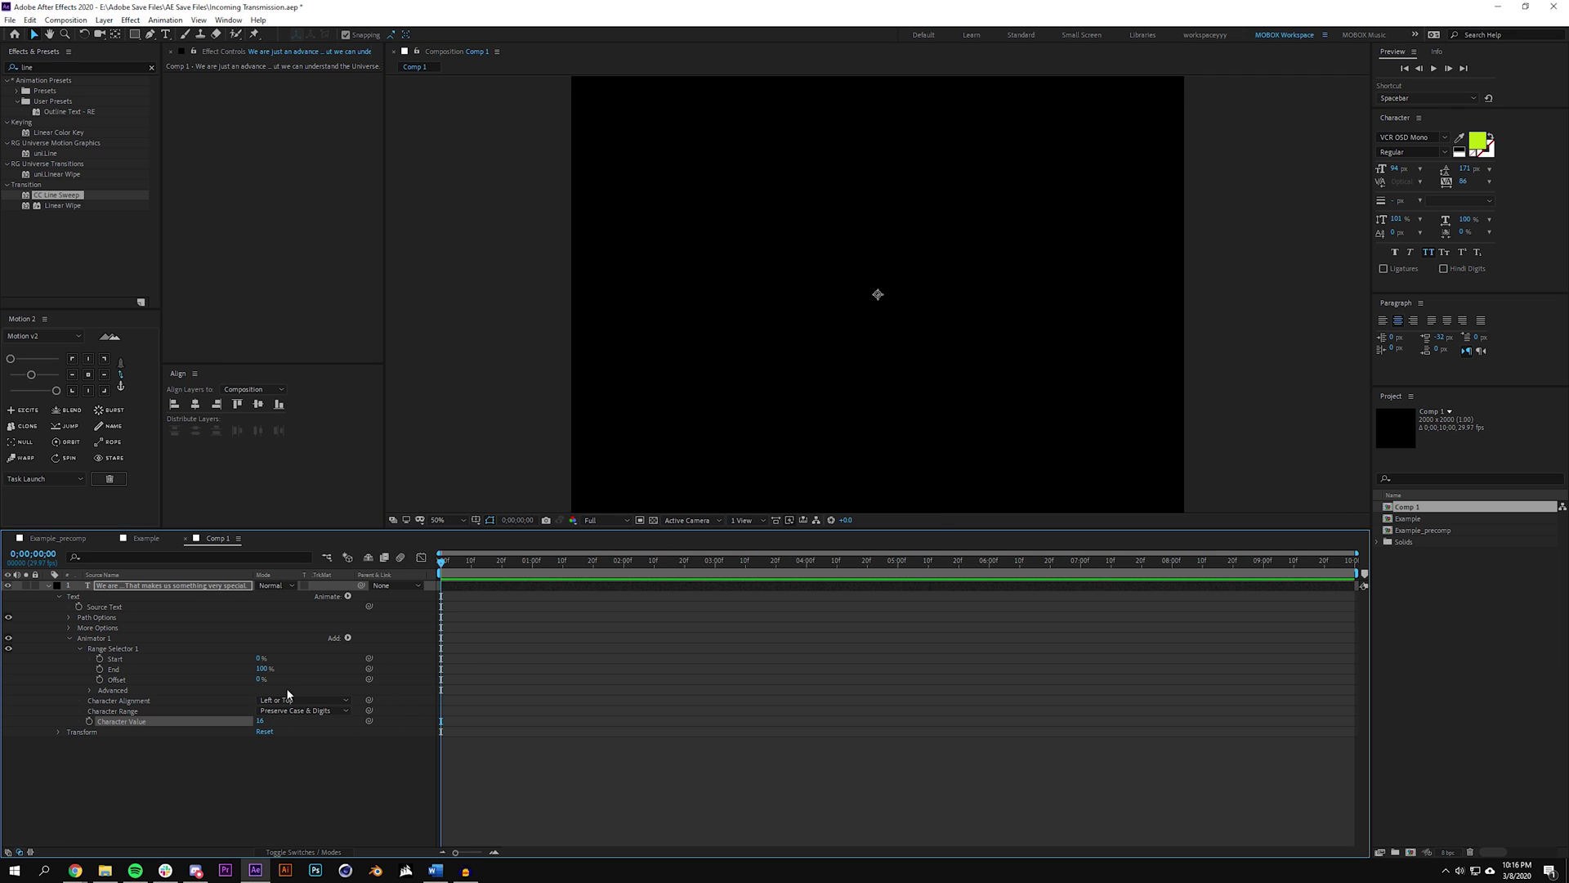
pyautogui.moveTo(259, 679)
pyautogui.mouseDown()
pyautogui.moveTo(279, 679)
pyautogui.moveTo(268, 720)
pyautogui.moveTo(267, 680)
pyautogui.moveTo(251, 680)
pyautogui.mouseUp()
pyautogui.click(323, 801)
pyautogui.click(304, 763)
# - Set the animator's Character Value to 45 so the hidden characters become dashes
pyautogui.click(260, 723)
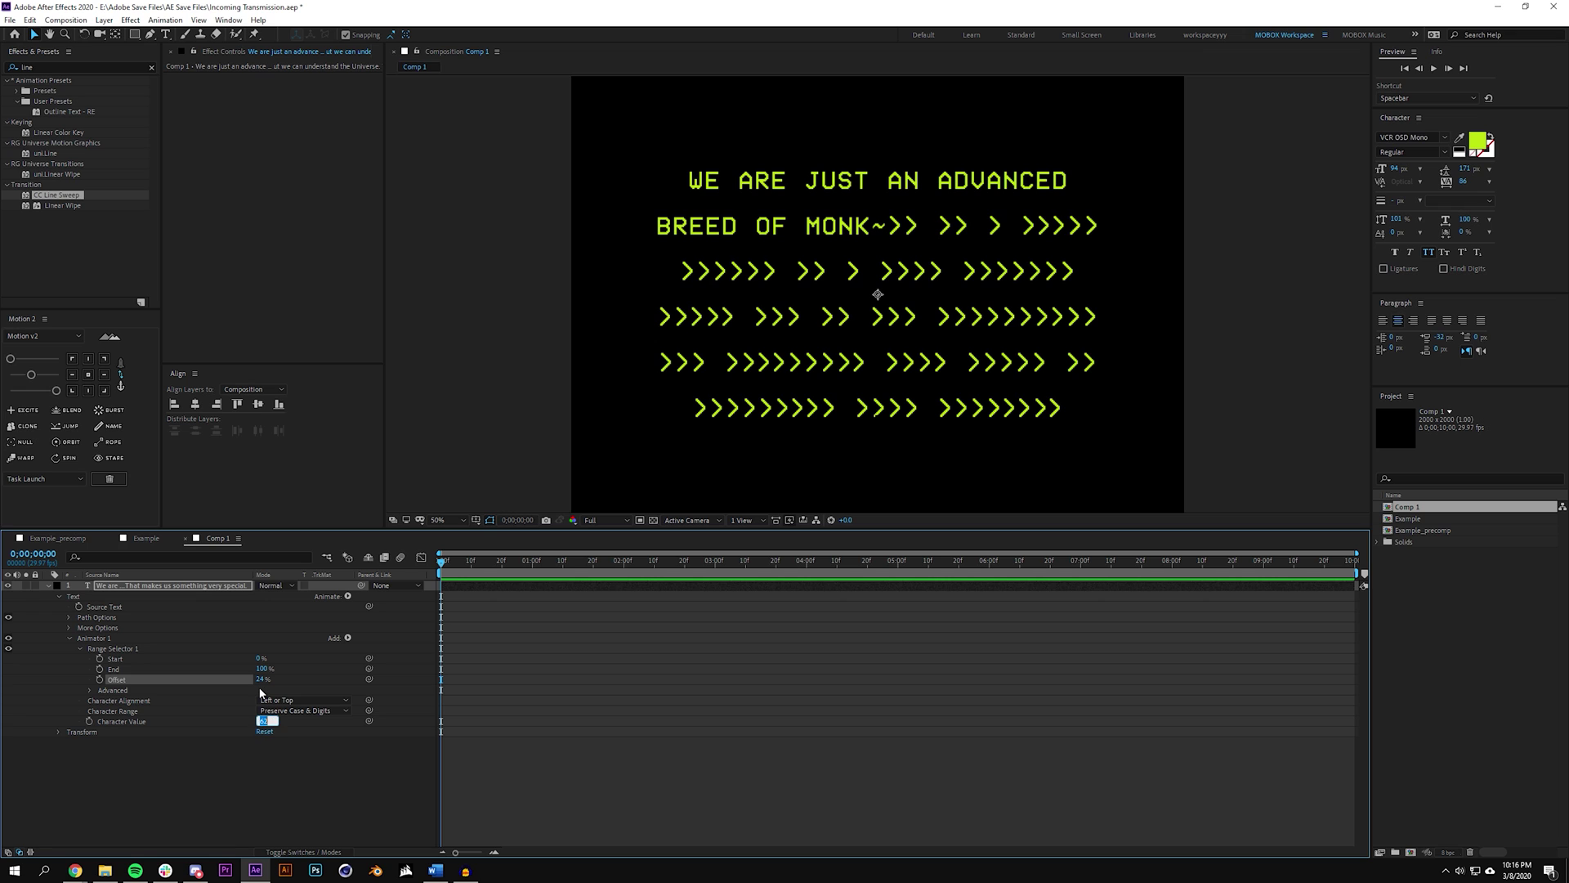
pyautogui.write('45')
pyautogui.press('Return')
pyautogui.click(252, 756)
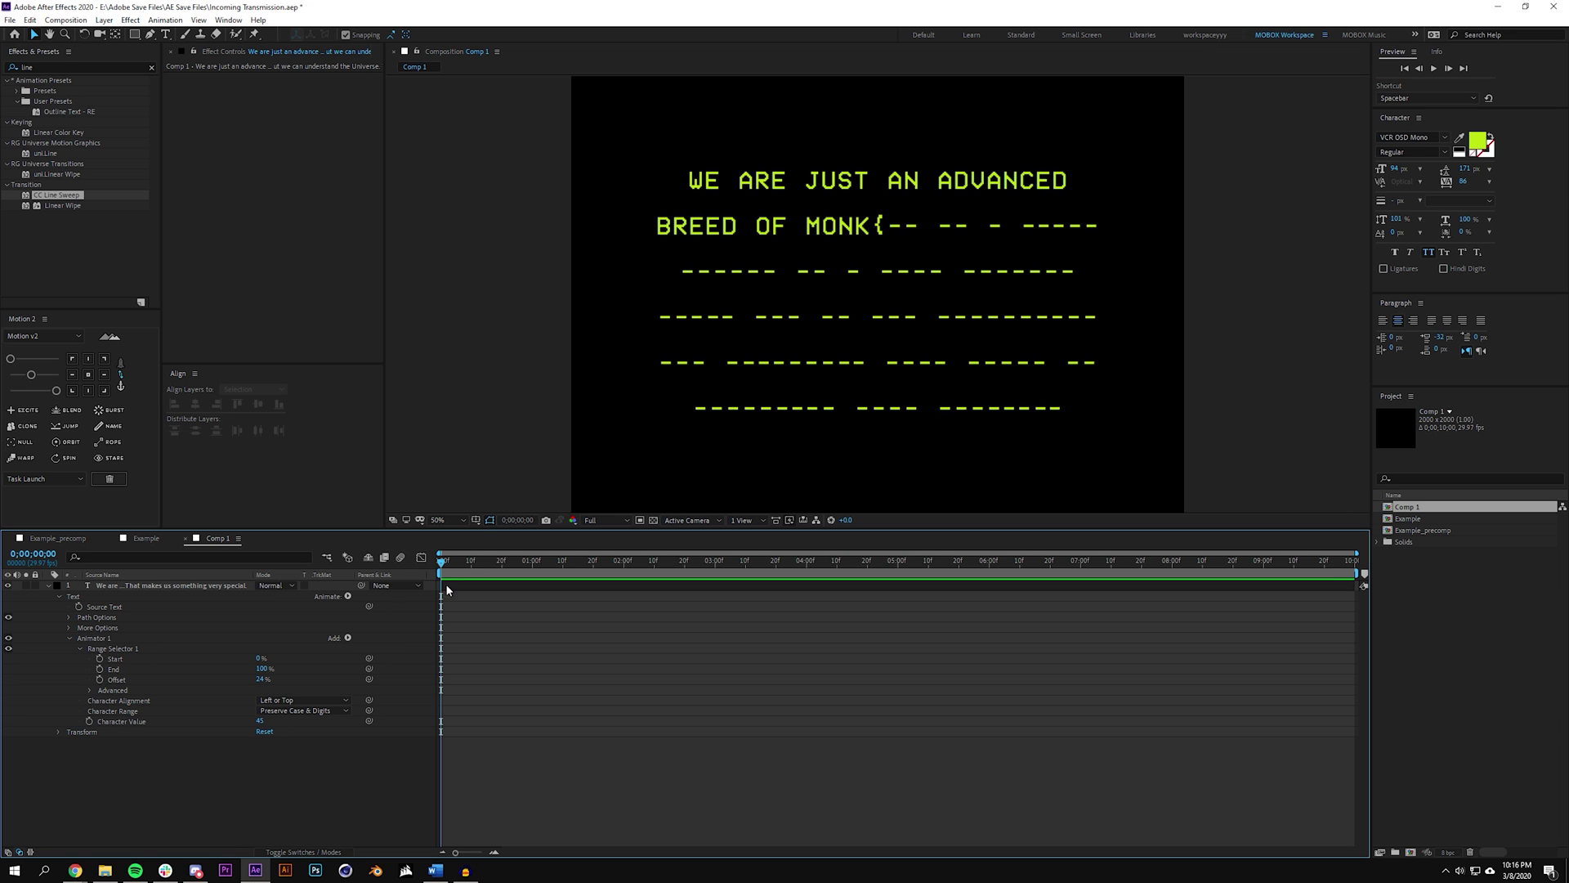
# - Reset the range selector's Offset to 0%
pyautogui.moveTo(262, 679); pyautogui.dragTo(219, 683)
pyautogui.click(262, 679)
pyautogui.write('0')
pyautogui.press('Return')
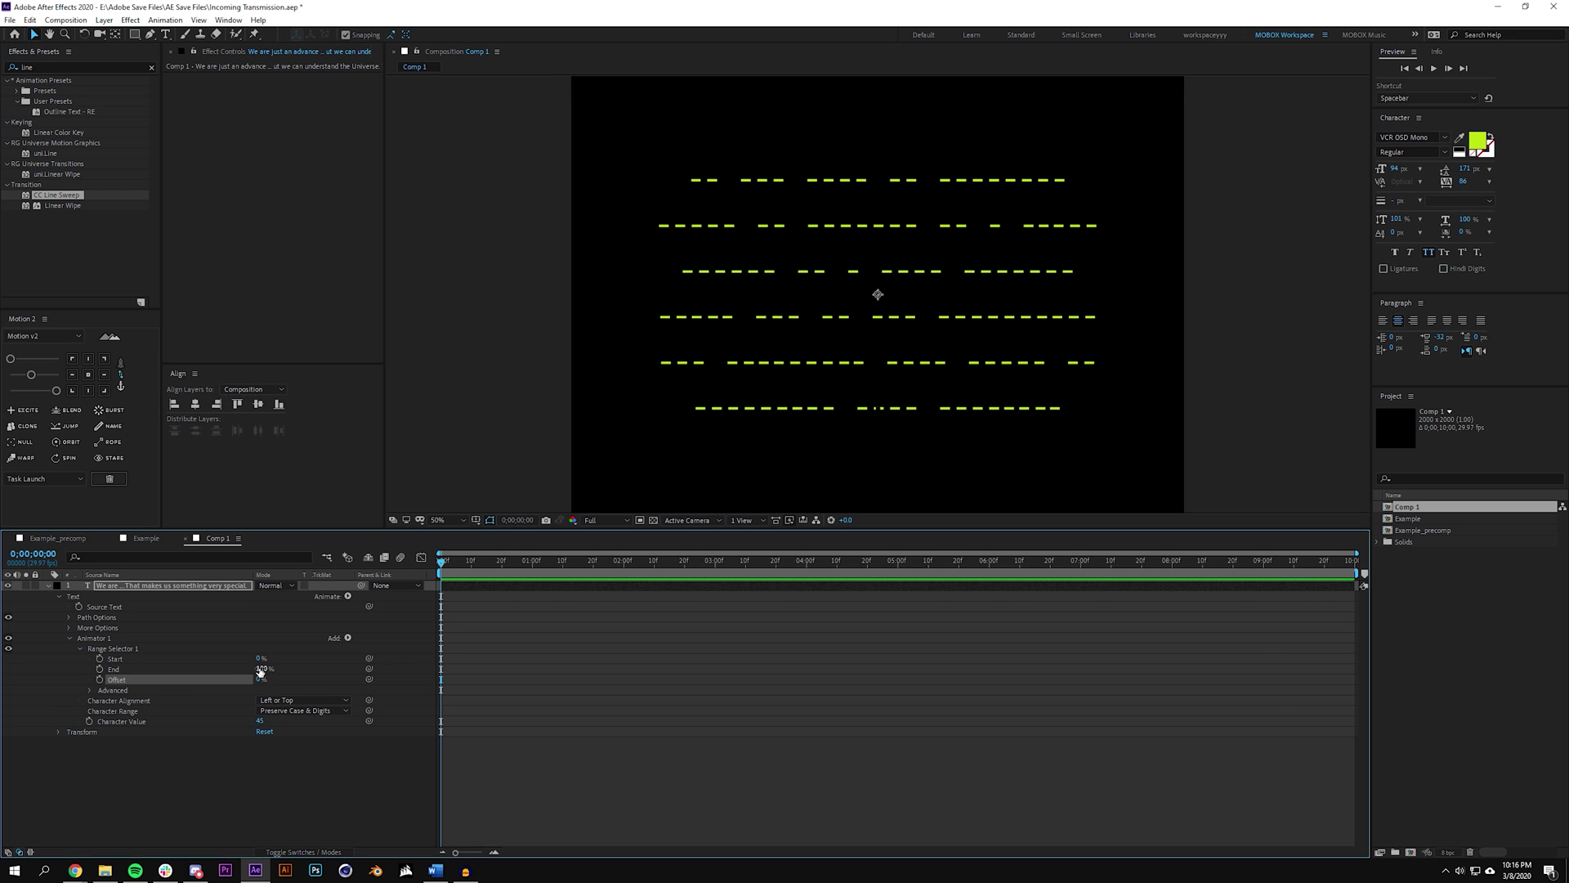
# - Keyframe the range selector's Offset at 0% at 1 second and 100% at 7 seconds
pyautogui.click(531, 562)
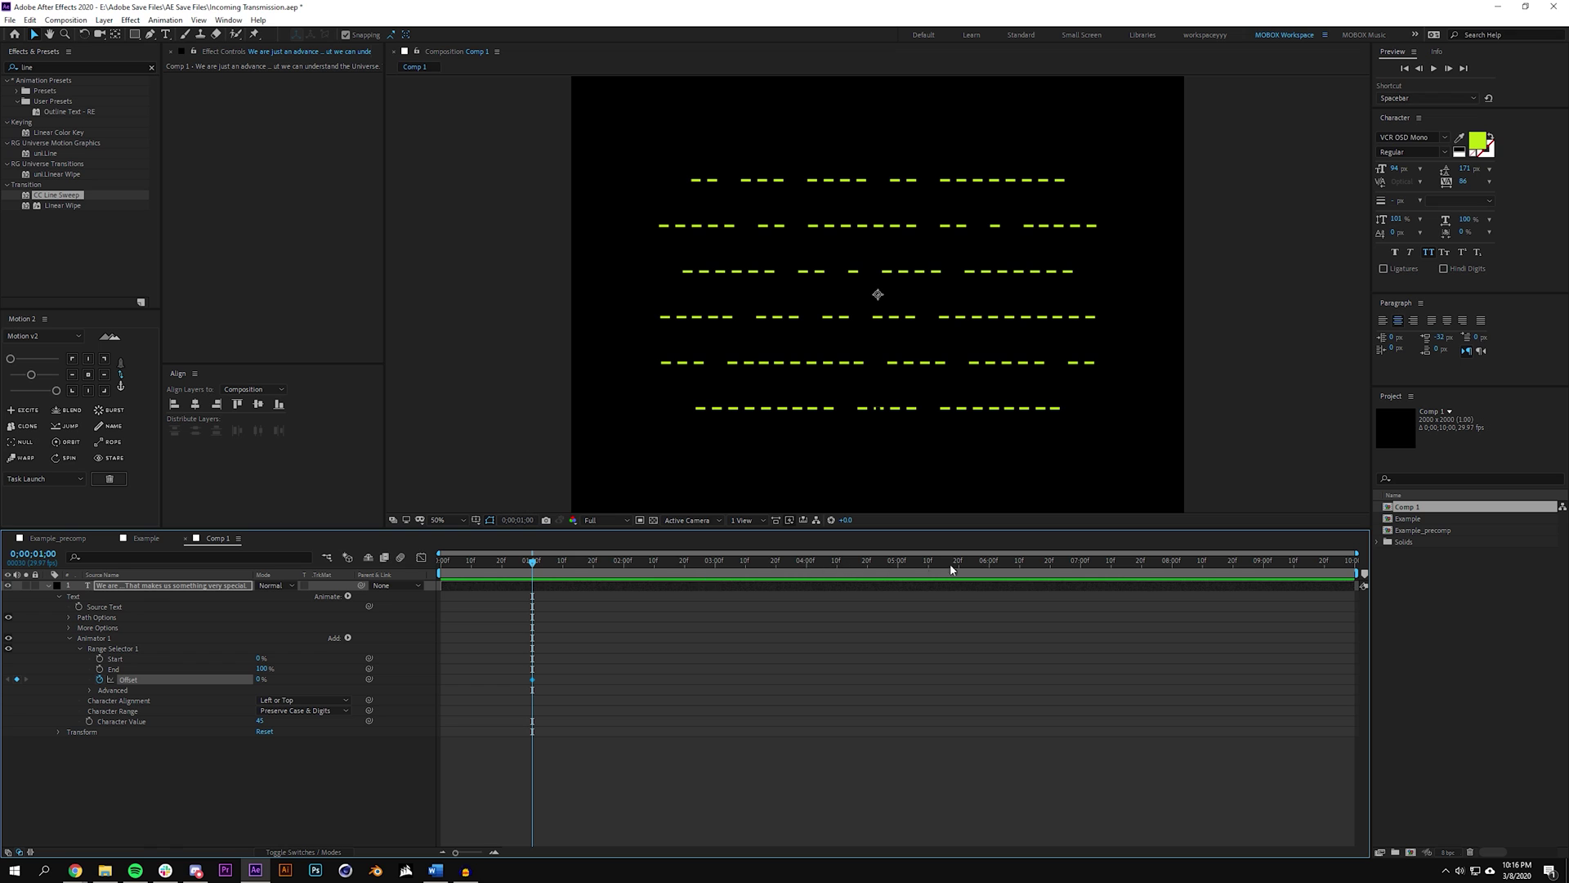
pyautogui.click(1080, 564)
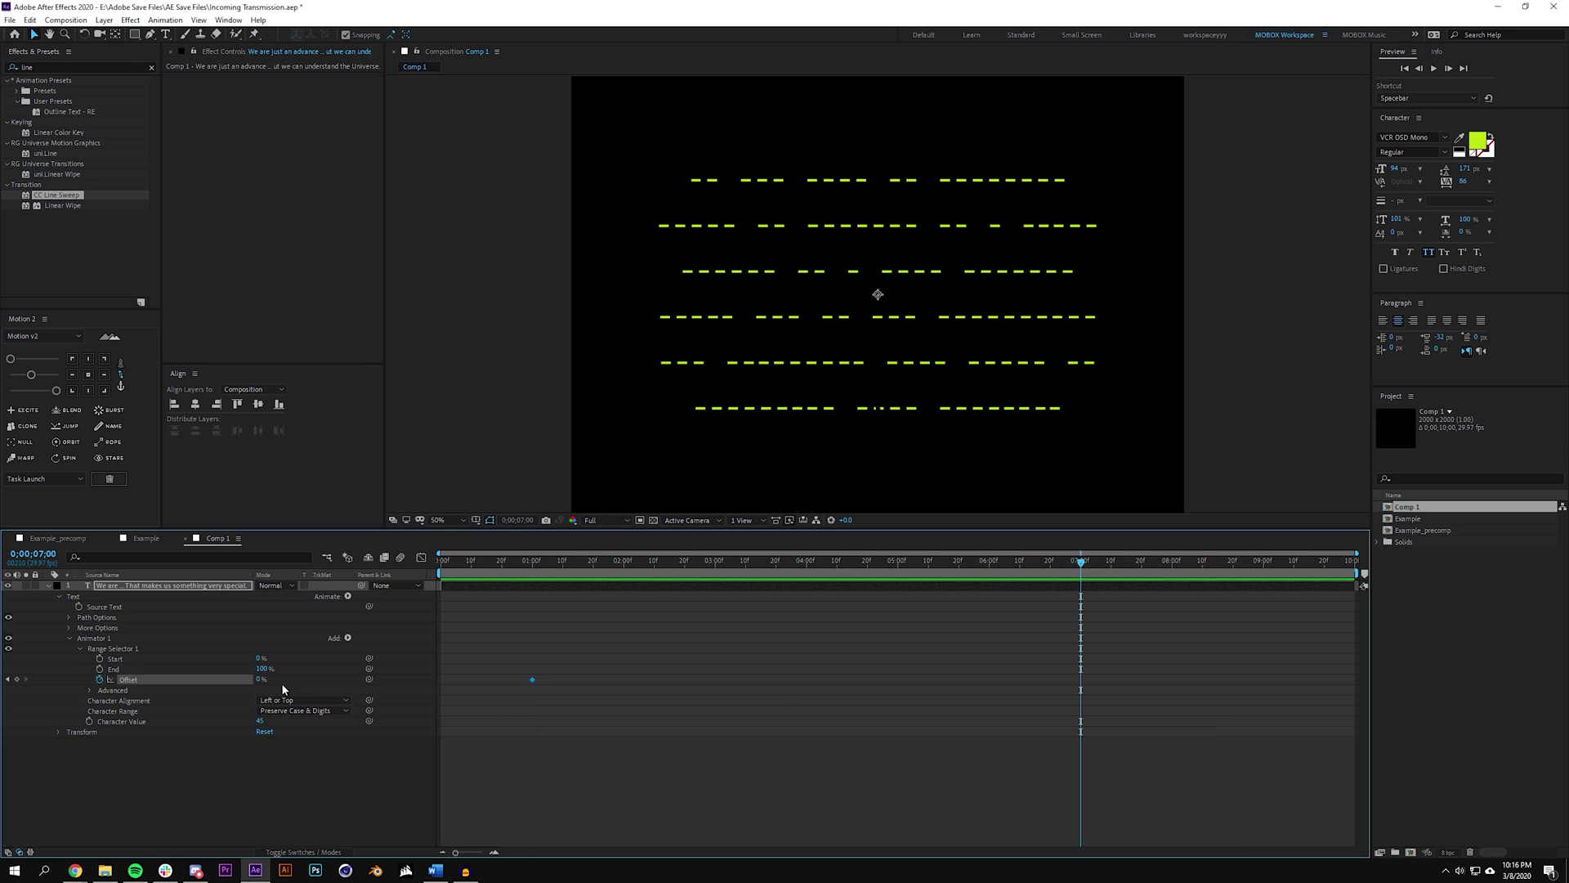
pyautogui.click(258, 680)
pyautogui.write('100')
pyautogui.press('Return')
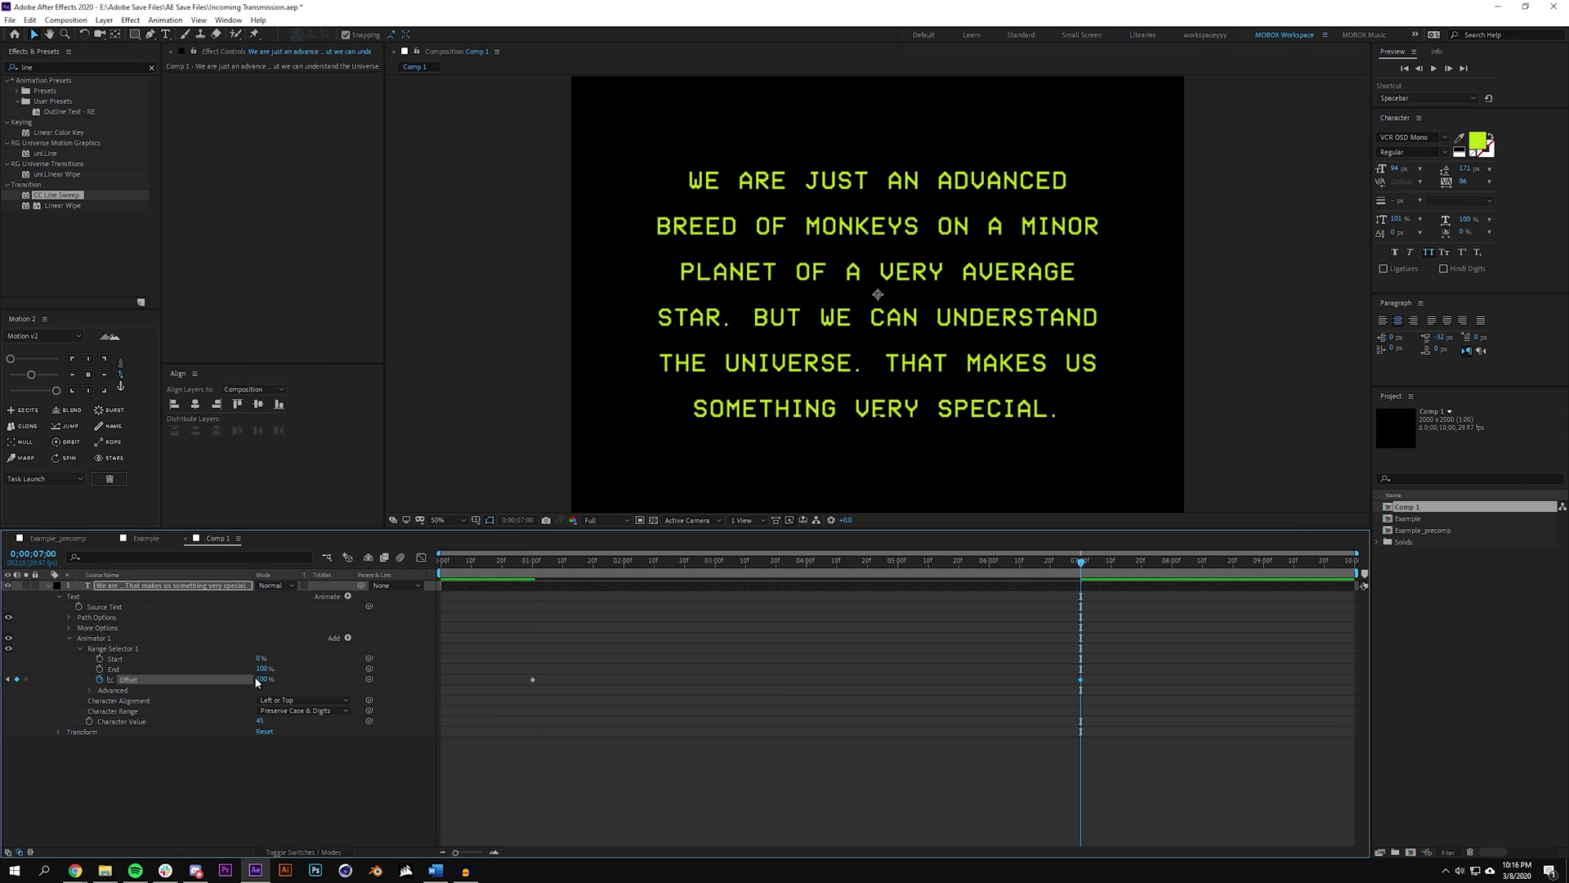
# - Scrub through the text reveal between the two Offset keyframes and return to the 1-second mark
pyautogui.click(552, 606)
pyautogui.moveTo(525, 564); pyautogui.dragTo(1059, 574)
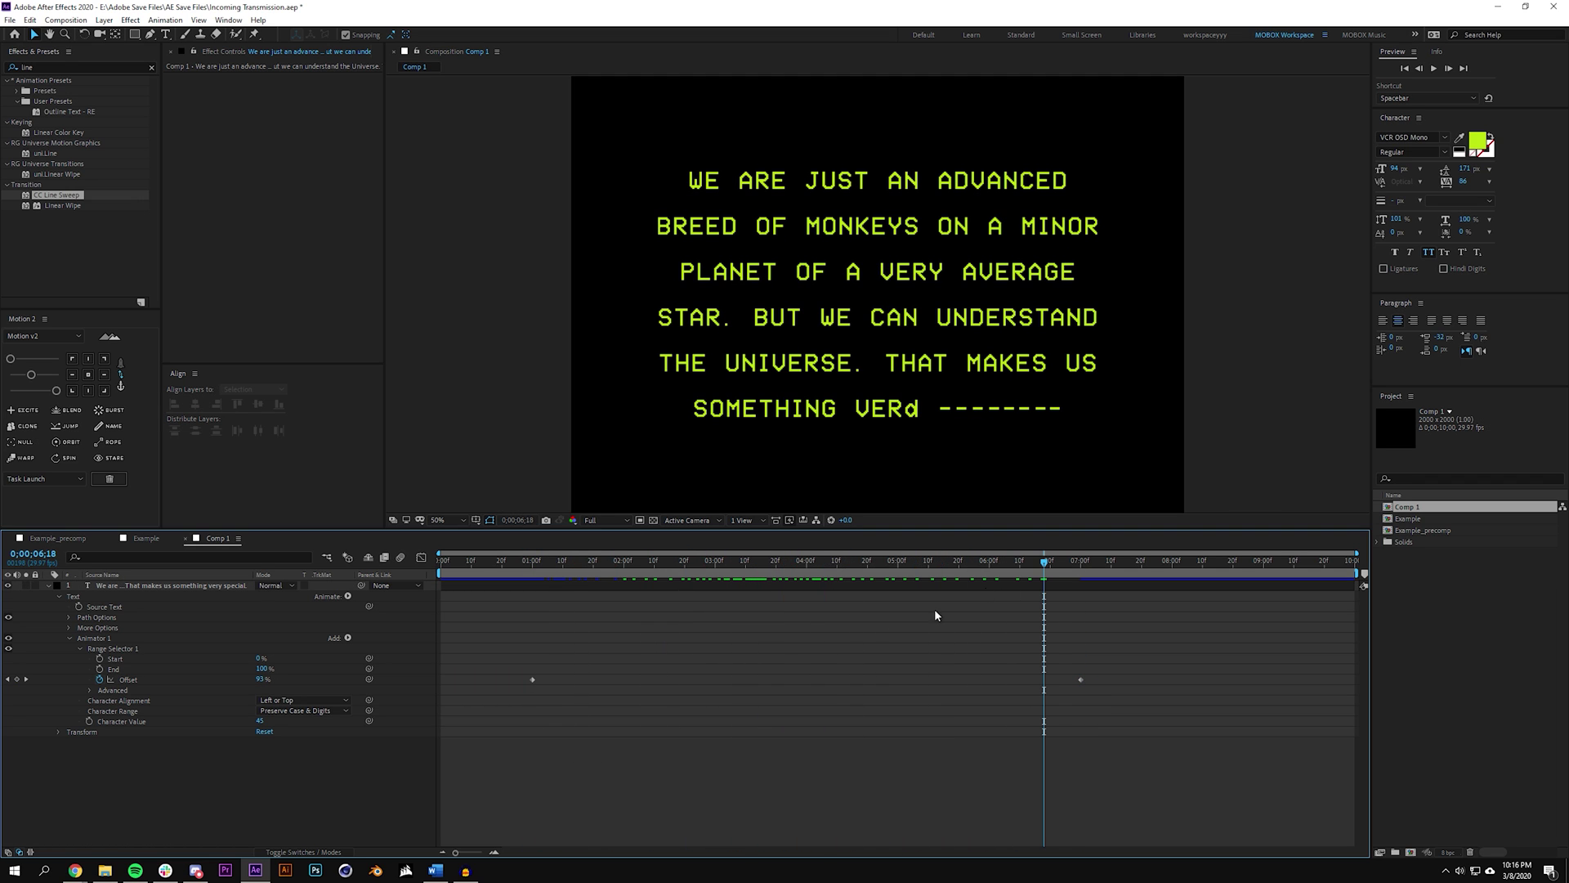
pyautogui.moveTo(548, 570); pyautogui.dragTo(532, 569)
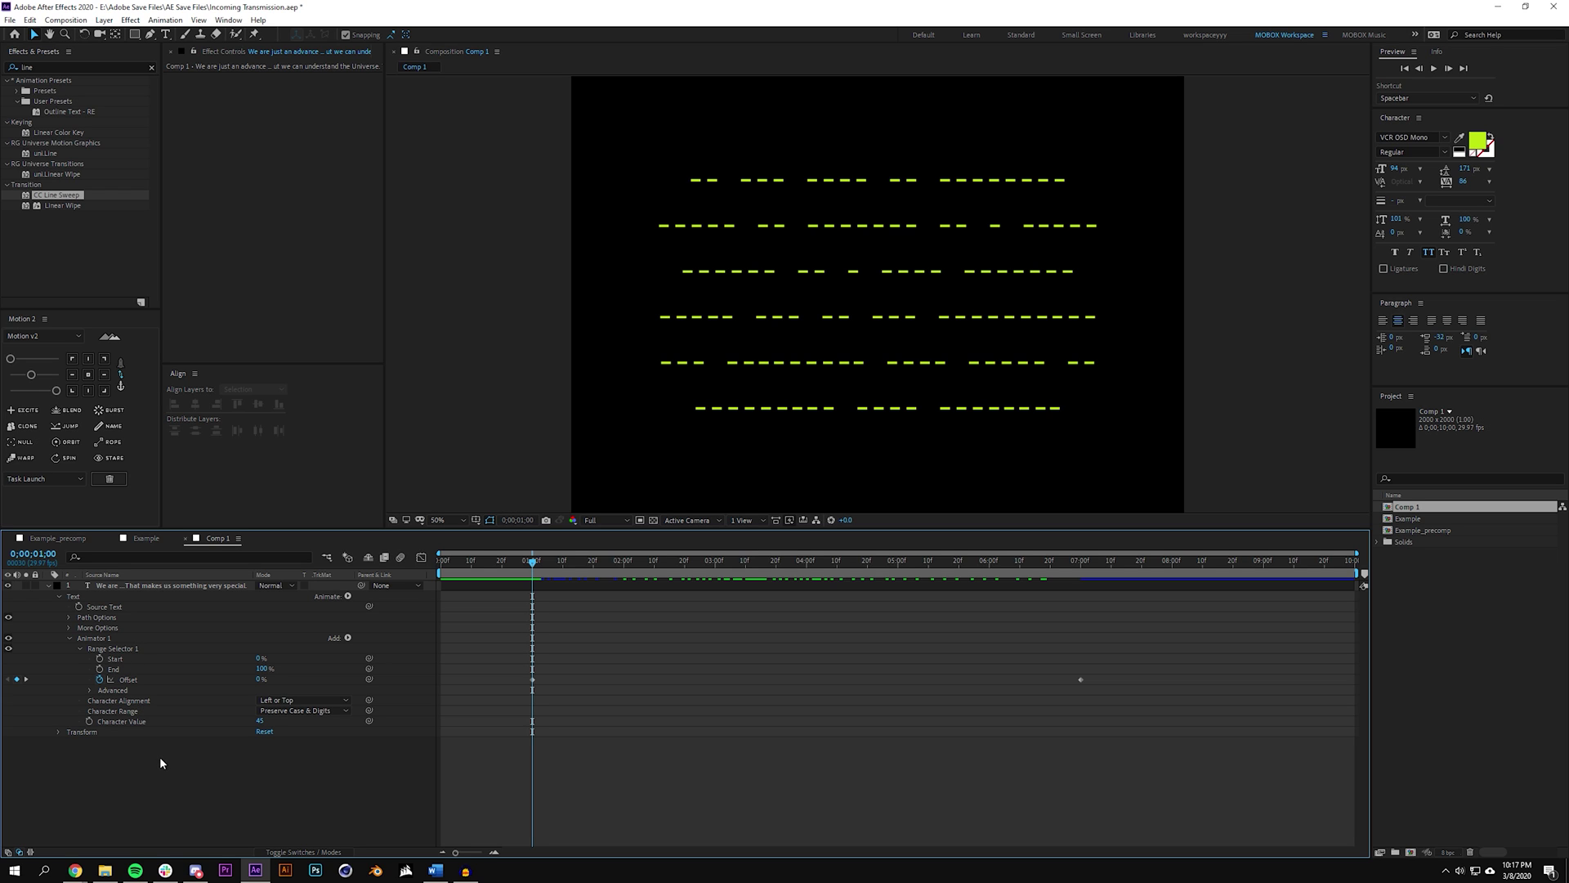
# - Apply the CC Line Sweep effect to the quote text layer and try out its Completion value
pyautogui.click(71, 232)
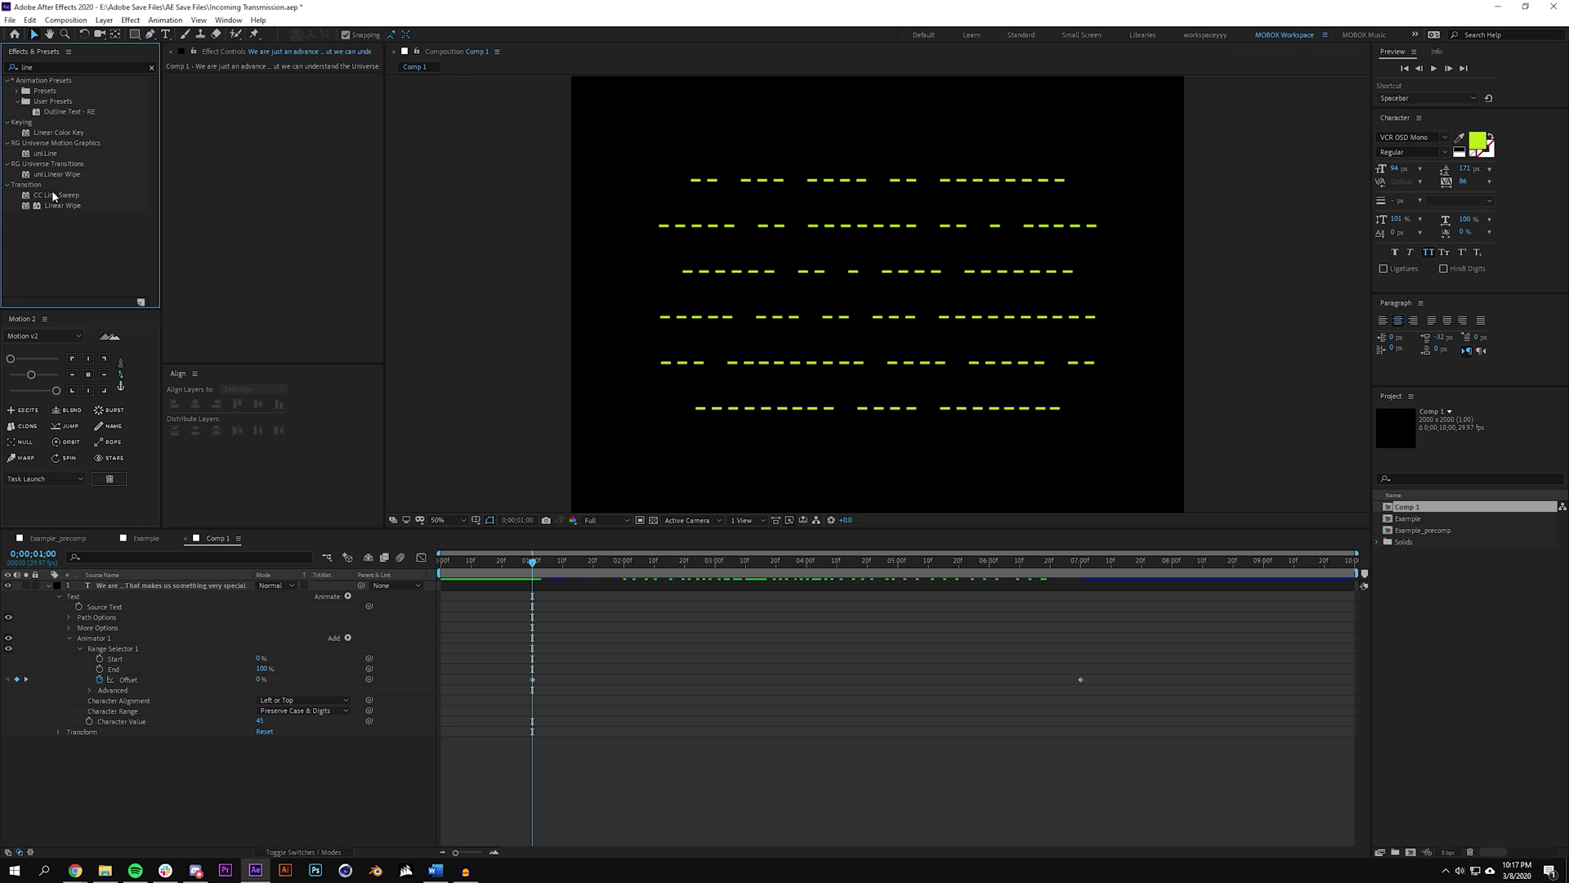
pyautogui.moveTo(53, 196); pyautogui.dragTo(149, 586)
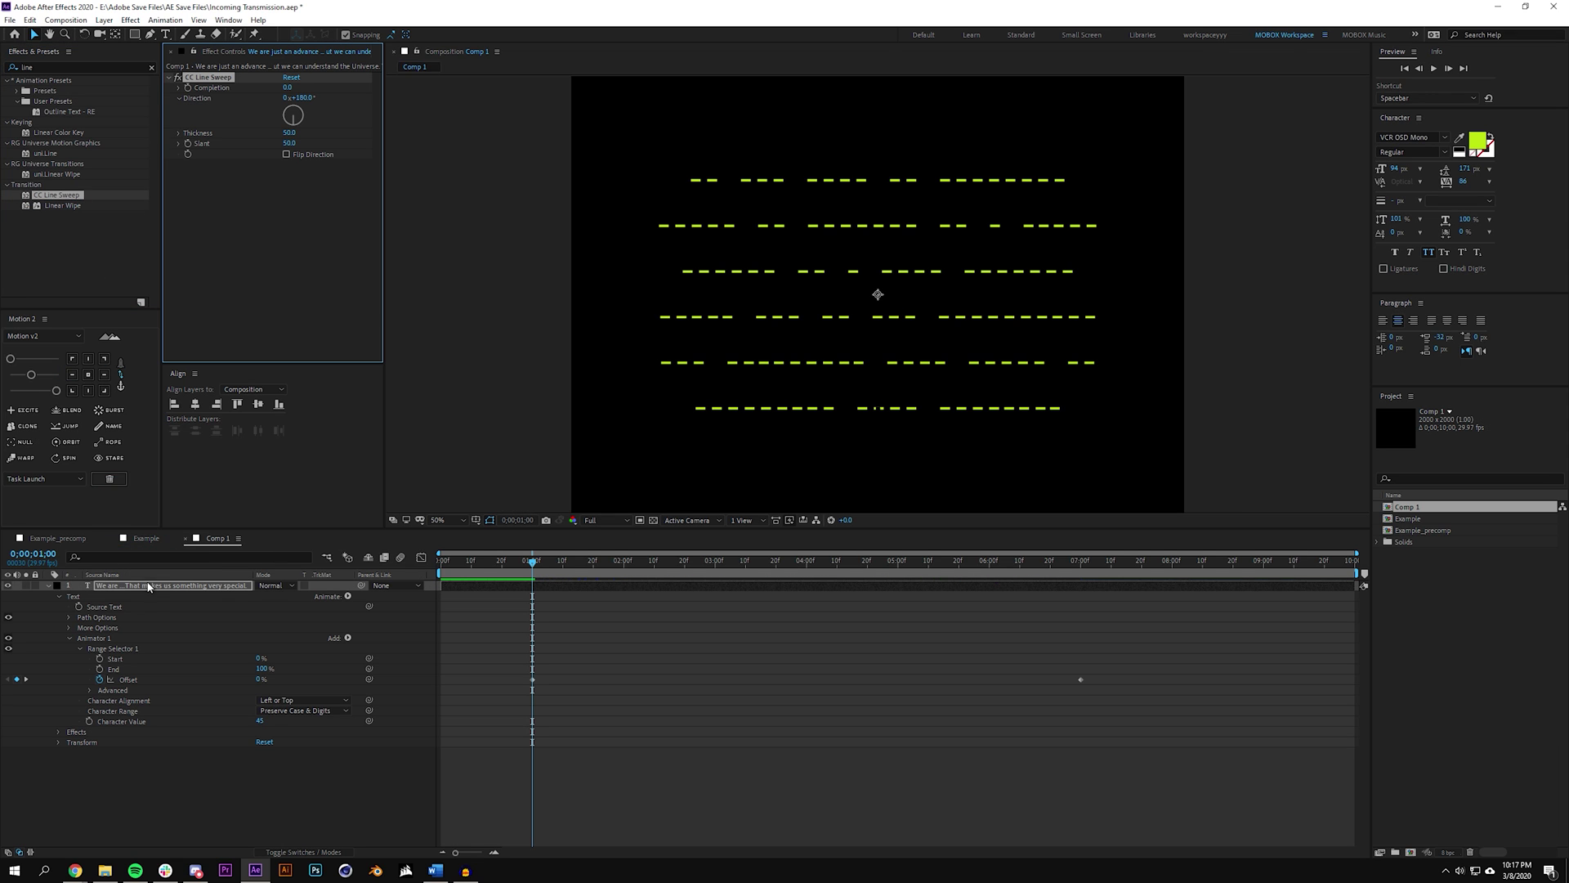
pyautogui.moveTo(288, 88); pyautogui.dragTo(307, 88)
pyautogui.moveTo(289, 87); pyautogui.dragTo(312, 94)
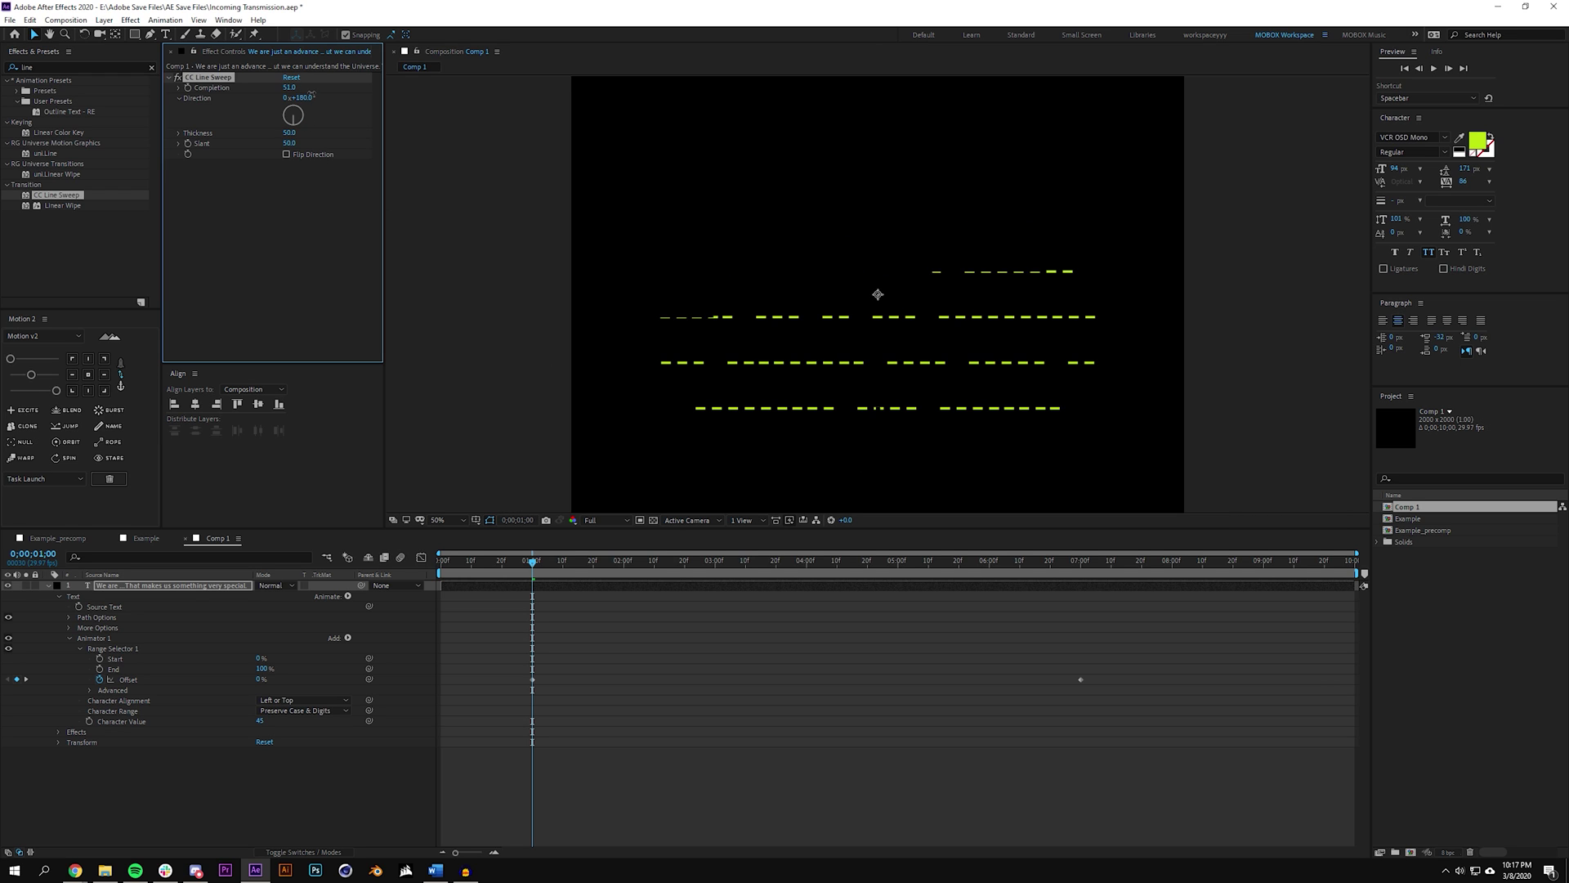
pyautogui.press('/')
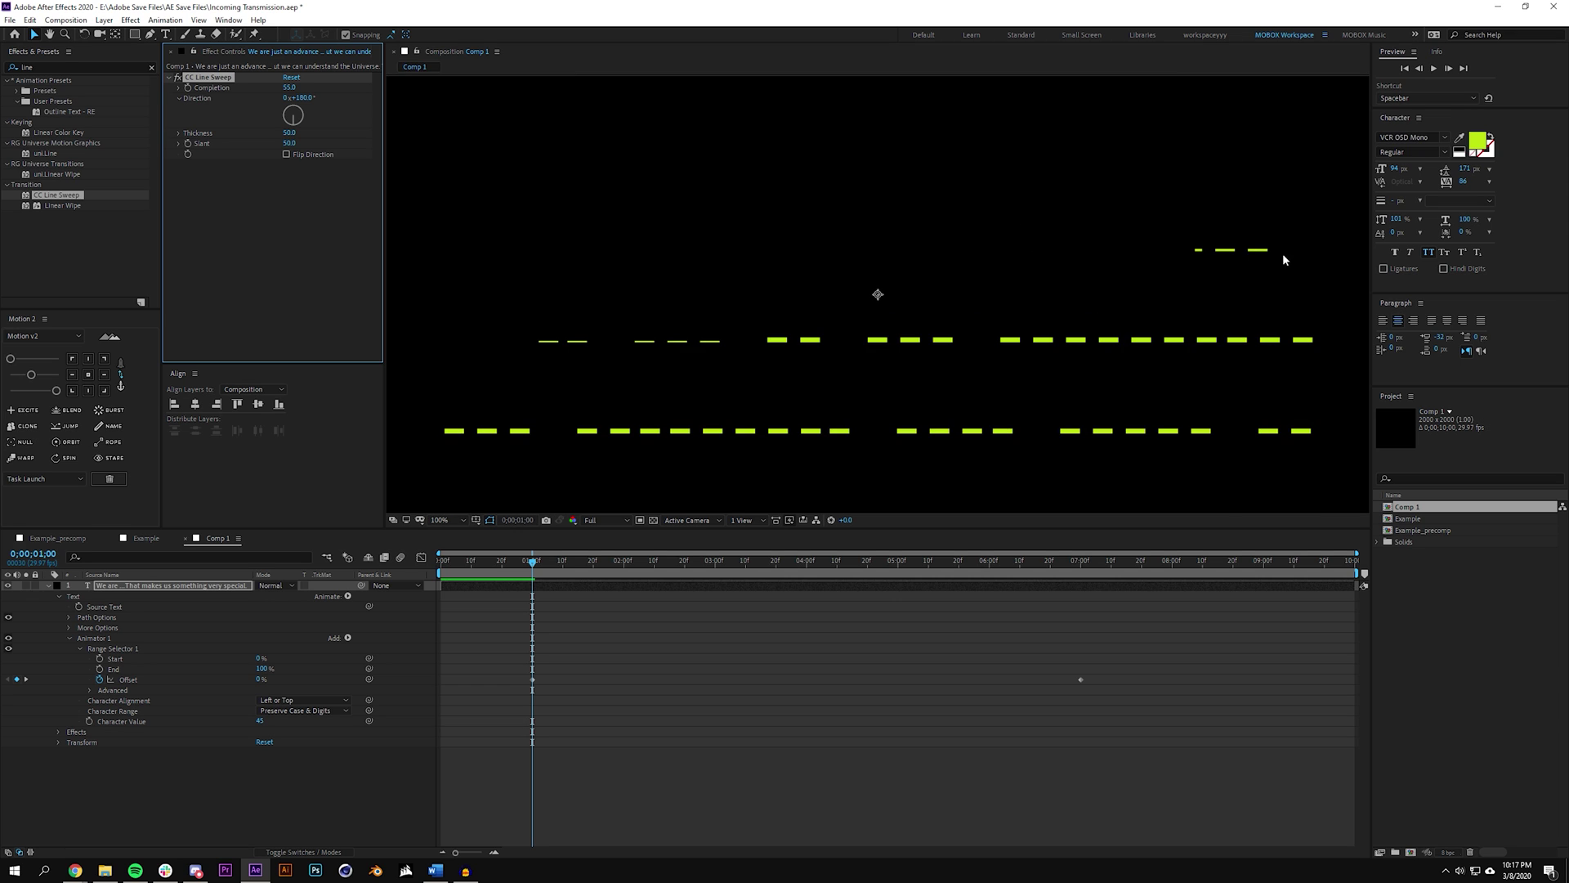
pyautogui.press(',')
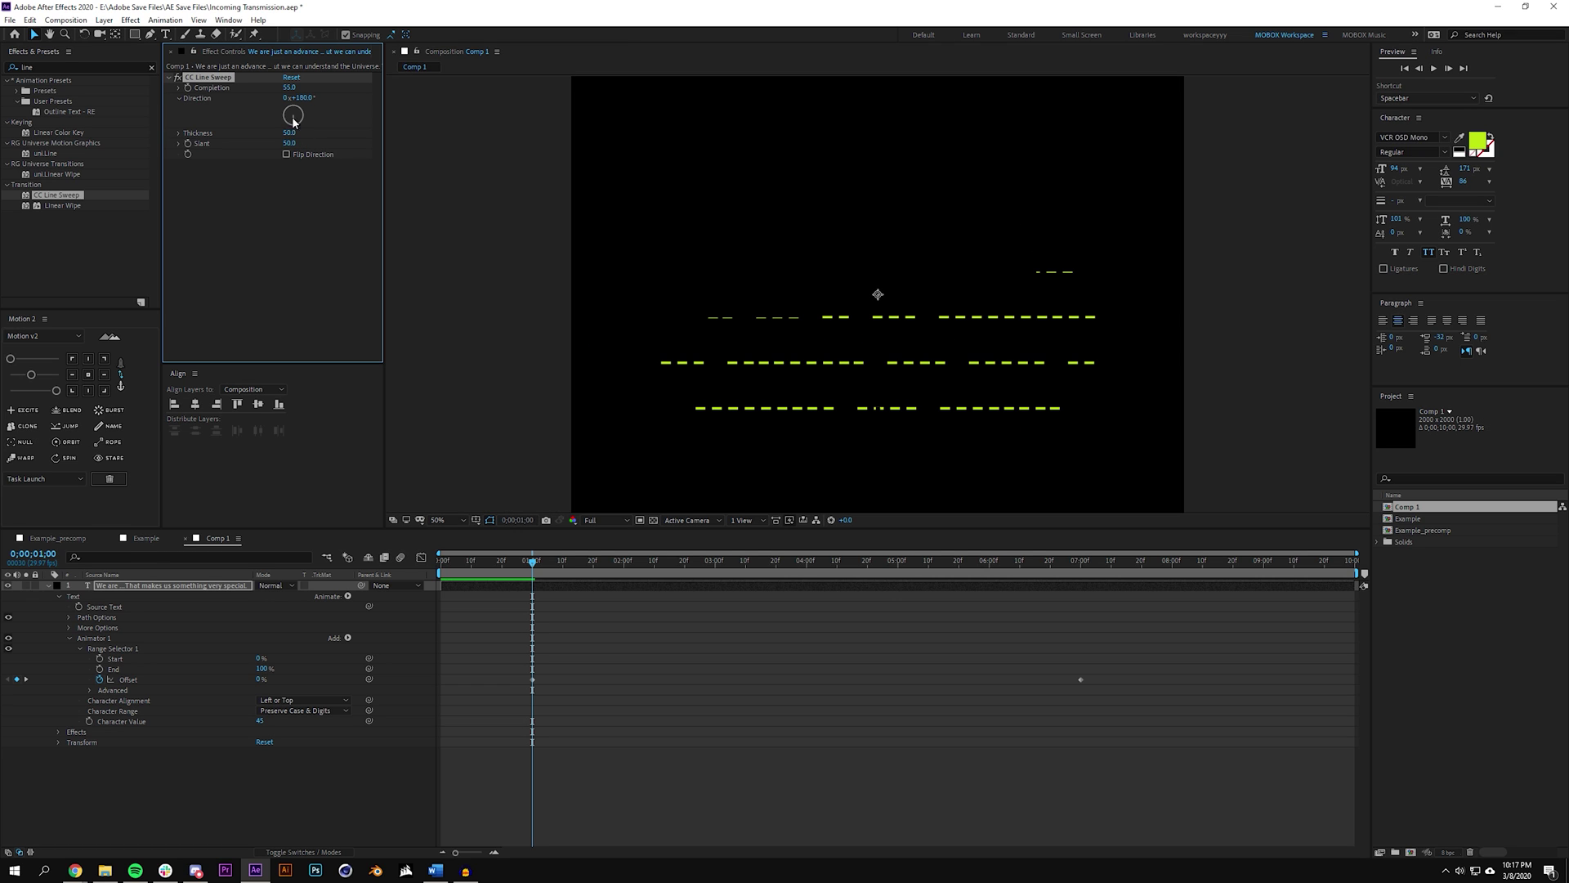
# - Set CC Line Sweep's Direction to about 323° and its Completion to 100
pyautogui.click(288, 88)
pyautogui.write('0')
pyautogui.press('Return')
pyautogui.click(288, 88)
pyautogui.write('35')
pyautogui.press('Return')
pyautogui.moveTo(308, 98)
pyautogui.mouseDown()
pyautogui.moveTo(419, 107)
pyautogui.moveTo(274, 87)
pyautogui.moveTo(322, 86)
pyautogui.mouseUp()
# - Keyframe CC Line Sweep's Completion at 100 at 0 seconds and at 0 at 3 seconds
pyautogui.click(406, 569)
pyautogui.press('Home')
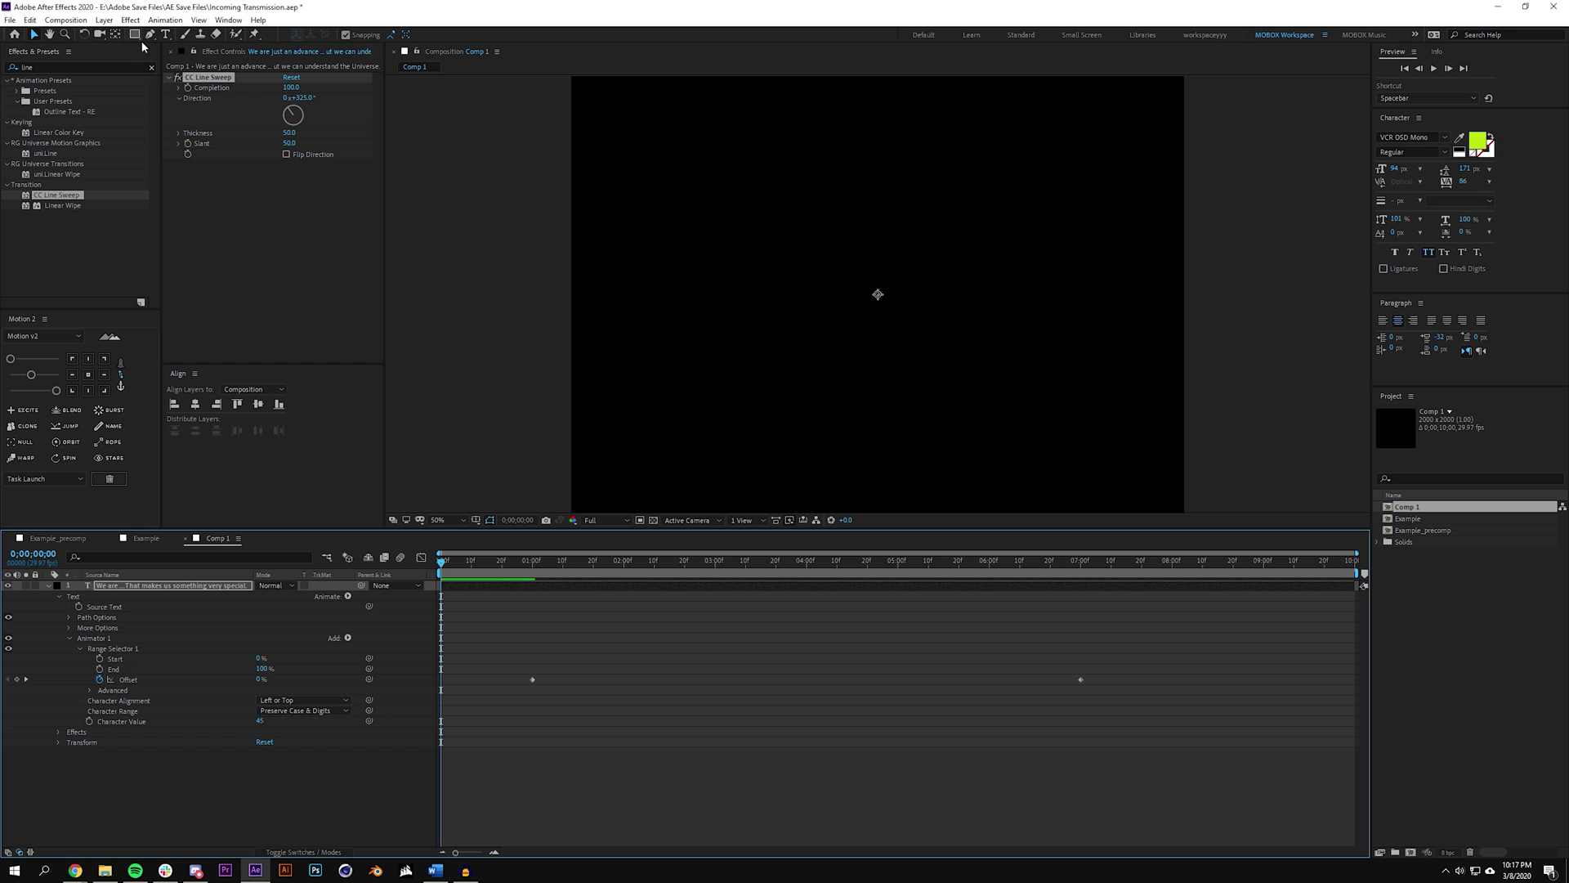
pyautogui.click(229, 111)
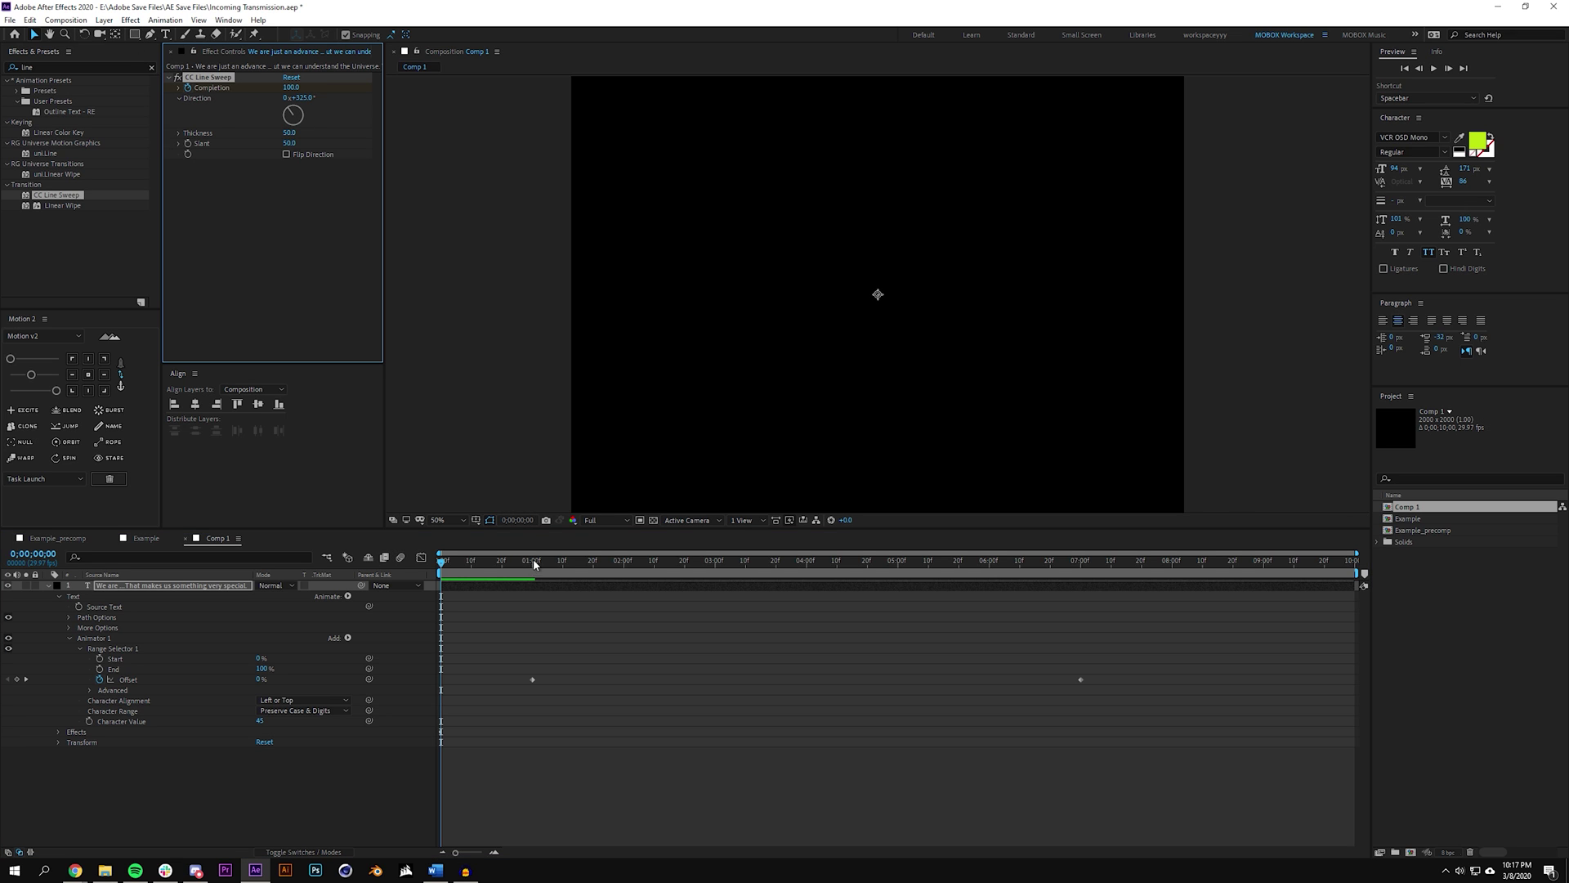
pyautogui.moveTo(533, 559); pyautogui.dragTo(714, 582)
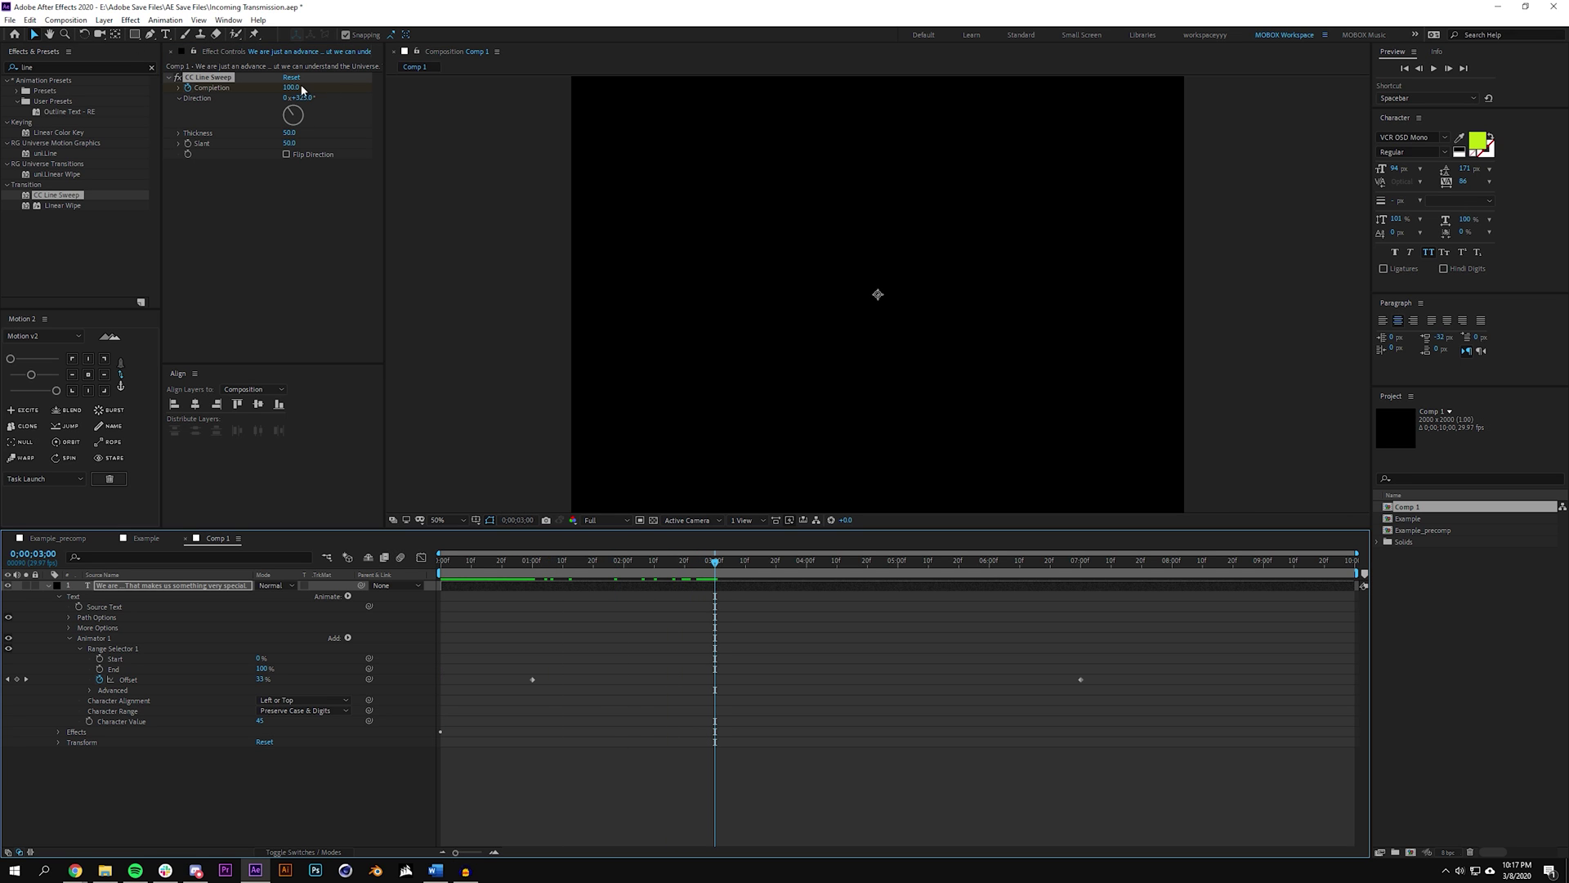
pyautogui.moveTo(291, 88); pyautogui.dragTo(227, 147)
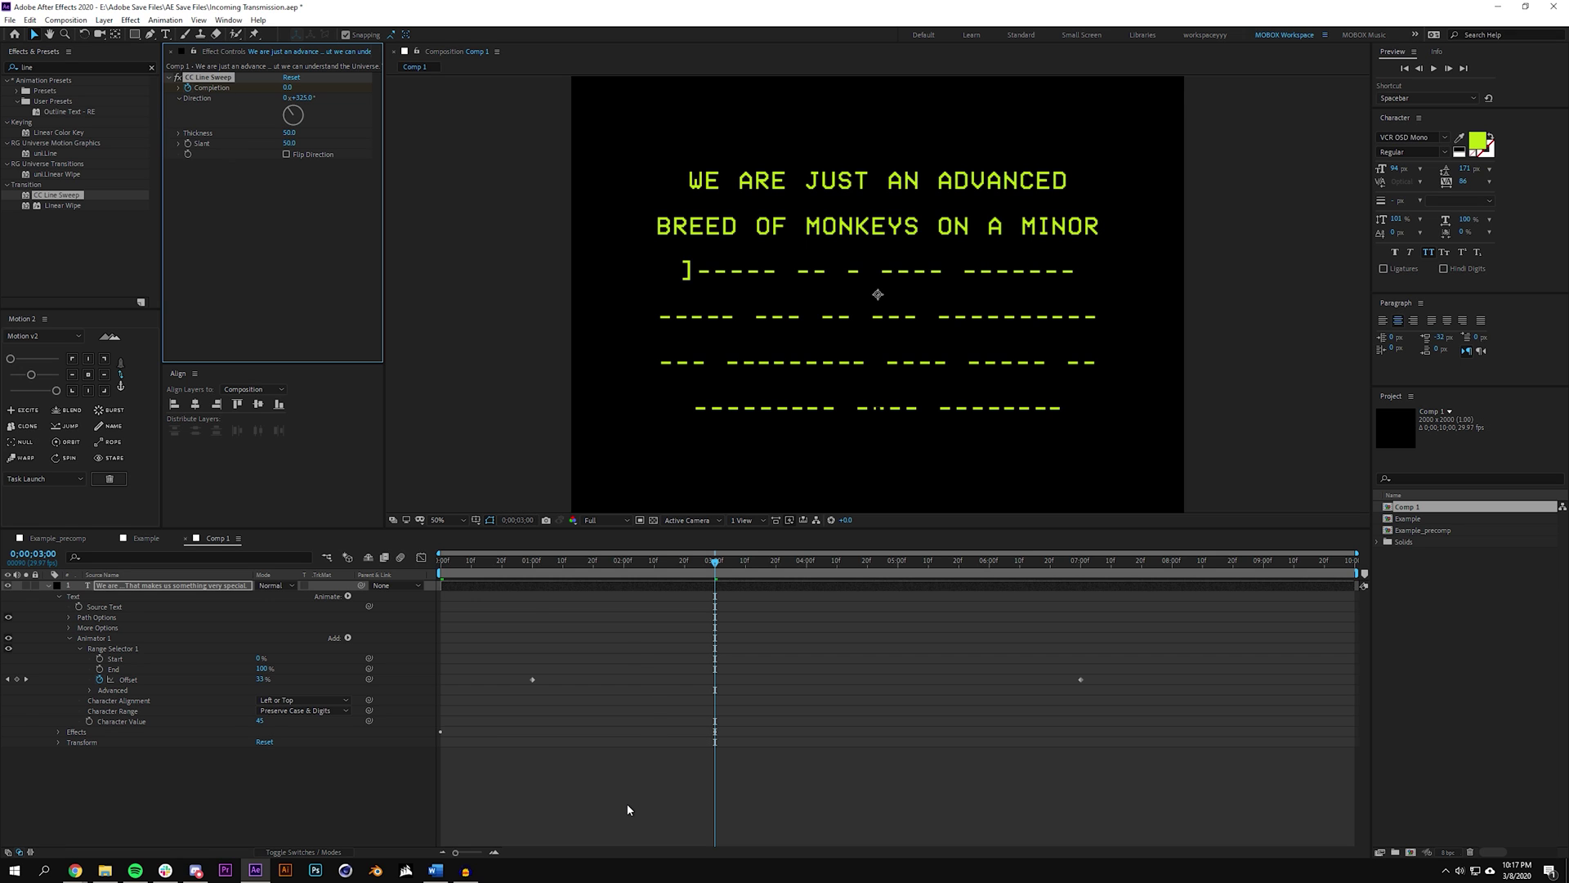
# - Reveal and select the two Completion keyframes, ease them with Motion 2, and open their speed graph
pyautogui.press('u')
pyautogui.moveTo(777, 697); pyautogui.dragTo(389, 626)
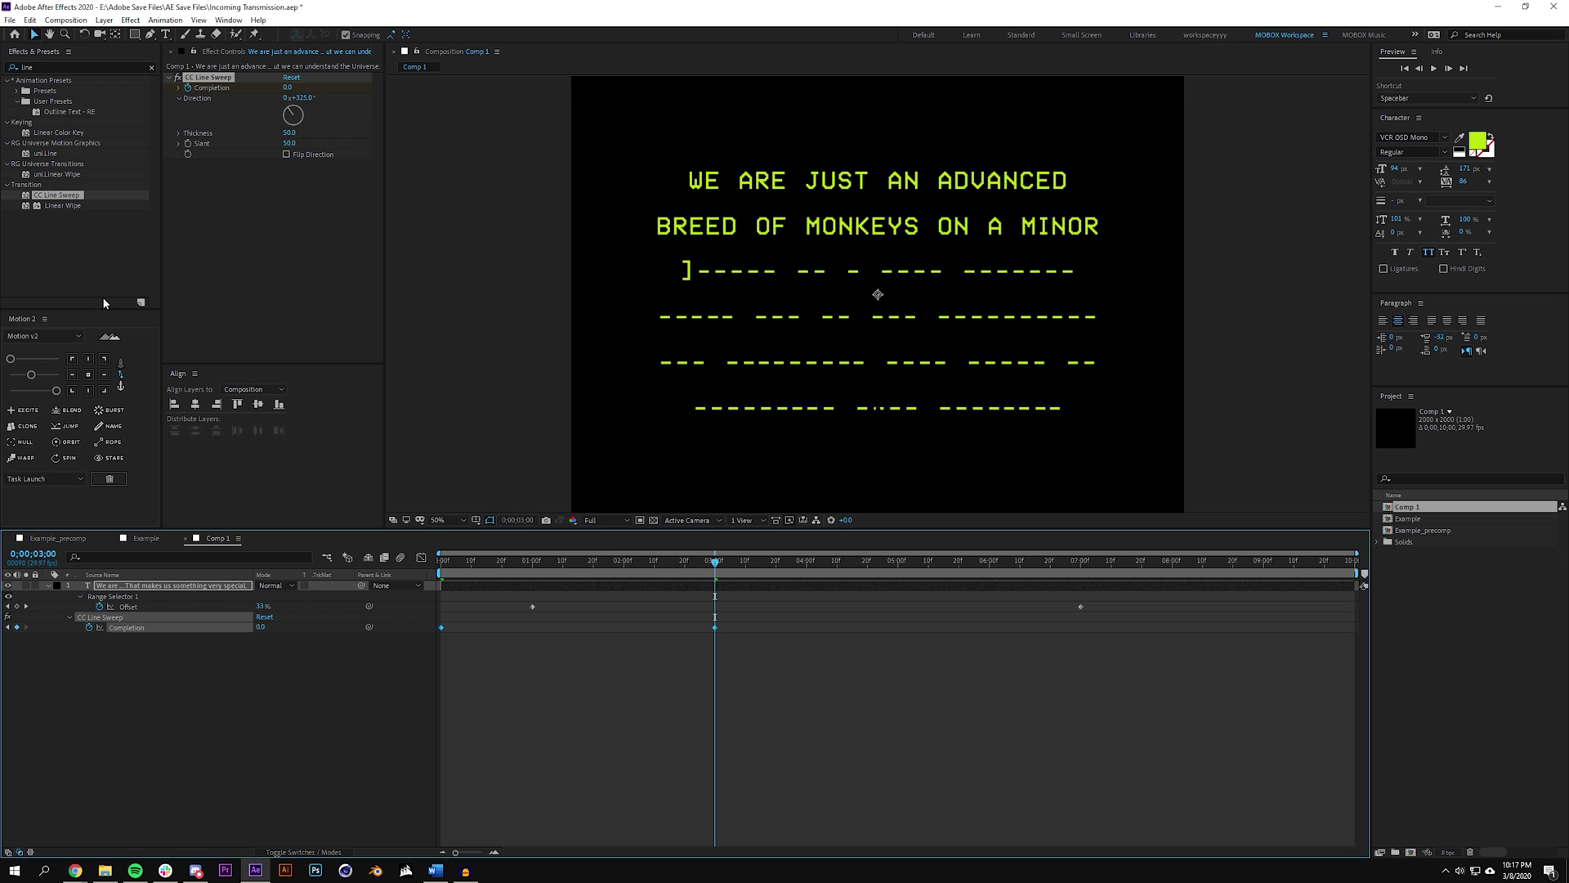
pyautogui.click(31, 374)
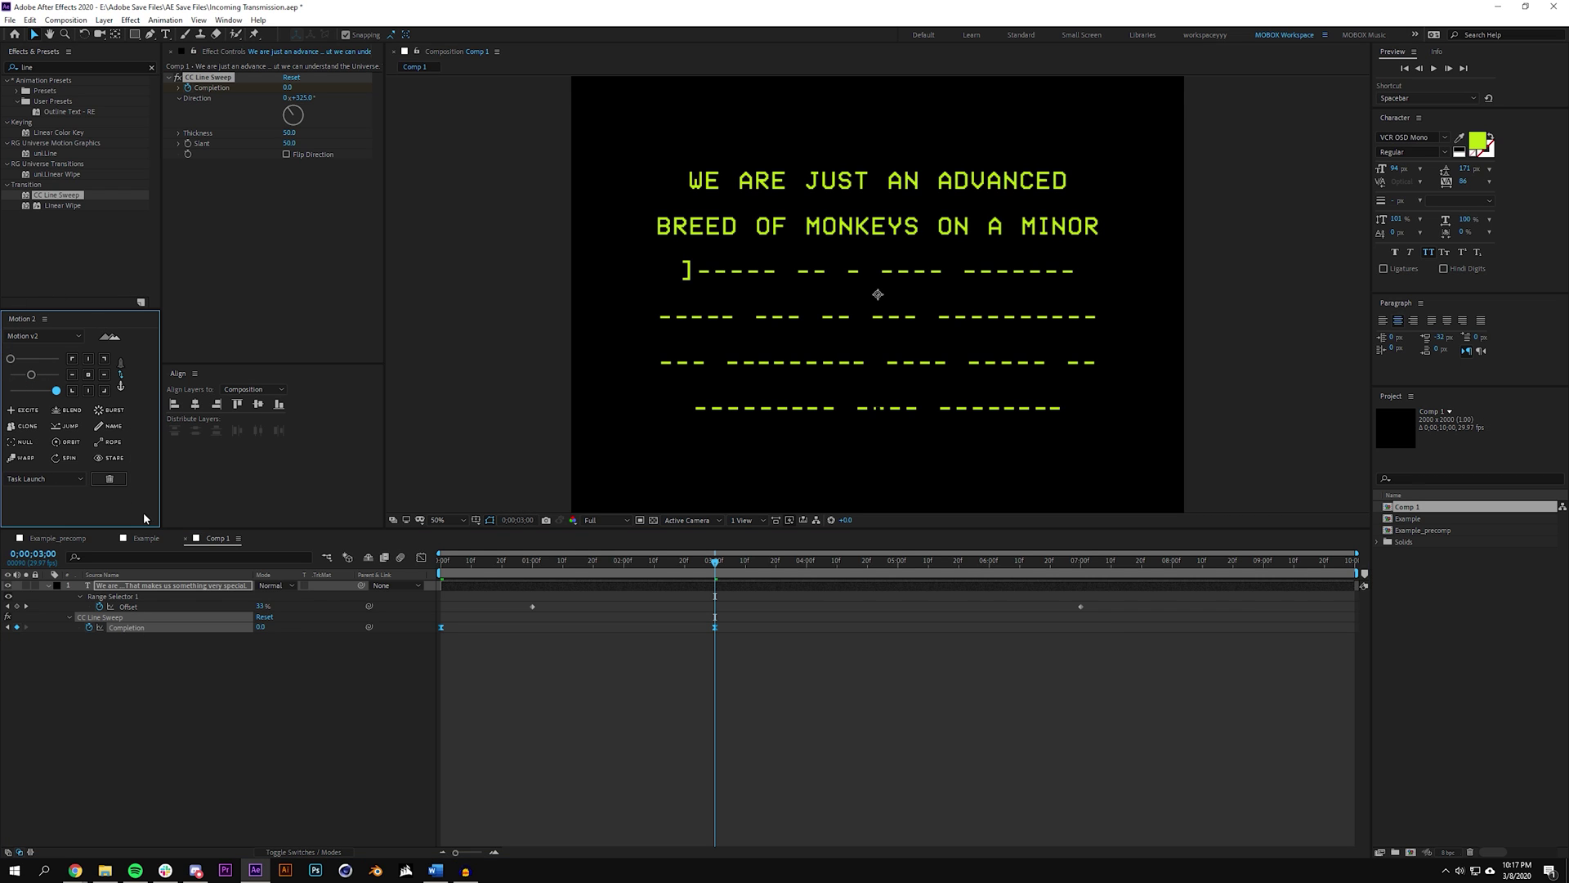
pyautogui.click(421, 558)
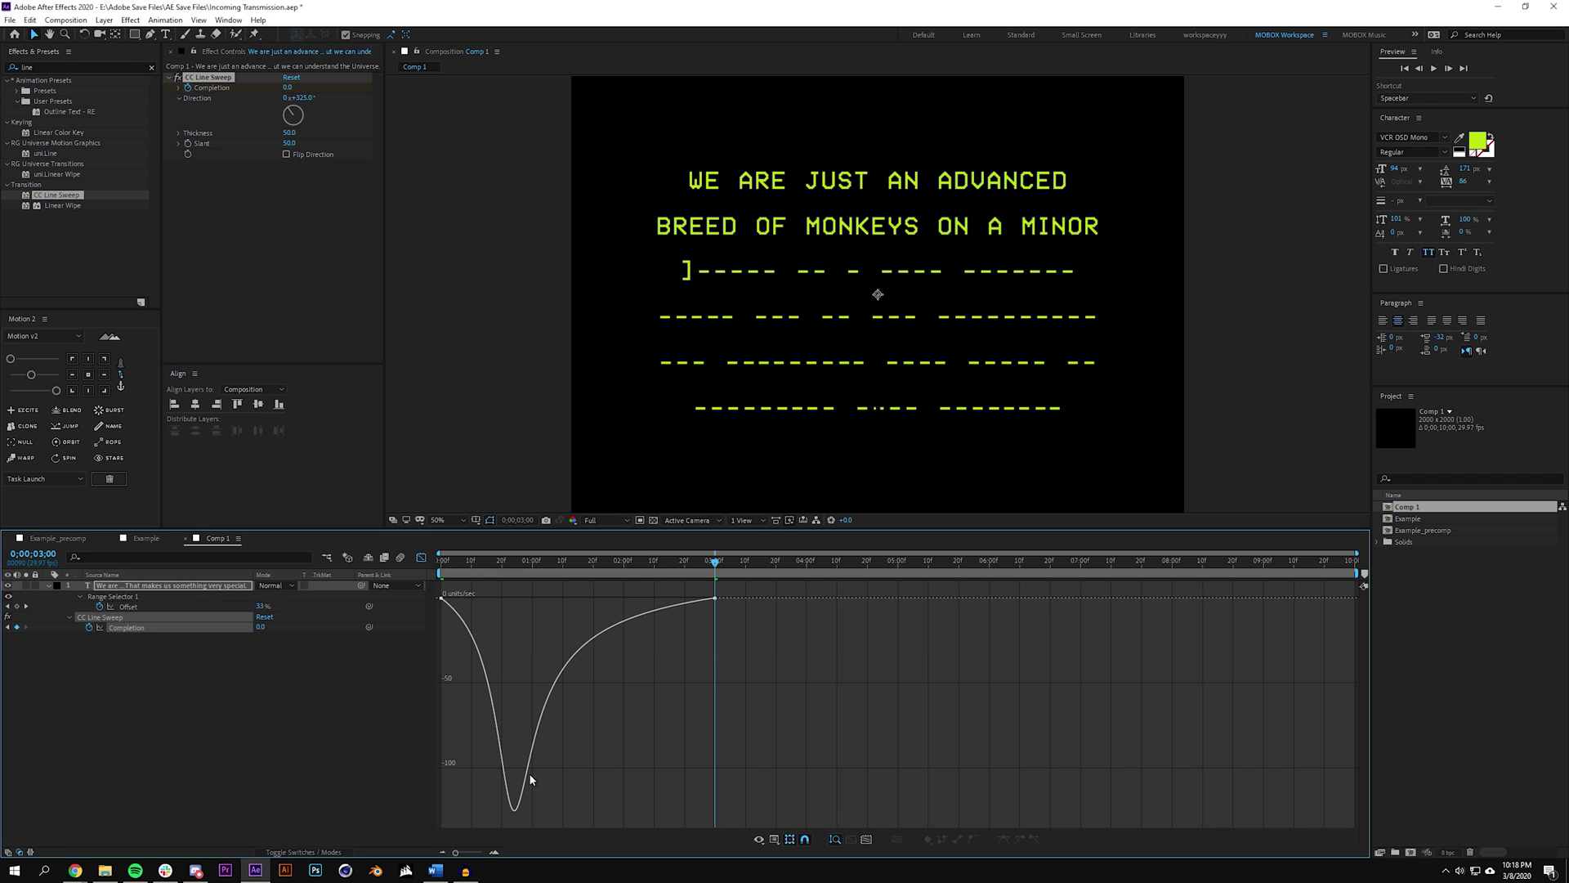
# - Preview the line sweep and text reveal from the start, closing the graph and enlarging the composition view
pyautogui.moveTo(664, 560); pyautogui.dragTo(332, 588)
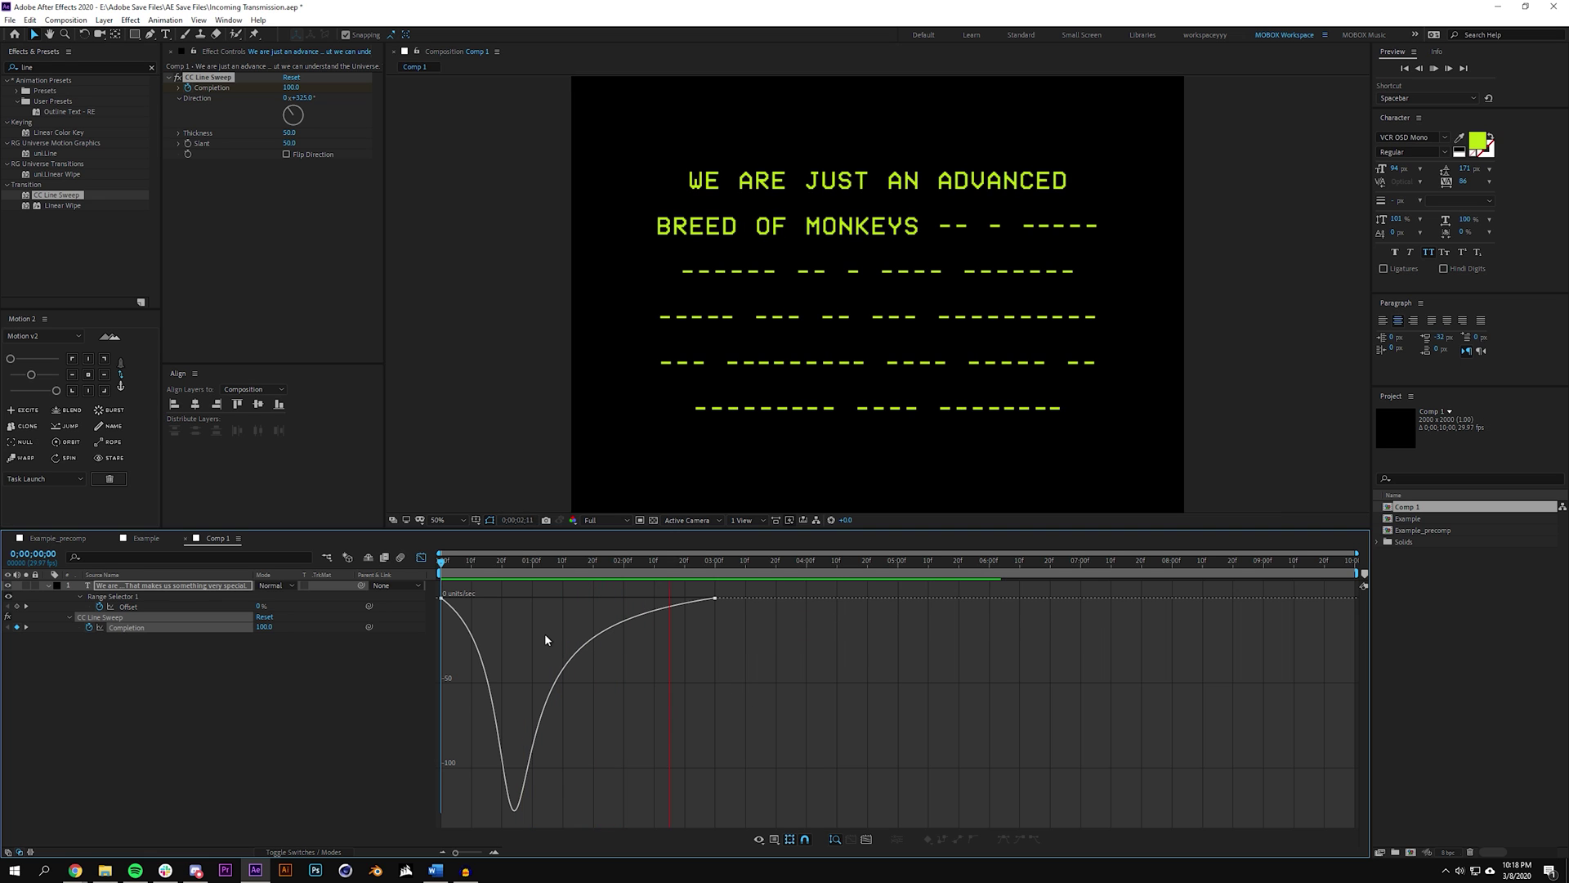
pyautogui.click(421, 558)
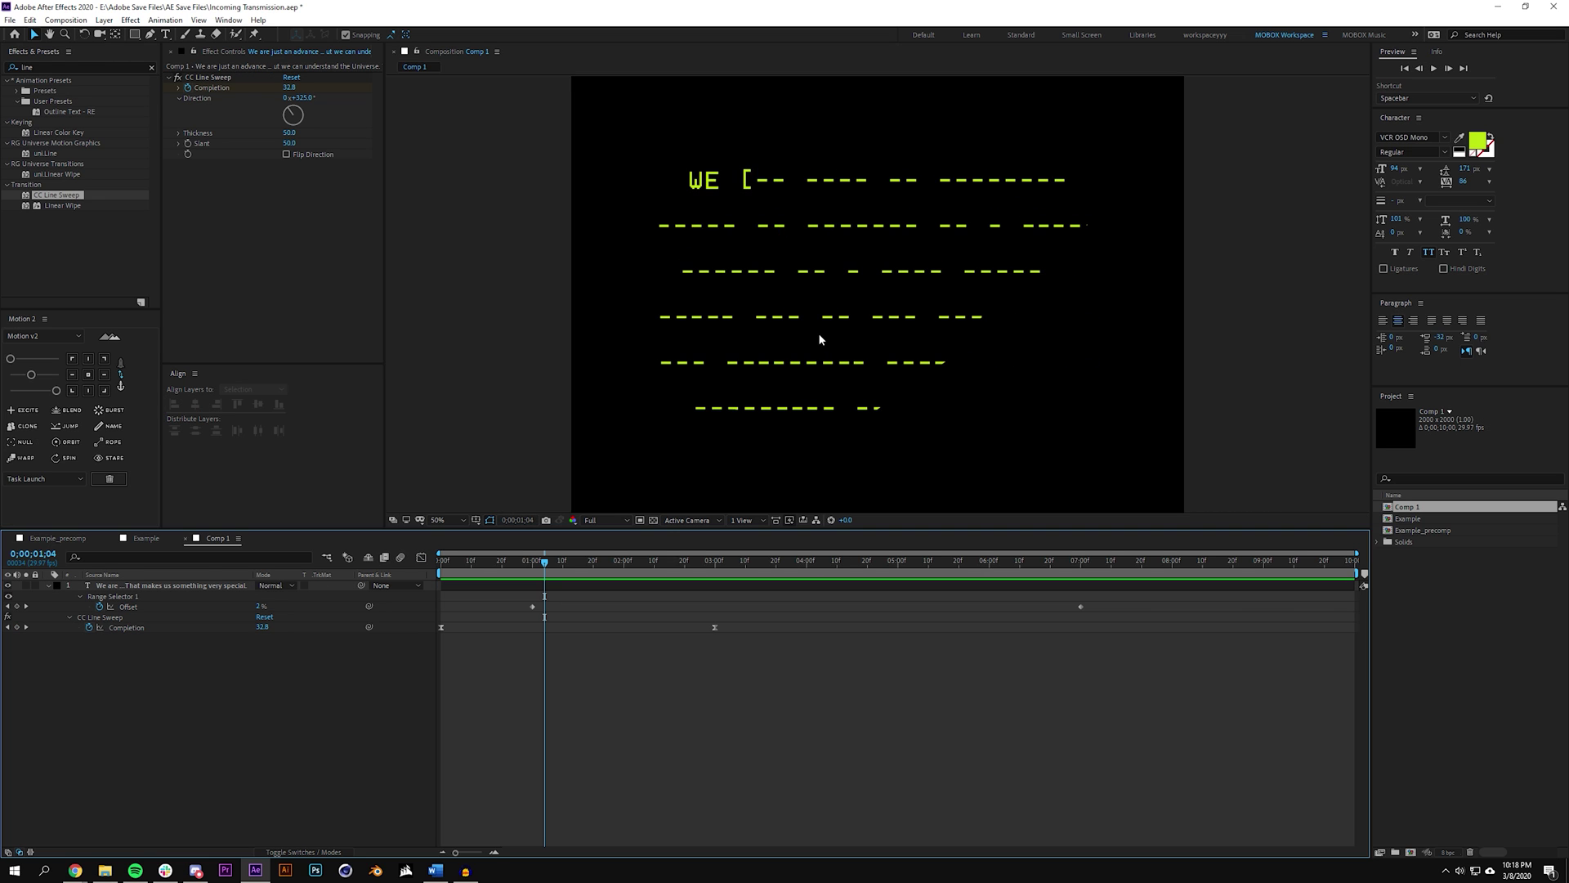
pyautogui.scroll(-2, 817, 333)
pyautogui.press('space')
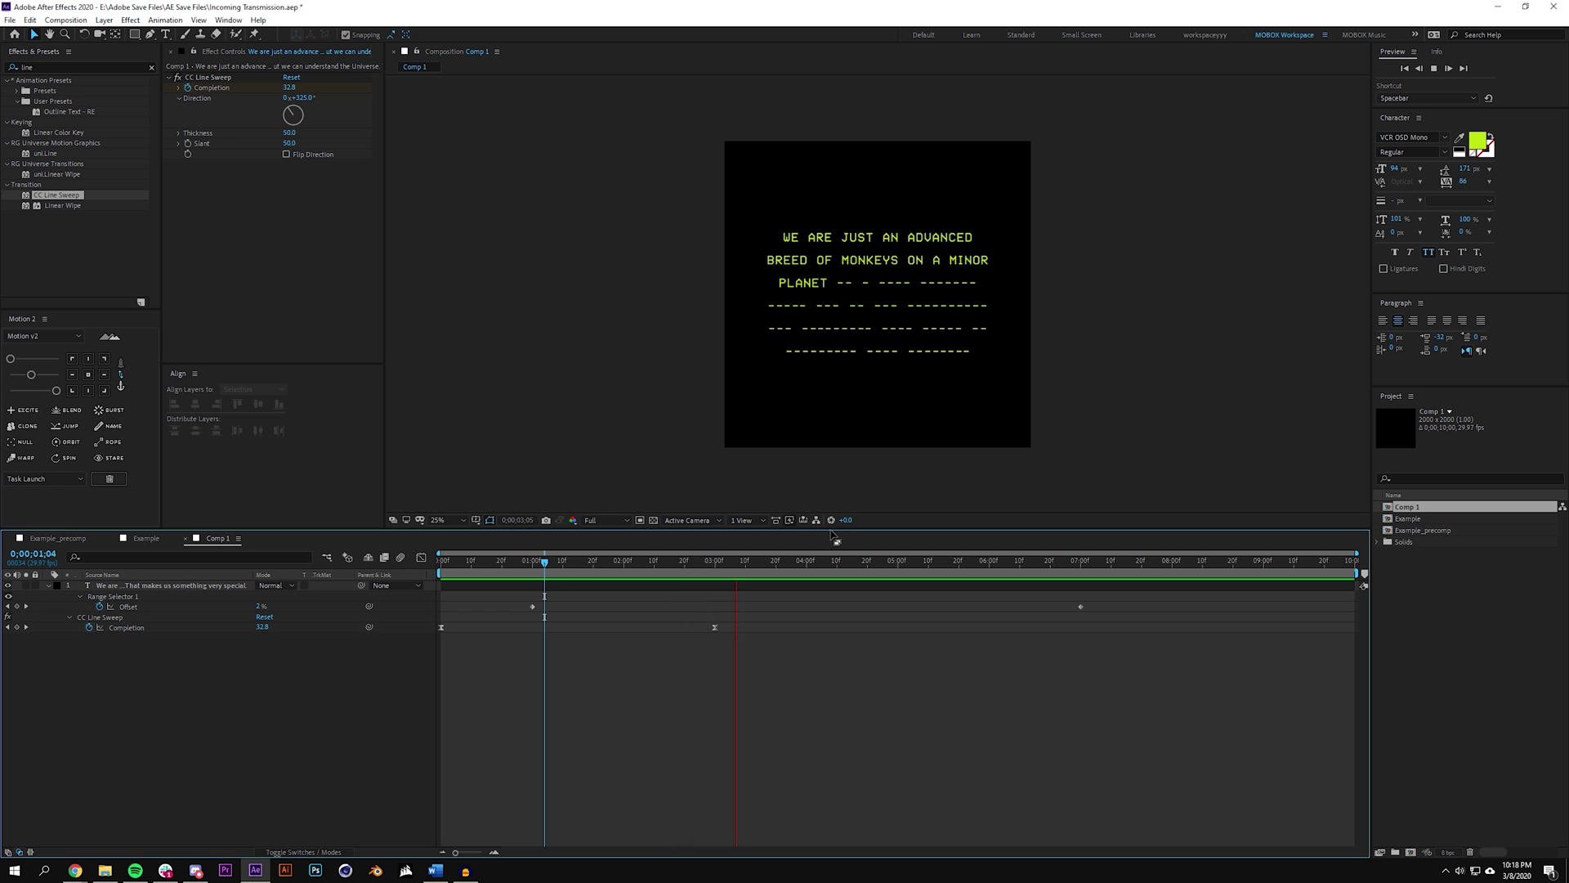
pyautogui.moveTo(832, 531); pyautogui.dragTo(832, 594)
pyautogui.scroll(2, 915, 390)
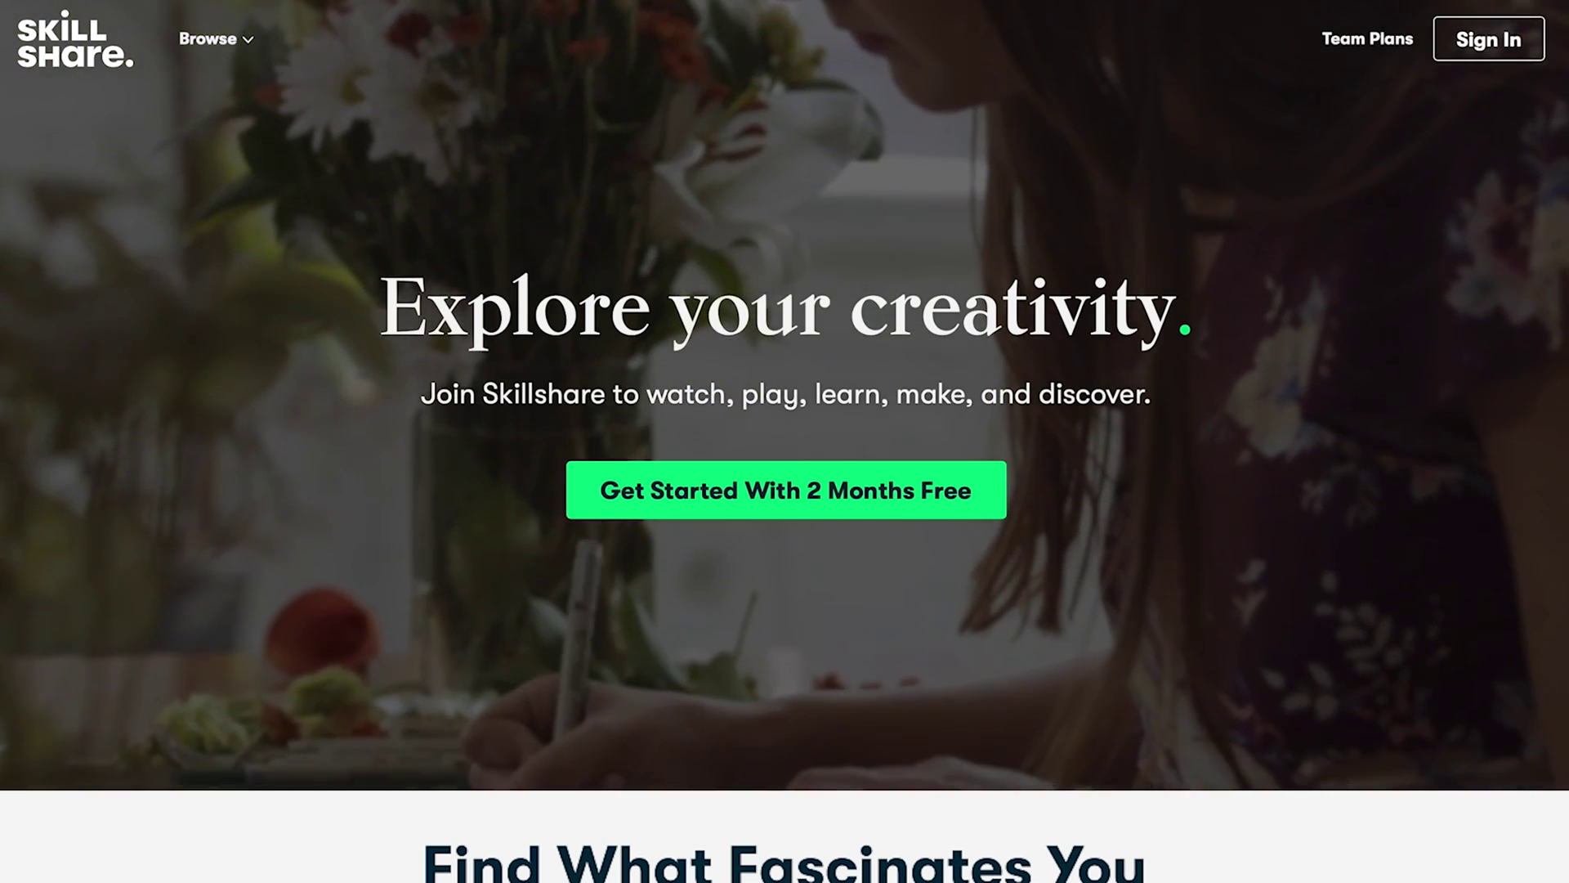
# - On the Skillshare website, open the Botanical Illustration class and look through its lessons, description and student projects
pyautogui.scroll(-3, 785, 441)
pyautogui.scroll(-6, 784, 441)
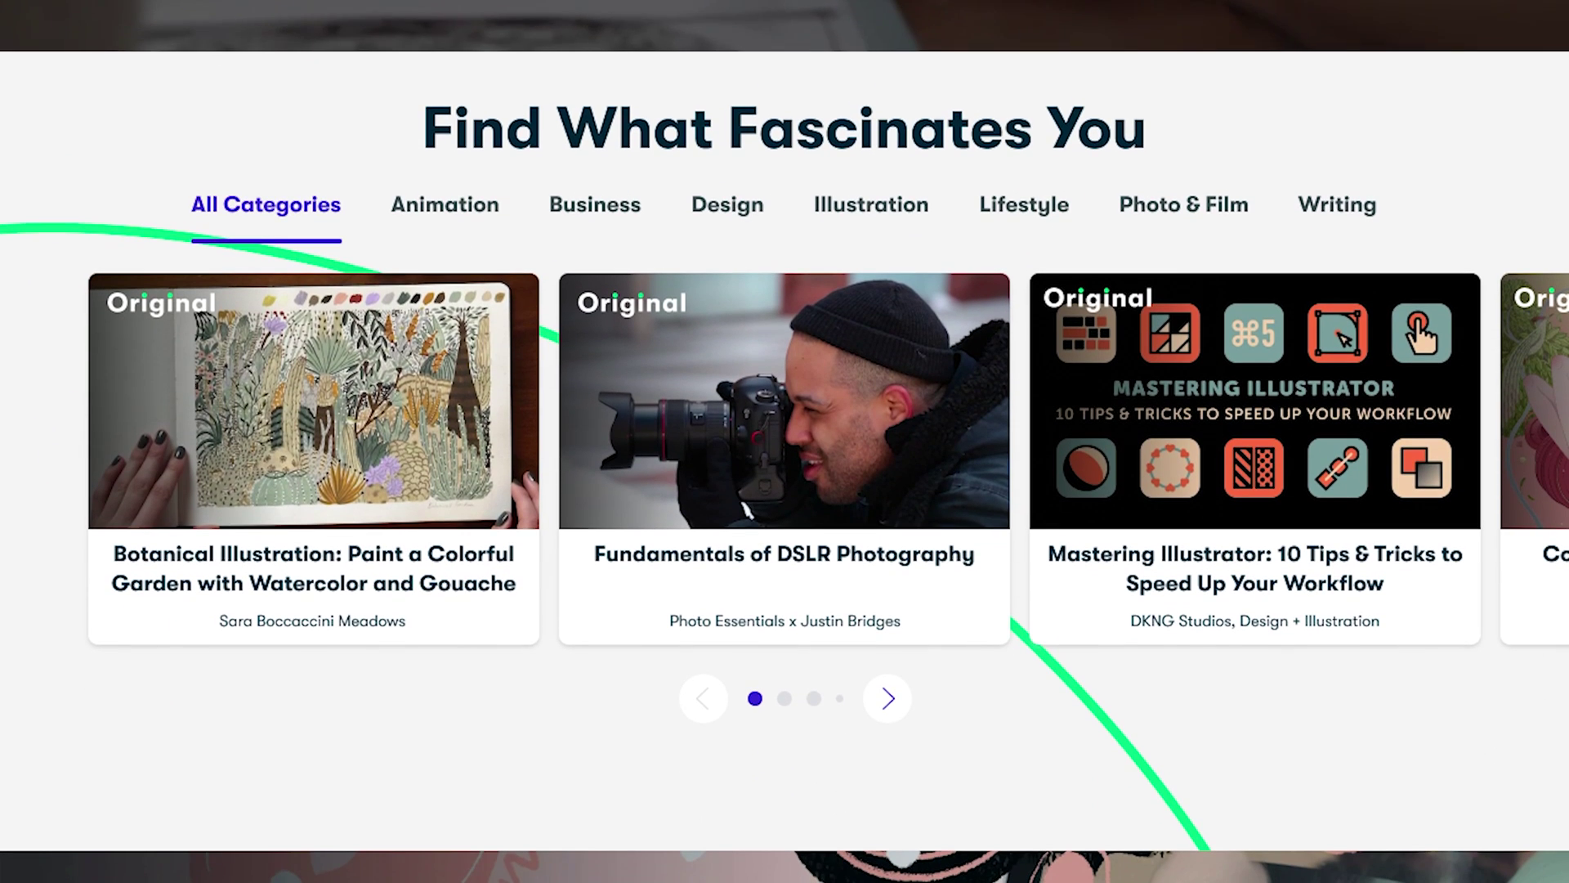
pyautogui.moveTo(389, 466)
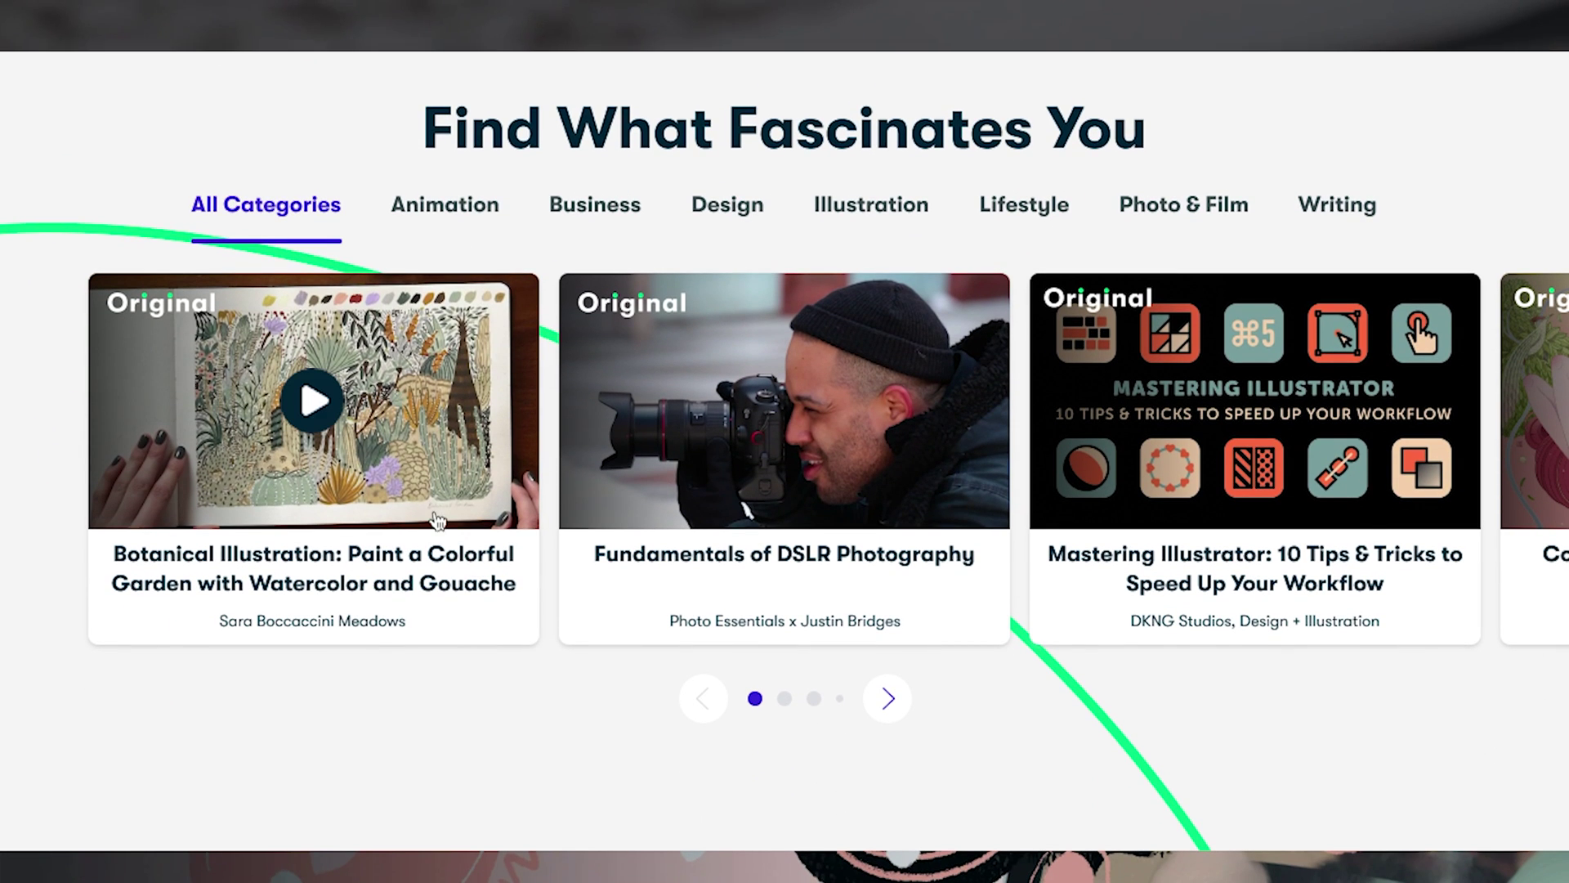
pyautogui.click(367, 434)
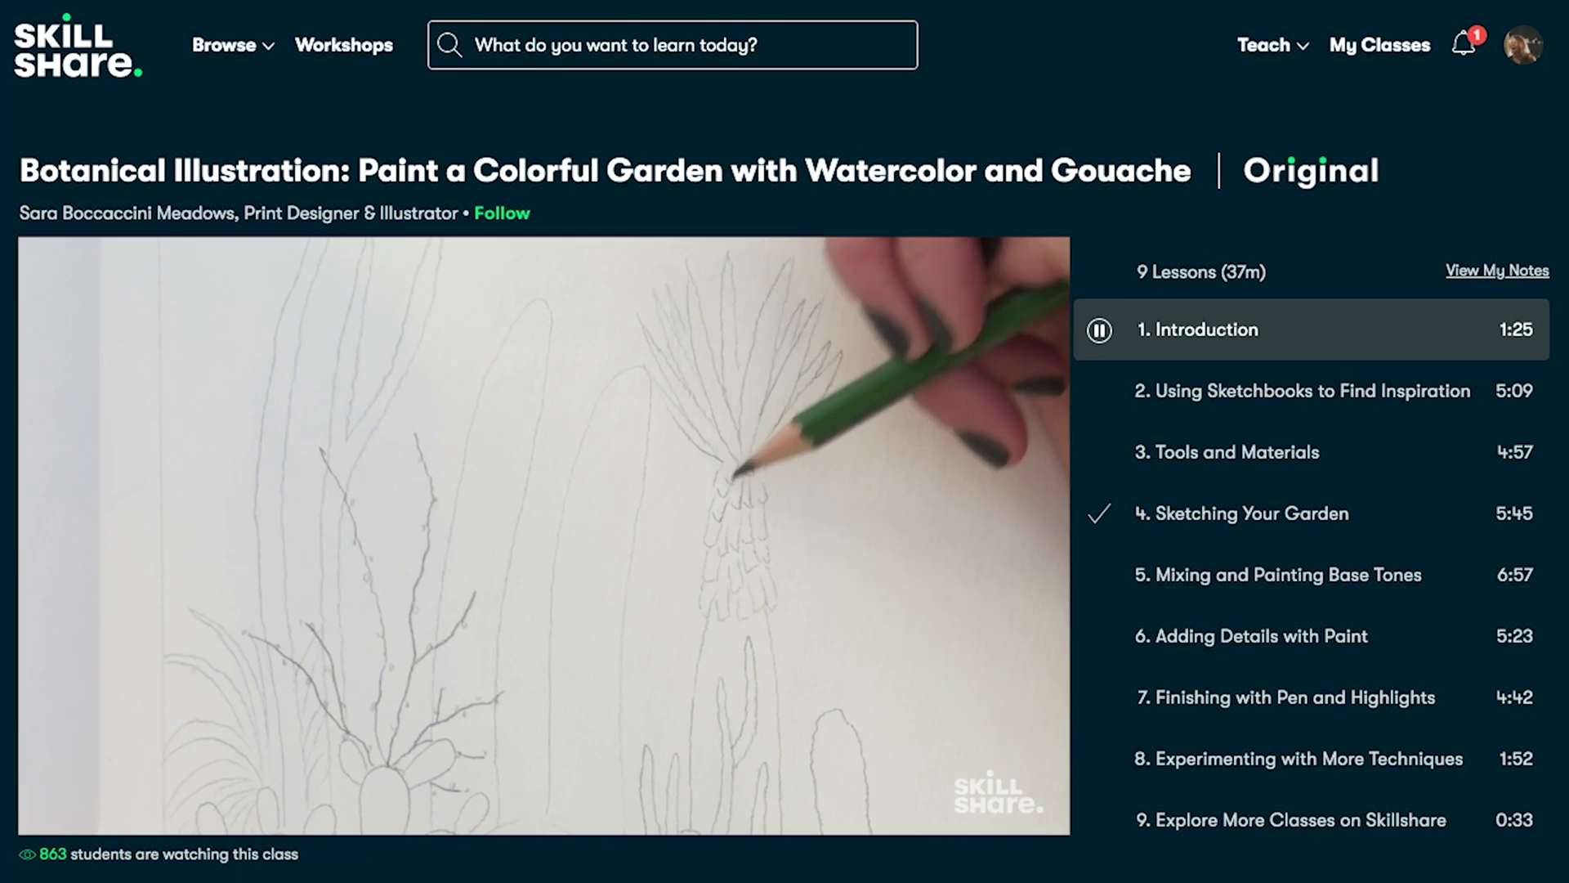
pyautogui.scroll(-5, 785, 441)
pyautogui.scroll(-5, 785, 441)
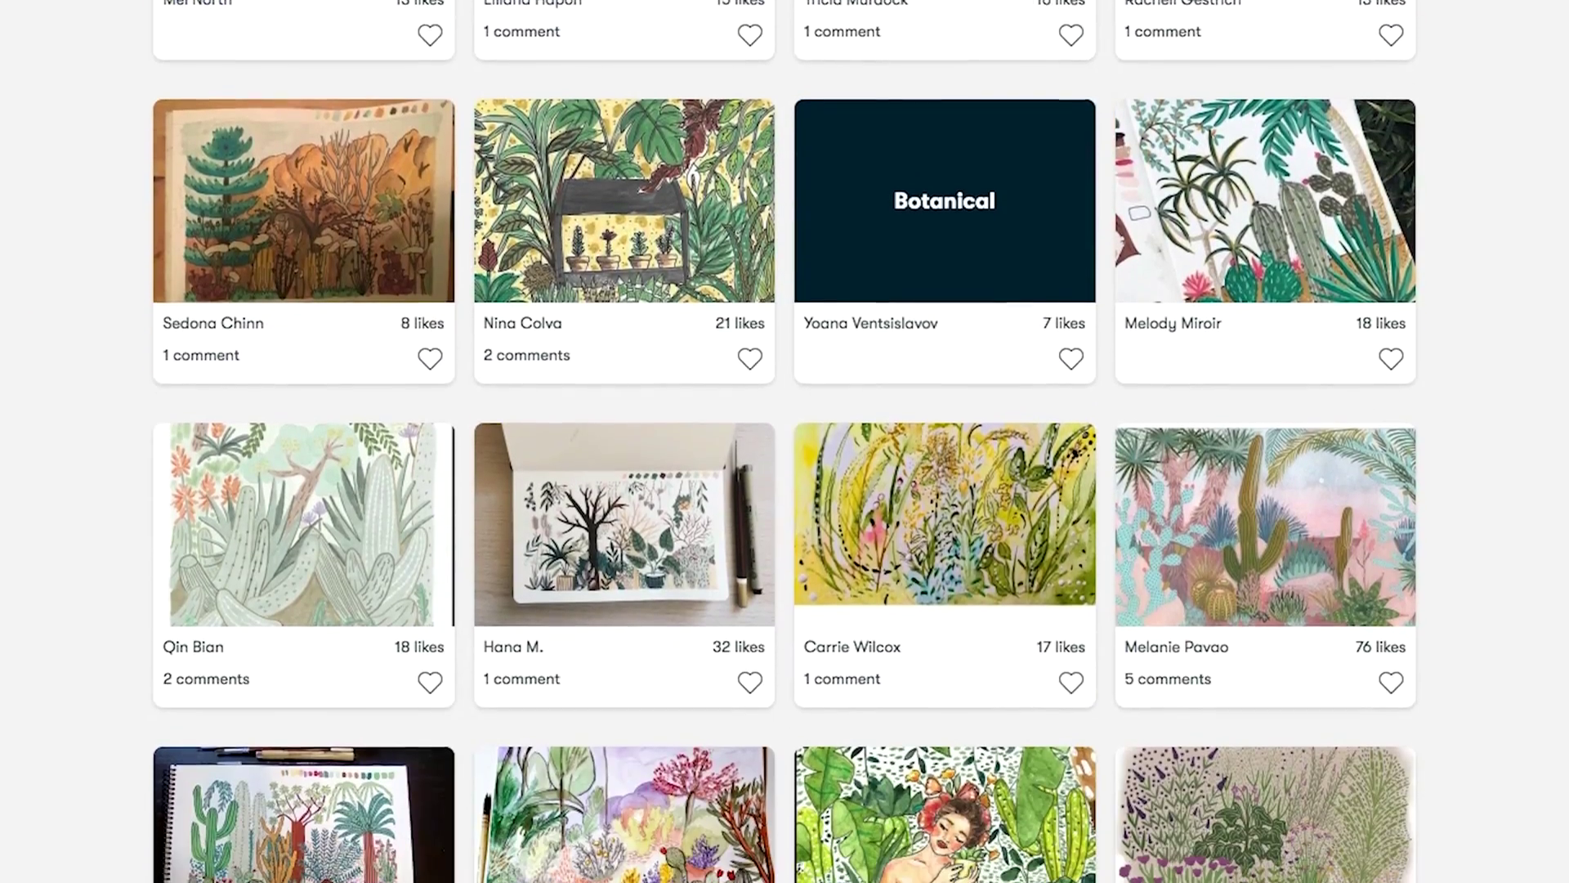
pyautogui.scroll(-2, 785, 441)
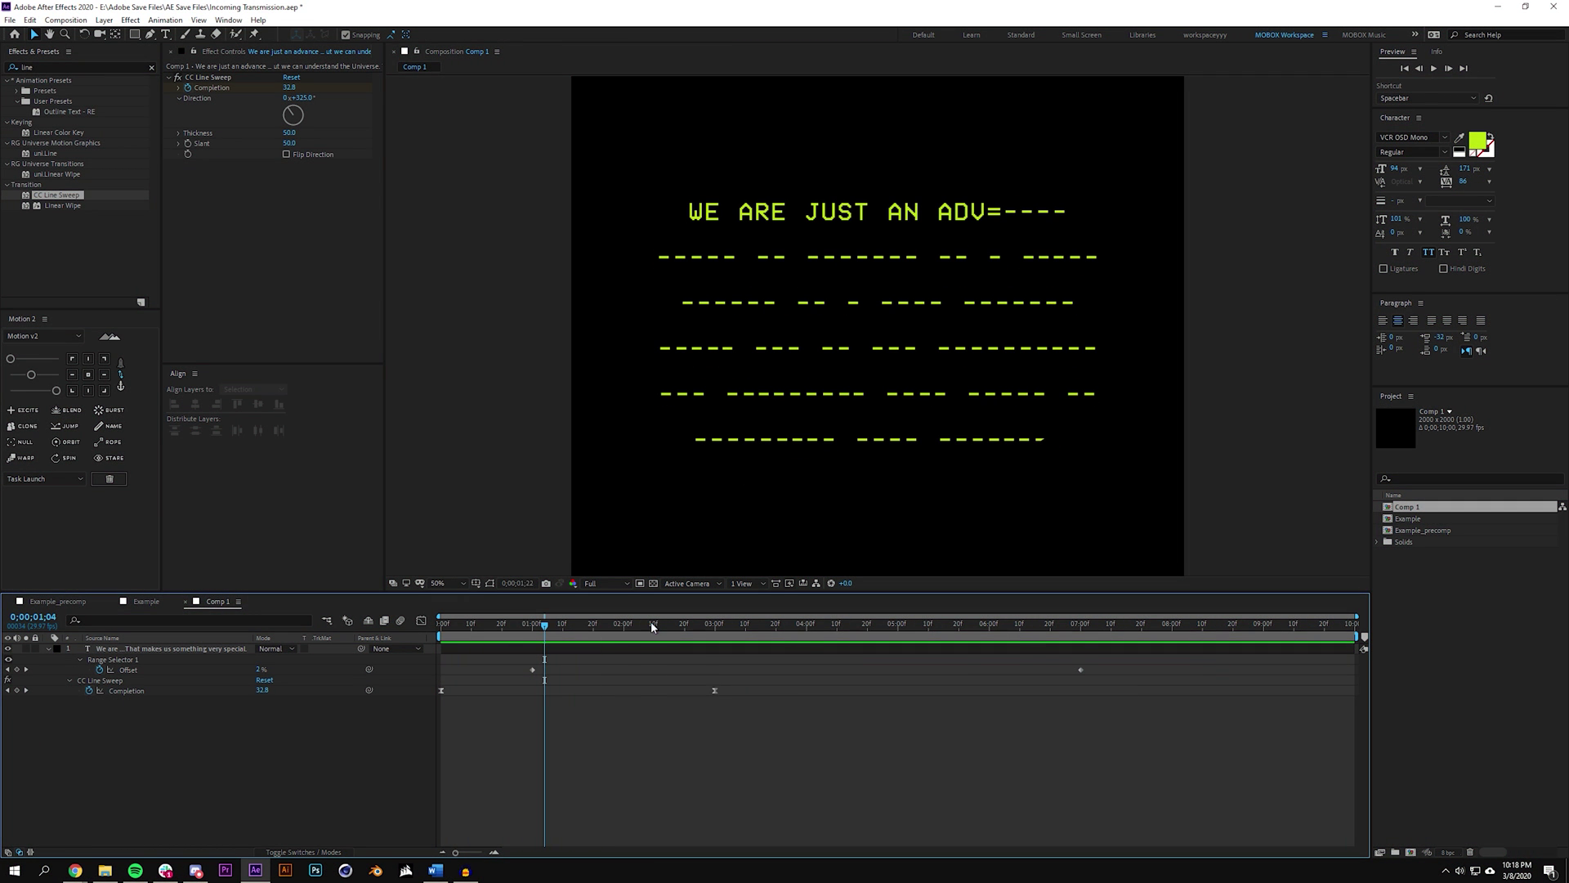
# - In After Effects, move to about 7:13, create a comp-sized black solid and place it below the text layer
pyautogui.moveTo(653, 625); pyautogui.dragTo(1121, 629)
pyautogui.scroll(-2, 1050, 428)
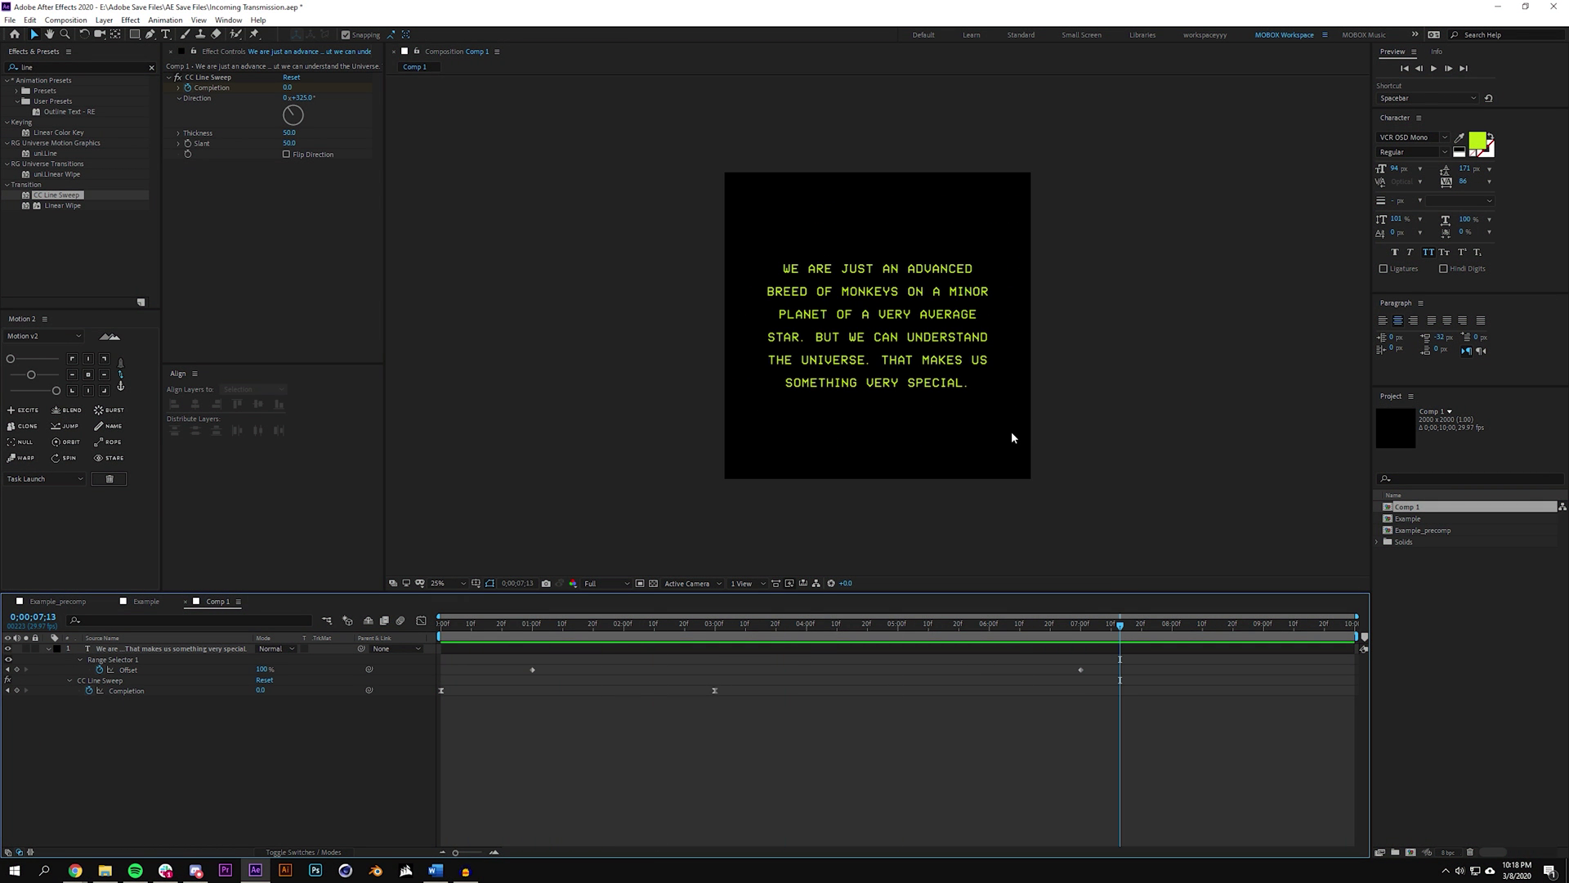
pyautogui.click(104, 20)
pyautogui.moveTo(163, 34)
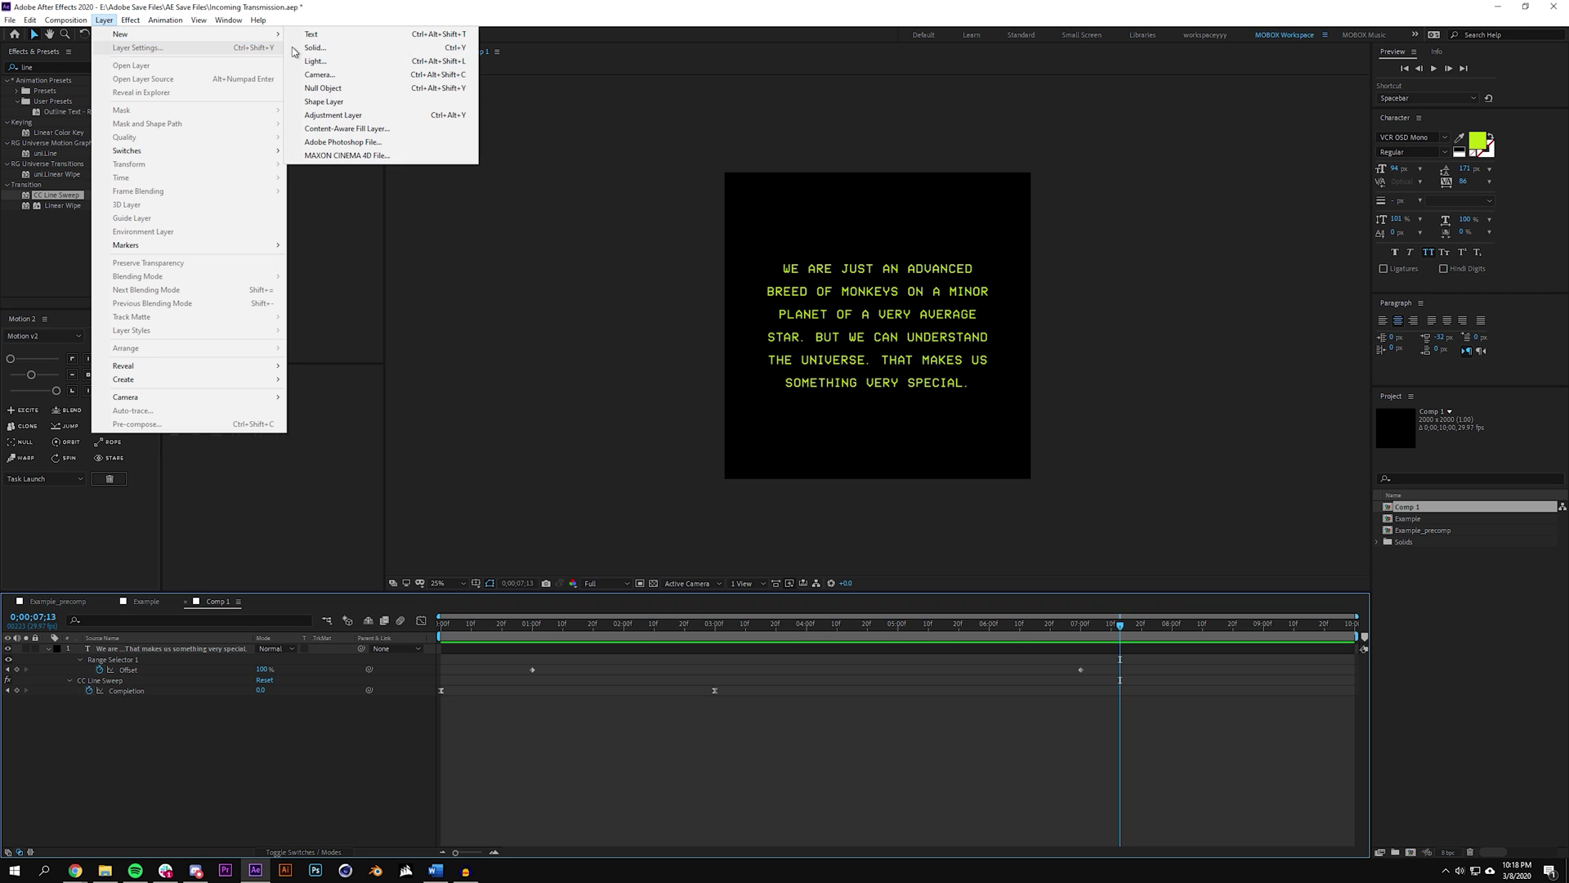
pyautogui.click(295, 49)
pyautogui.click(523, 387)
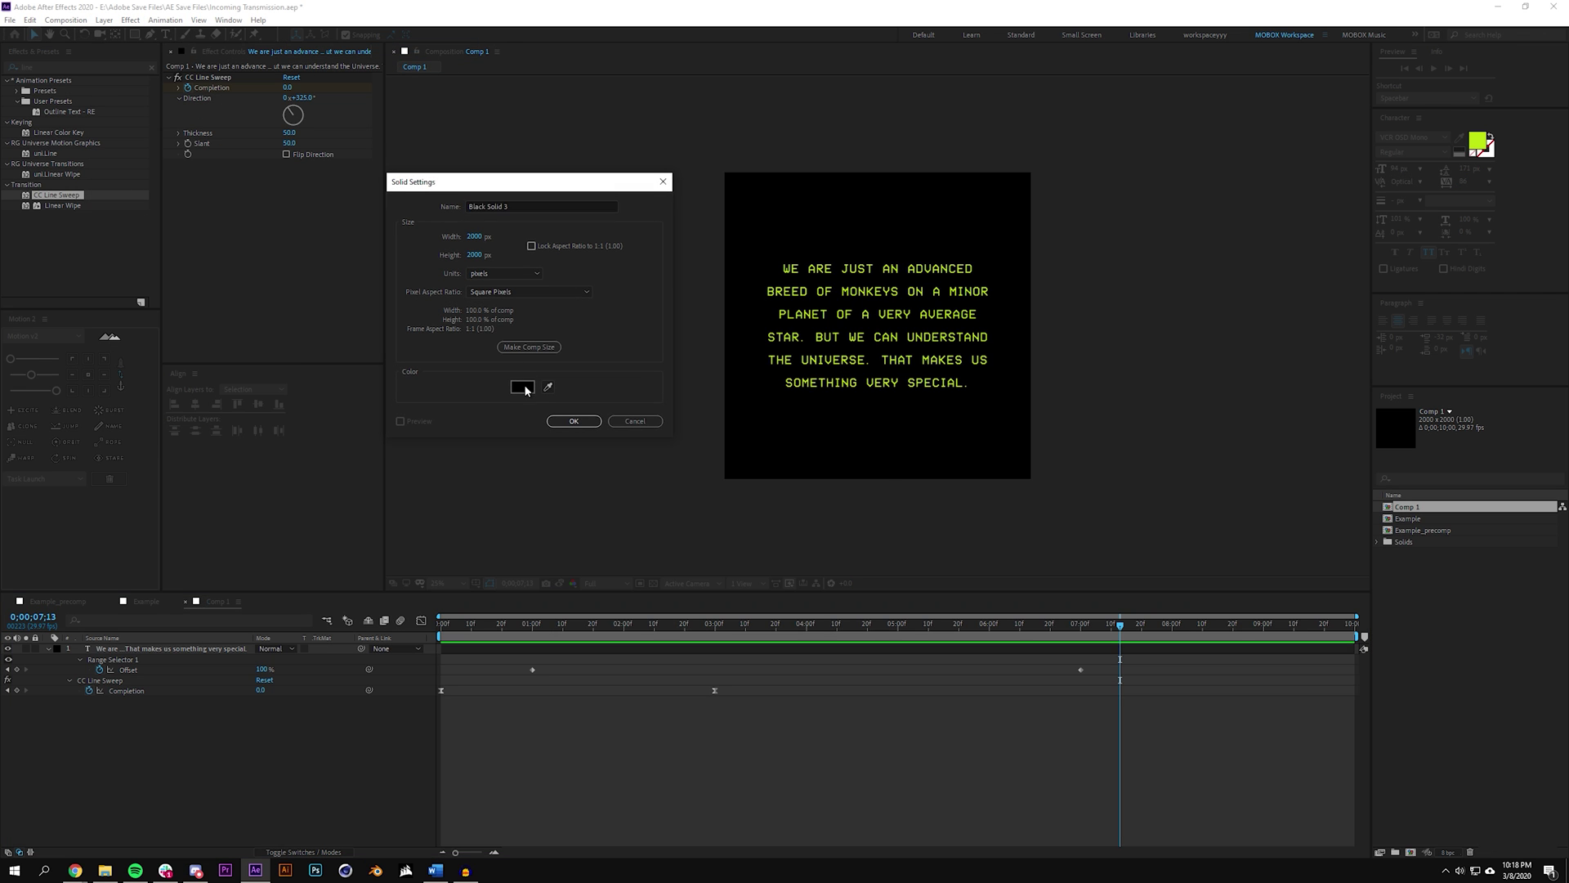
pyautogui.click(870, 364)
pyautogui.click(571, 420)
pyautogui.moveTo(121, 652); pyautogui.dragTo(136, 738)
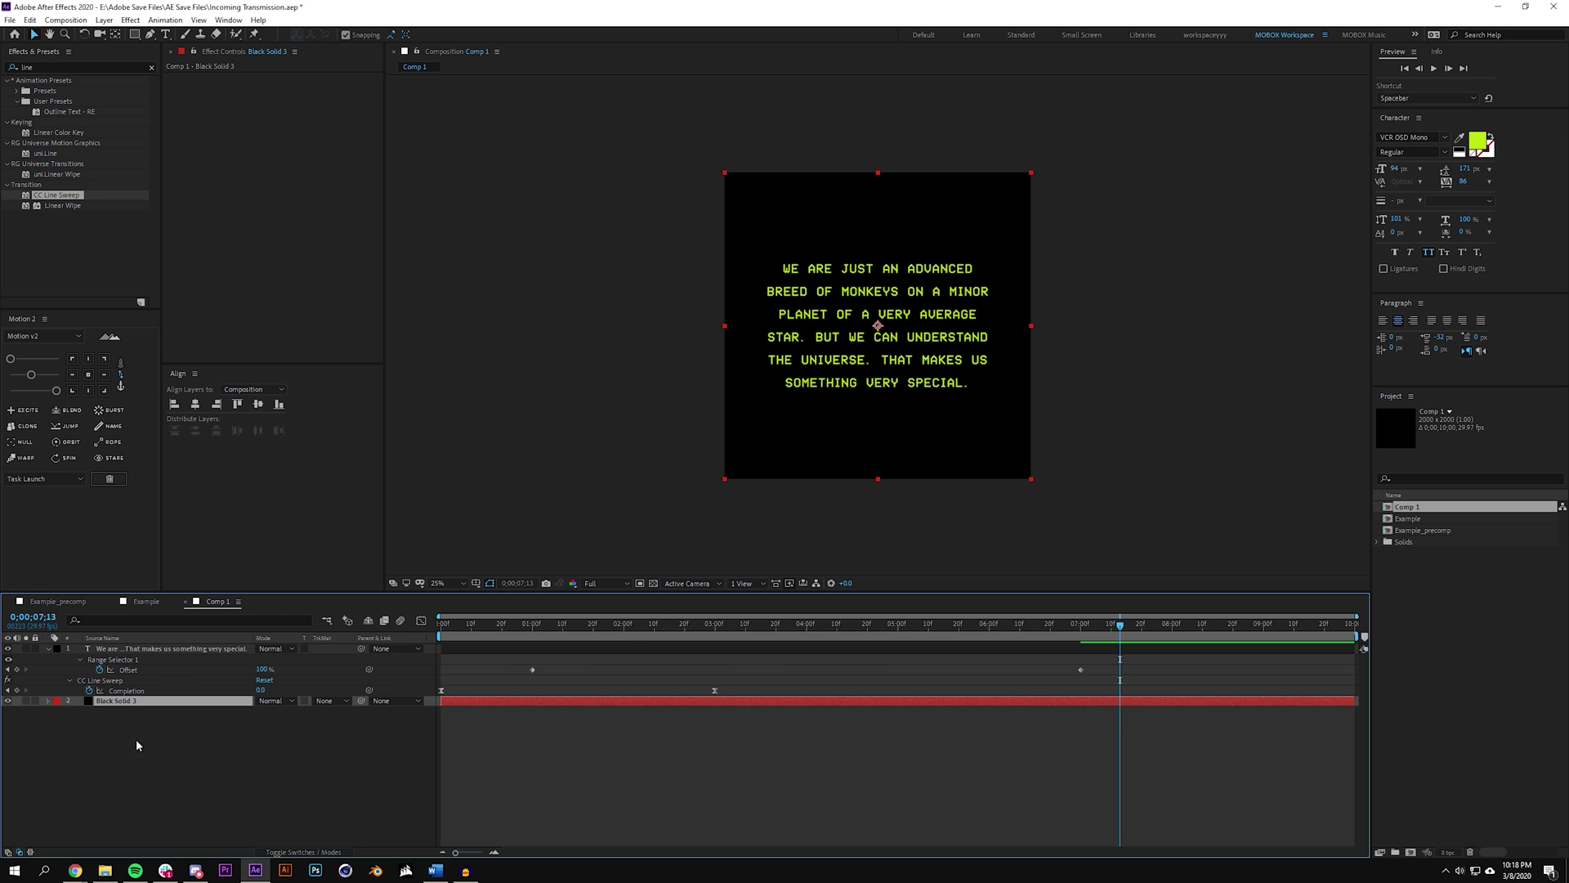
# - Add an adjustment layer above the quote text and collapse the text layer's properties
pyautogui.click(104, 20)
pyautogui.moveTo(164, 33)
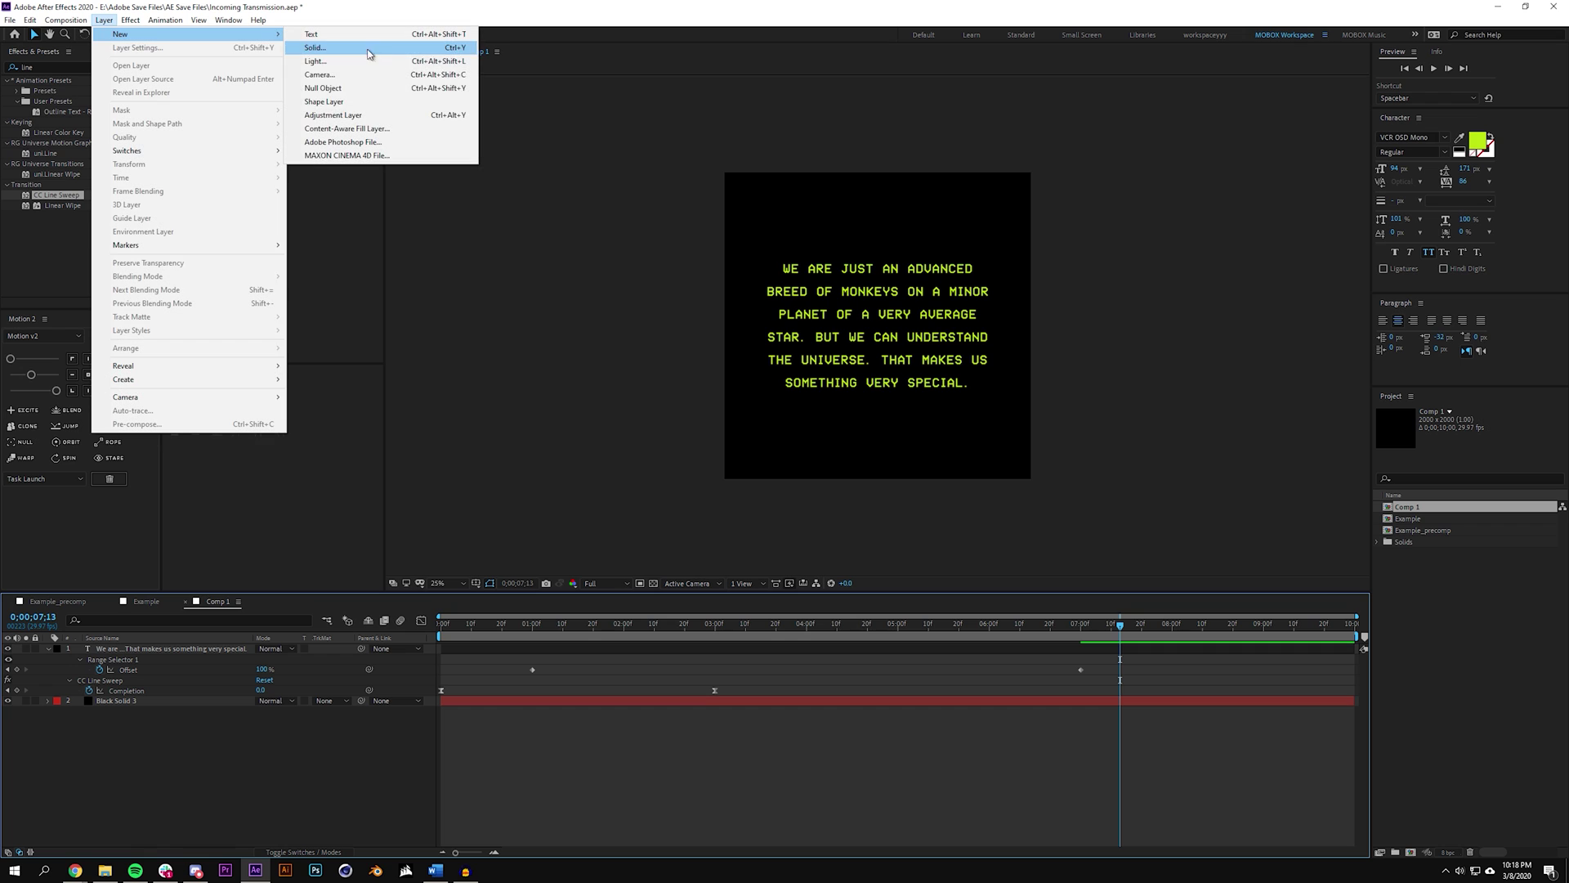
pyautogui.click(360, 117)
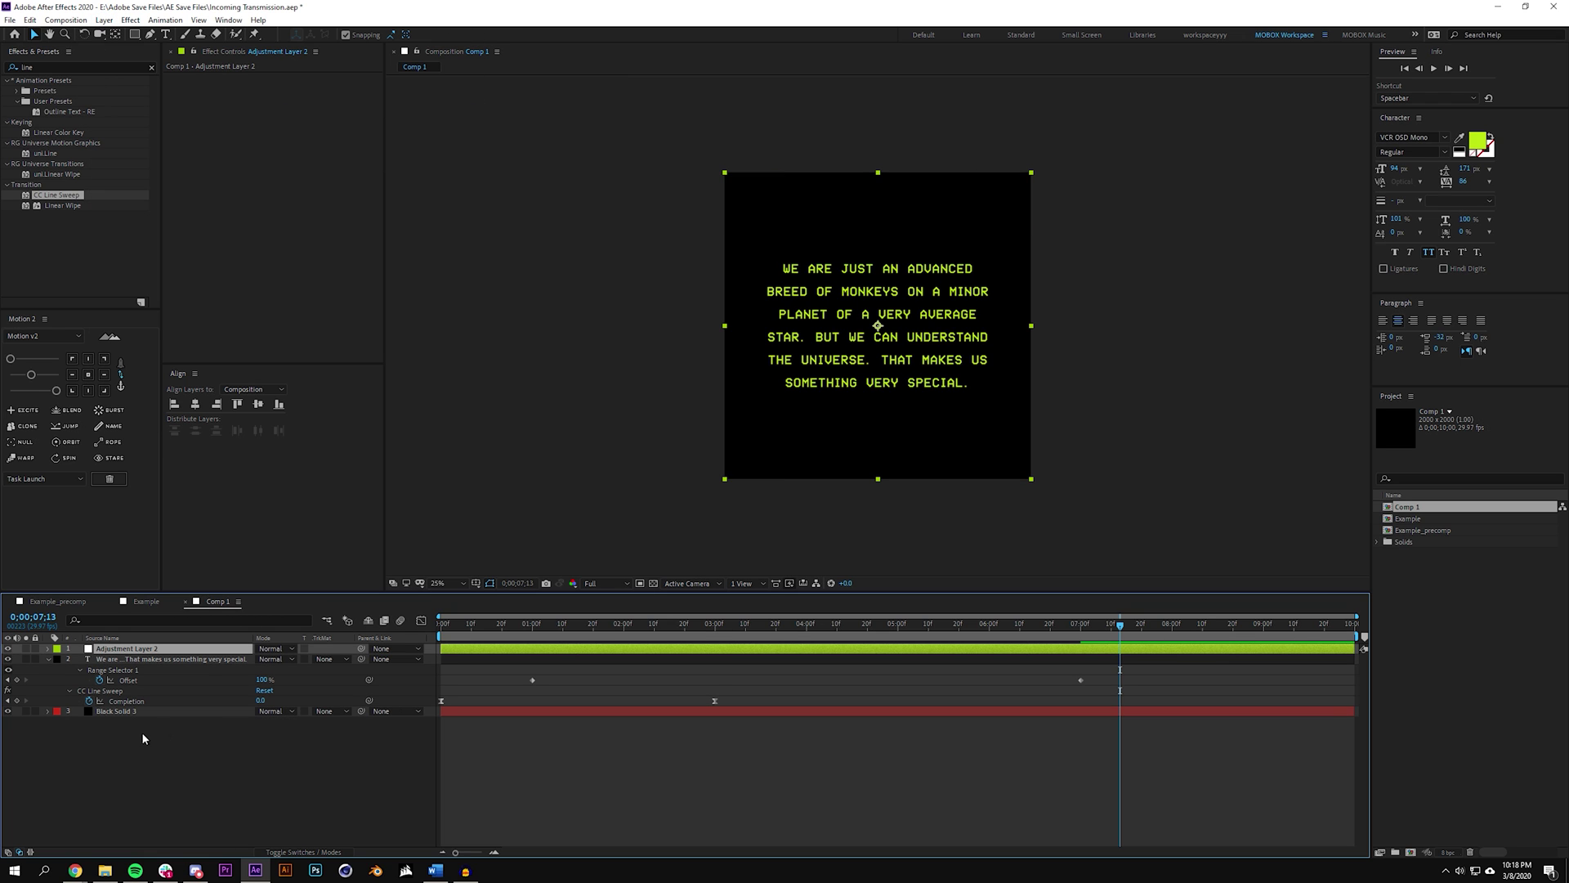
pyautogui.click(46, 659)
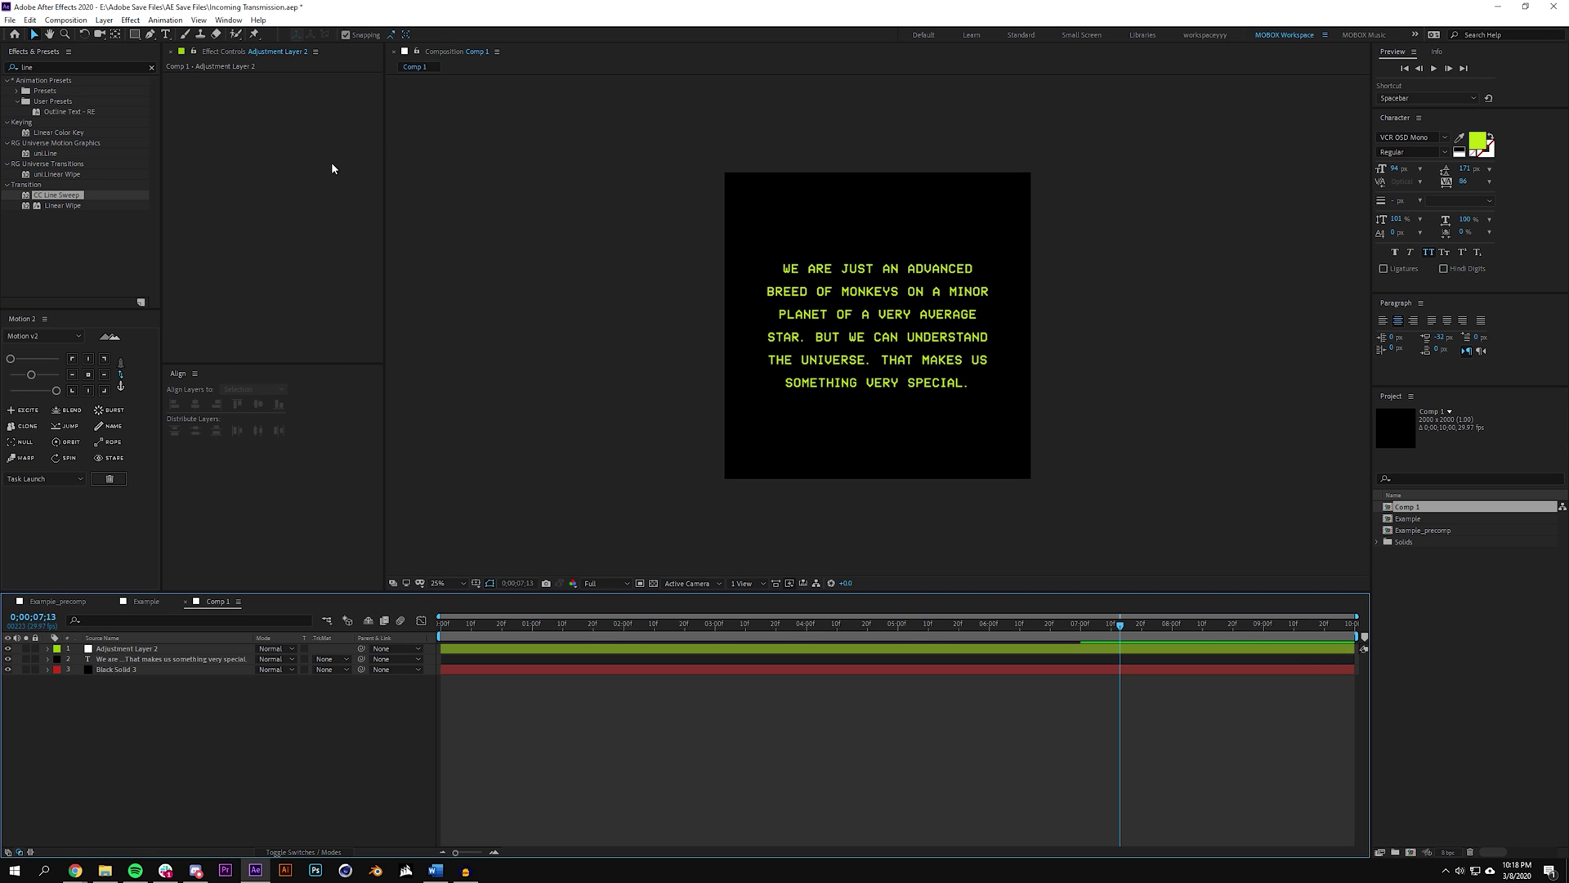
# - Search the effects for "ven" and apply the Venetian Blinds preset to the adjustment layer
pyautogui.press('.')
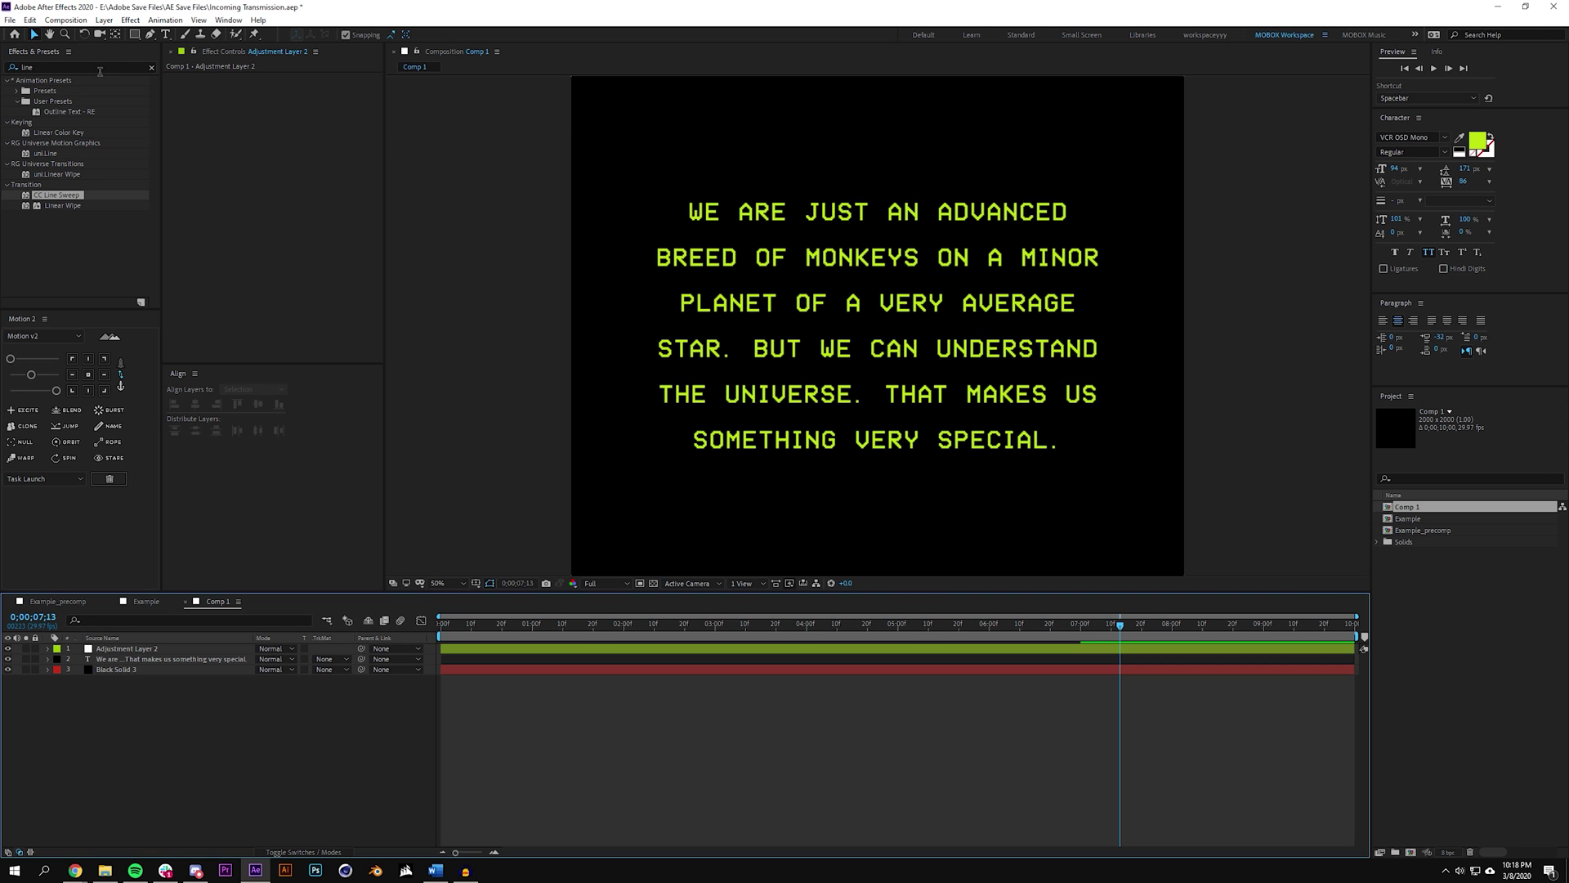
pyautogui.click(98, 68)
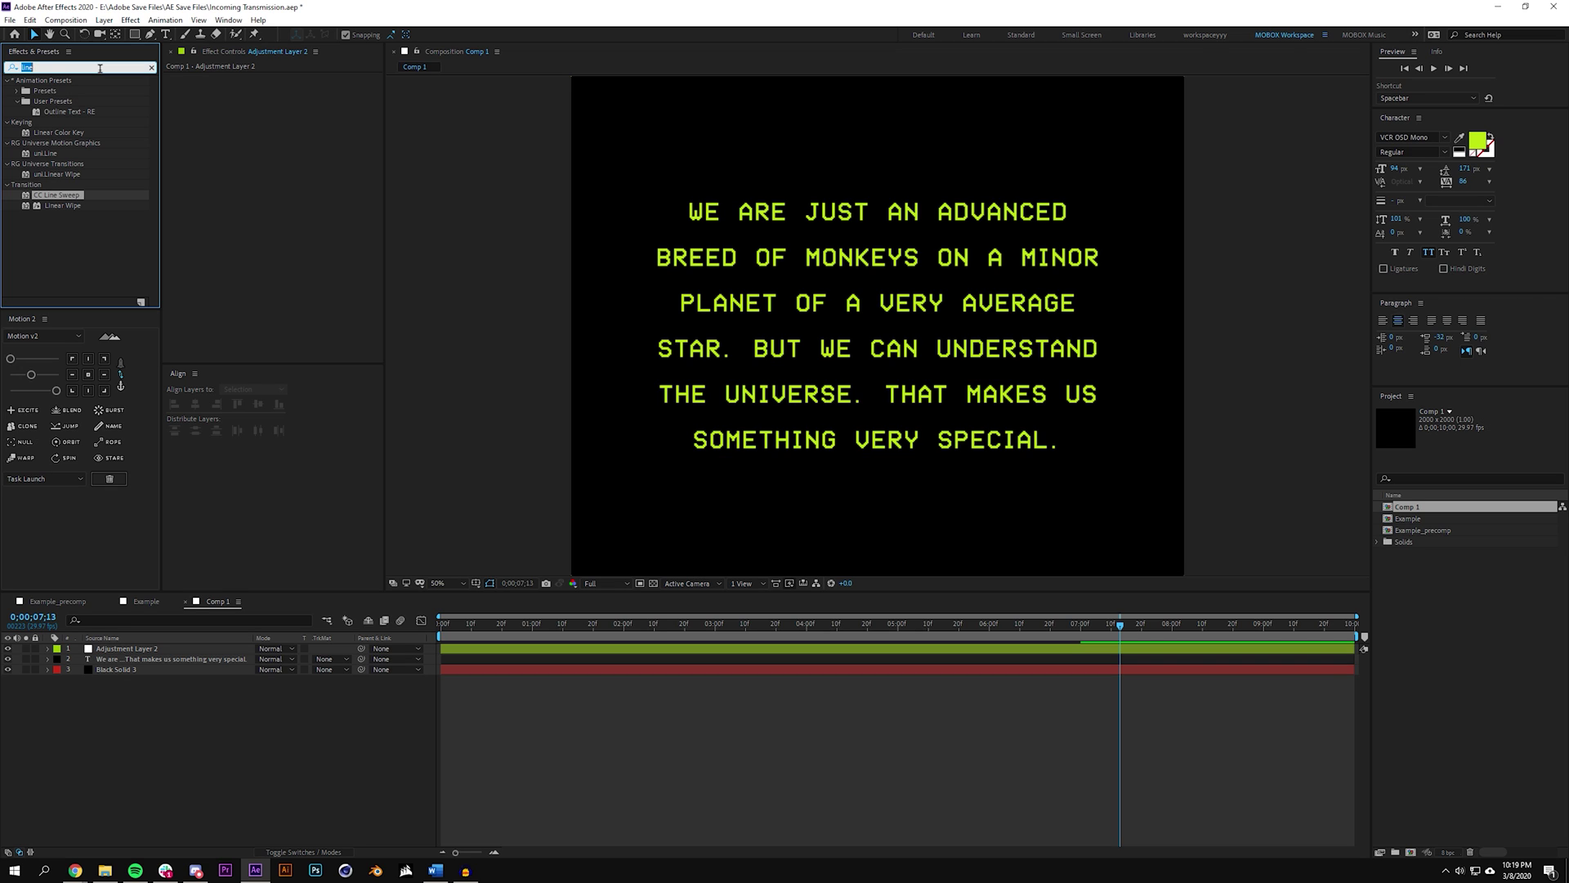
pyautogui.write('ven')
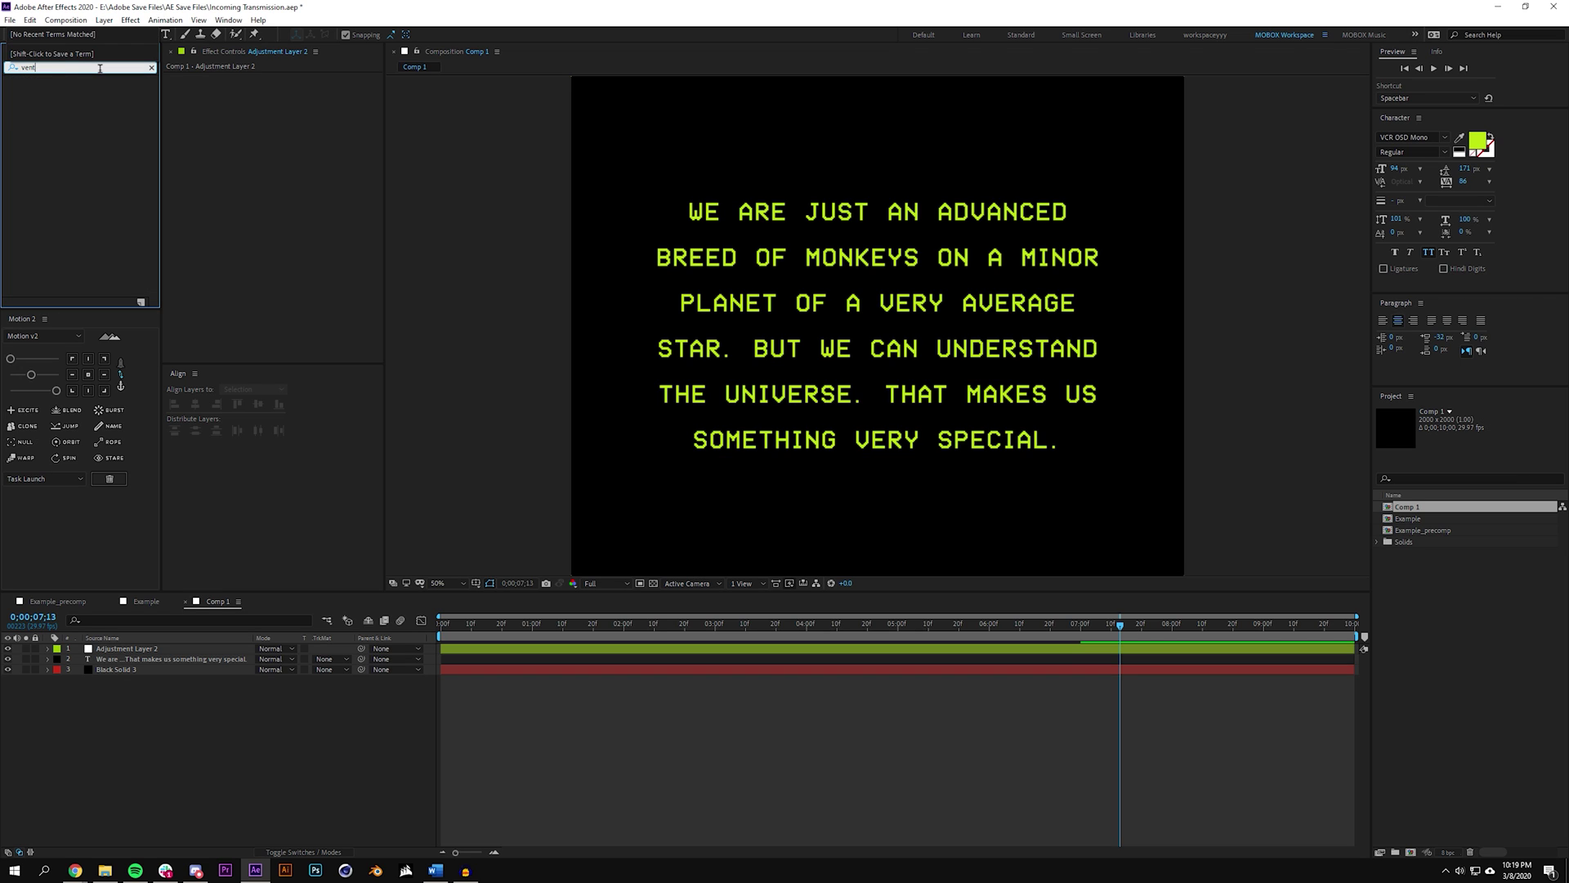
pyautogui.moveTo(74, 110); pyautogui.dragTo(169, 645)
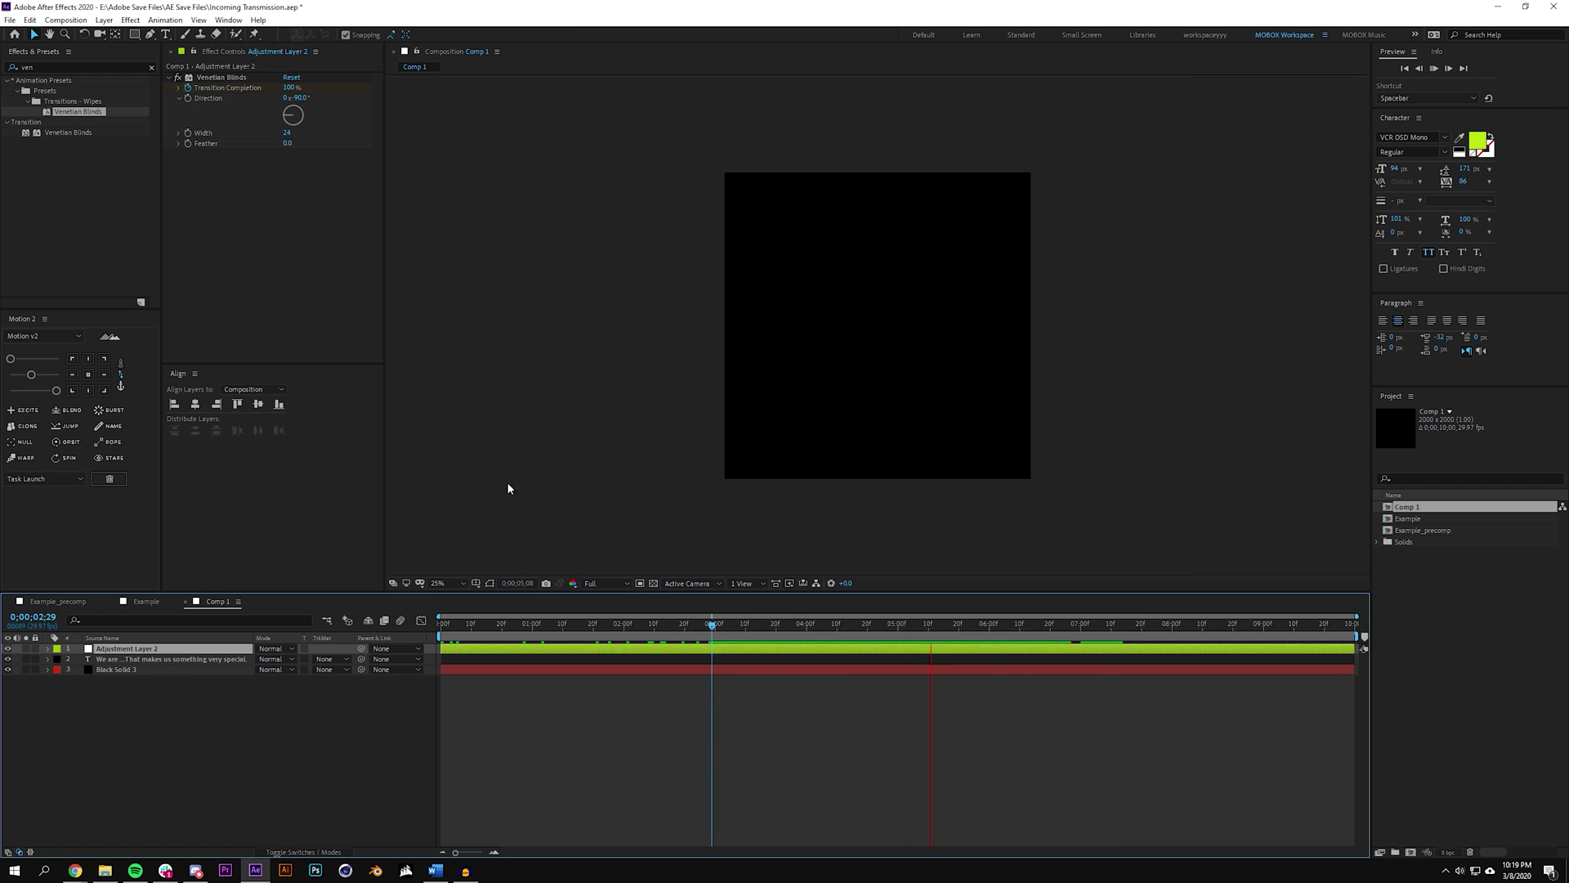
# - Set Venetian Blinds' Transition Completion to 12% without keyframes and adjust the Width of its lines
pyautogui.moveTo(290, 88); pyautogui.dragTo(253, 93)
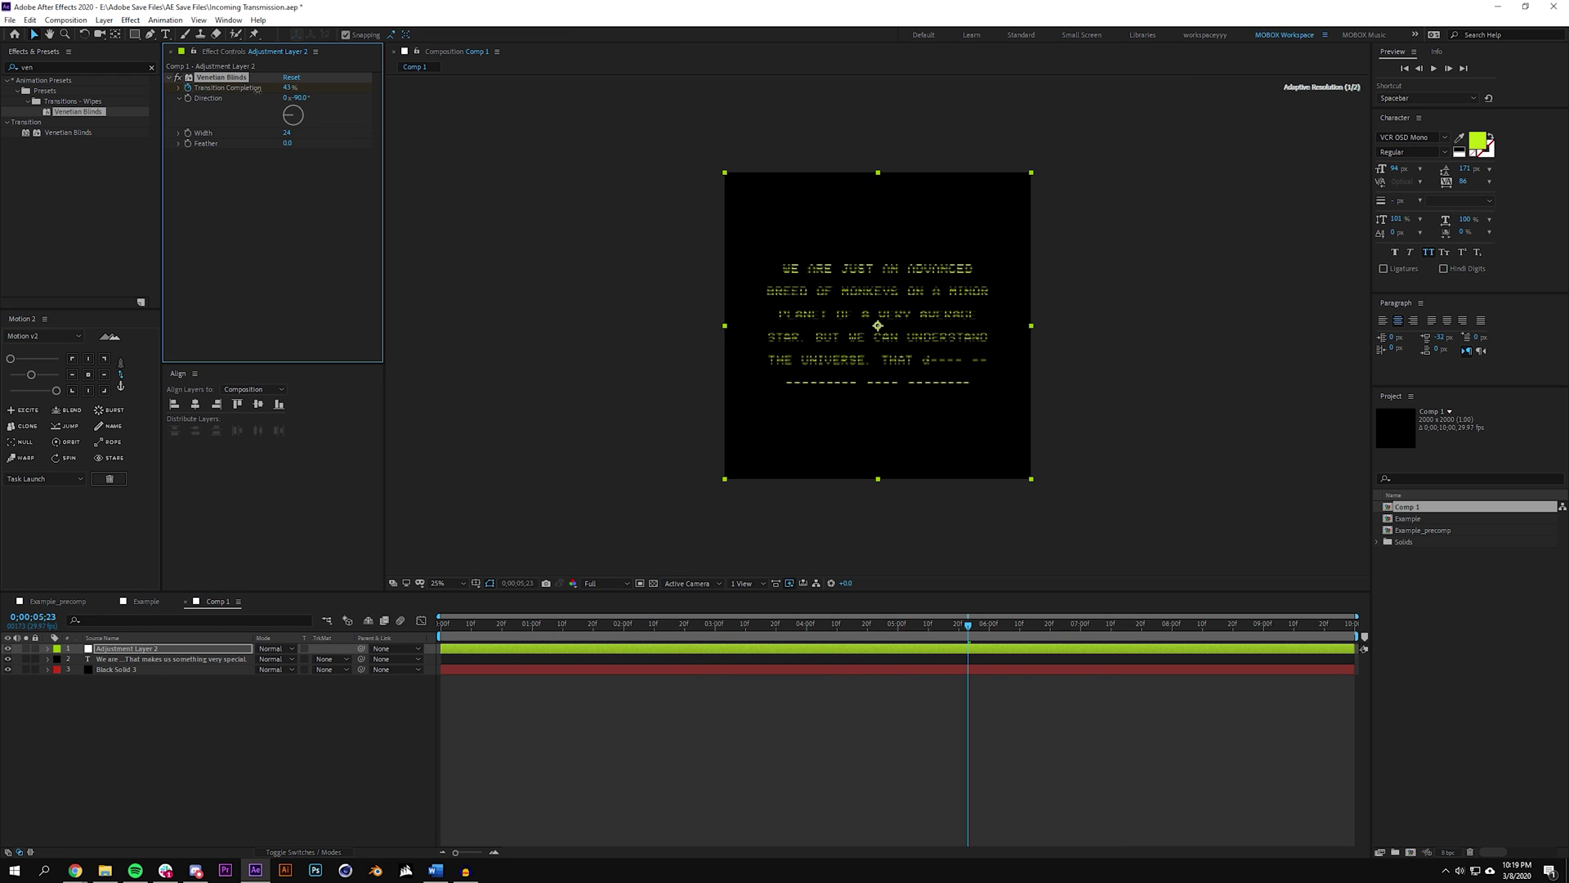
pyautogui.press('u')
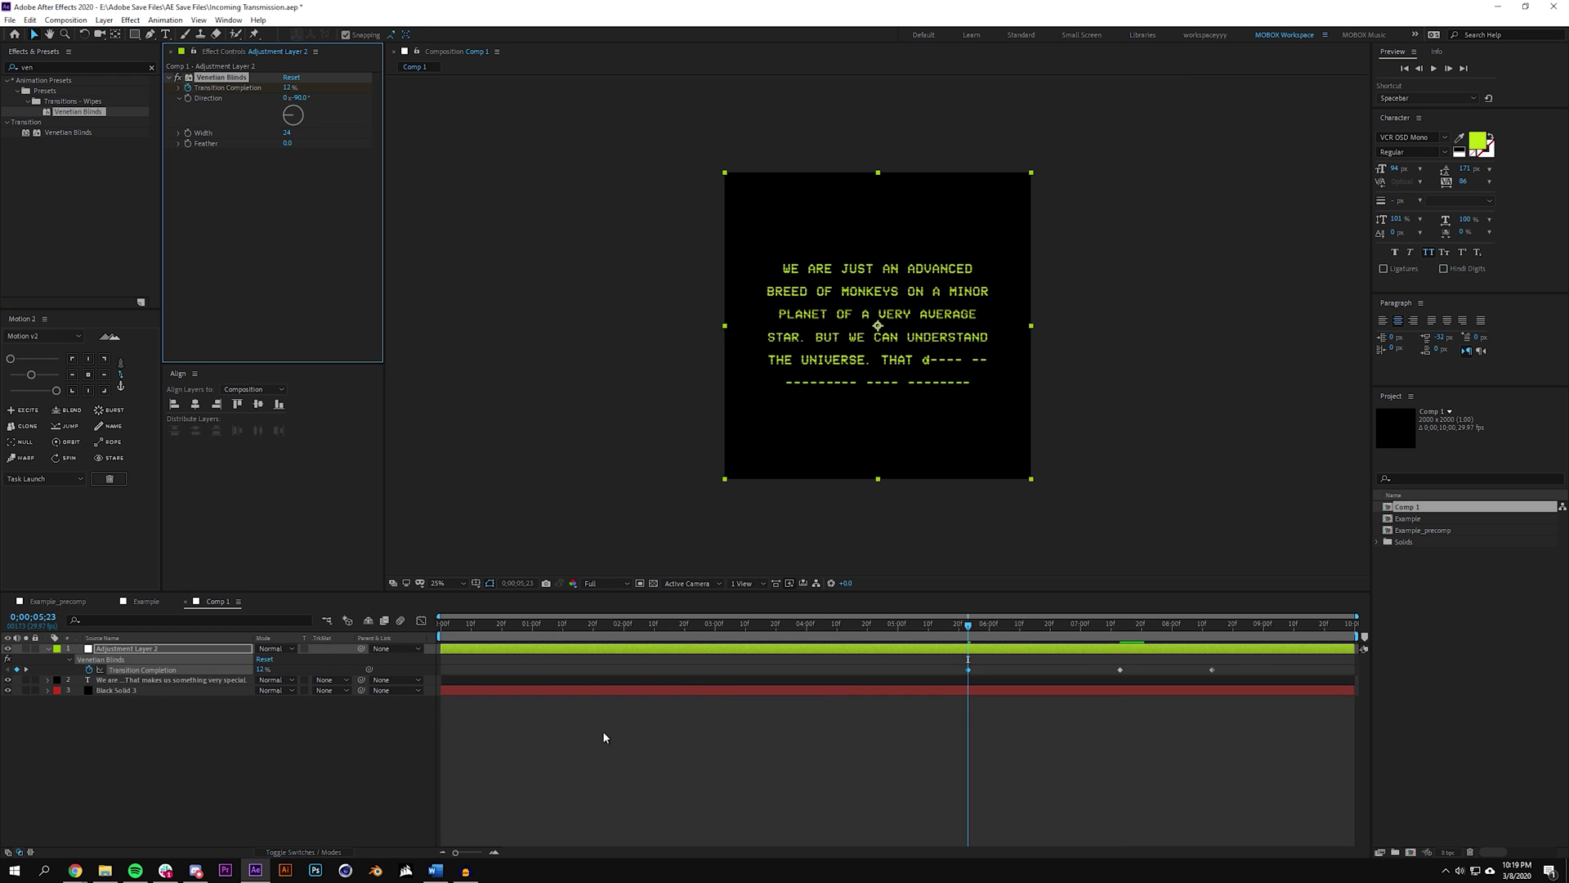
pyautogui.press('.')
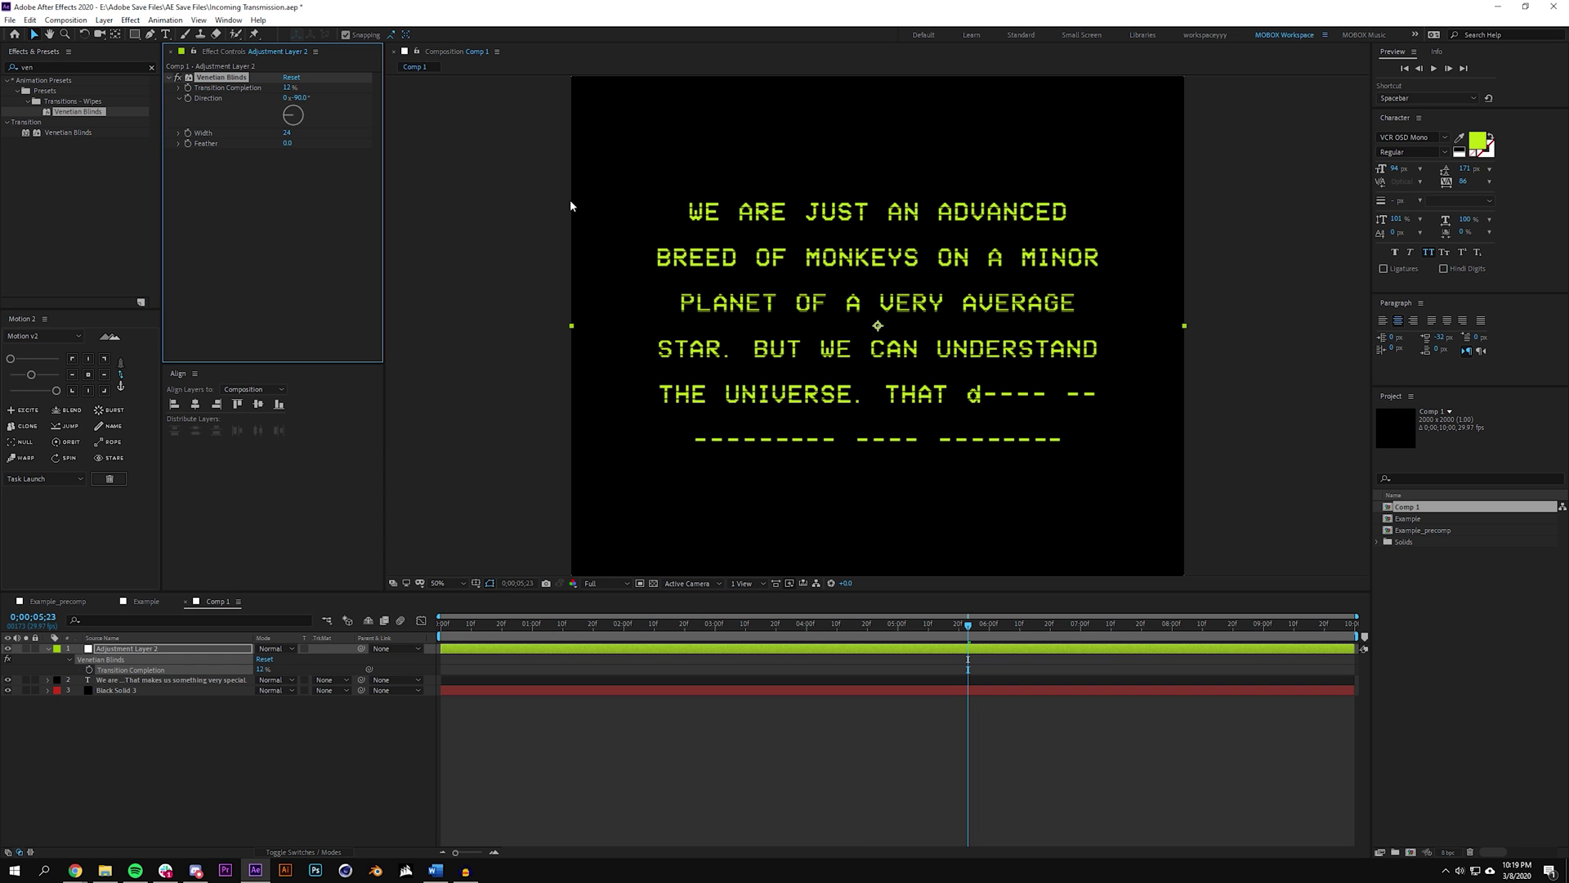
pyautogui.moveTo(287, 133); pyautogui.dragTo(298, 133)
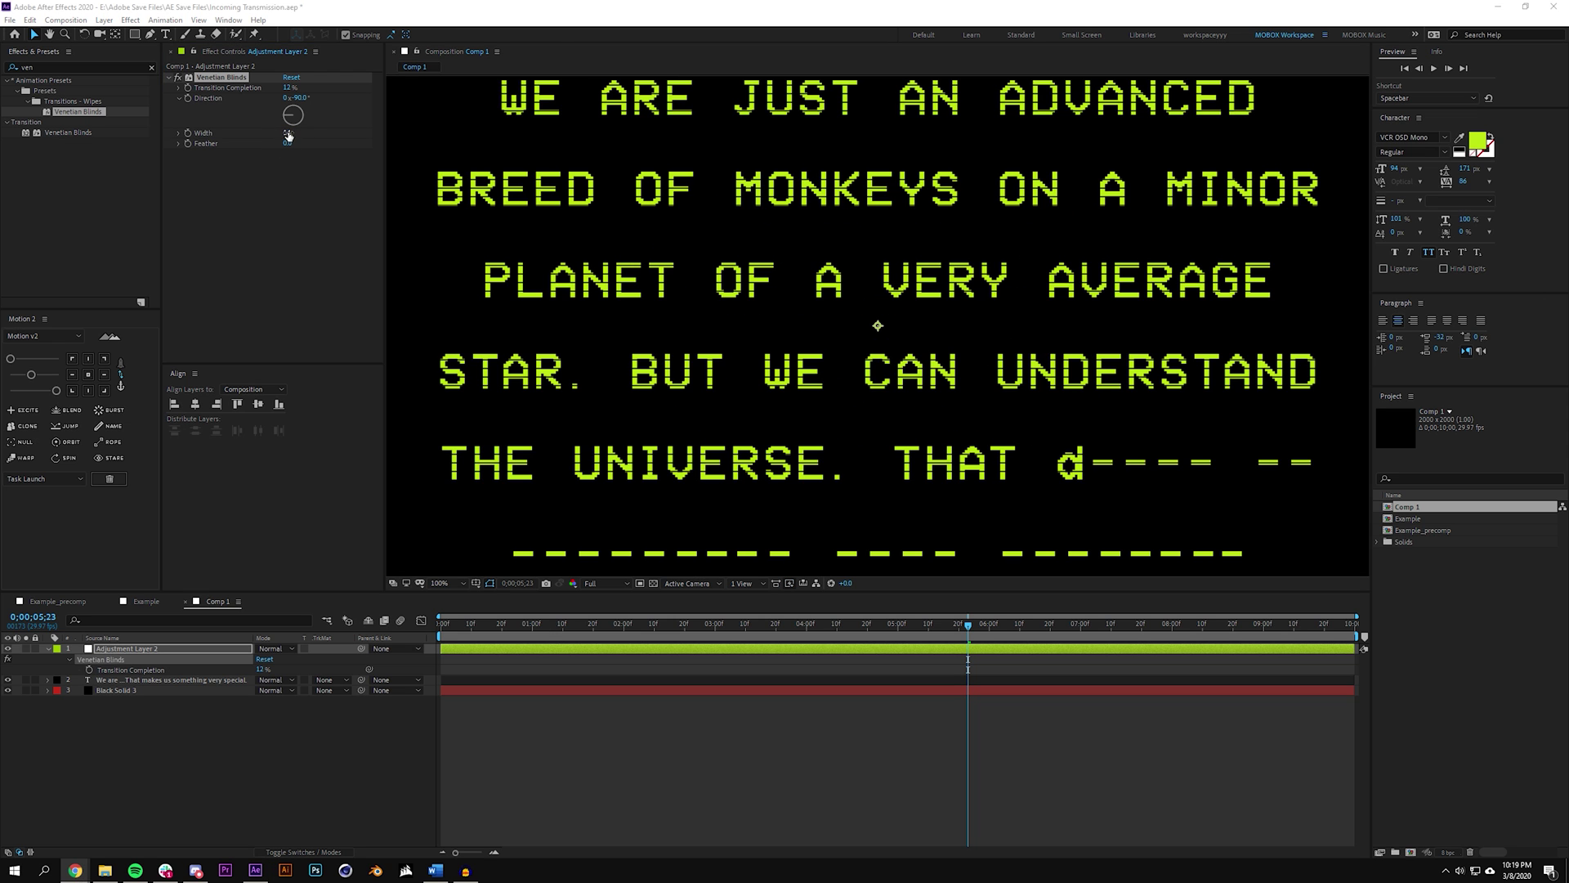
# - Set the Venetian Blinds' Transition Completion to 27%, Width to 19 and Feather to 5 on the adjustment layer
pyautogui.moveTo(288, 133); pyautogui.dragTo(302, 88)
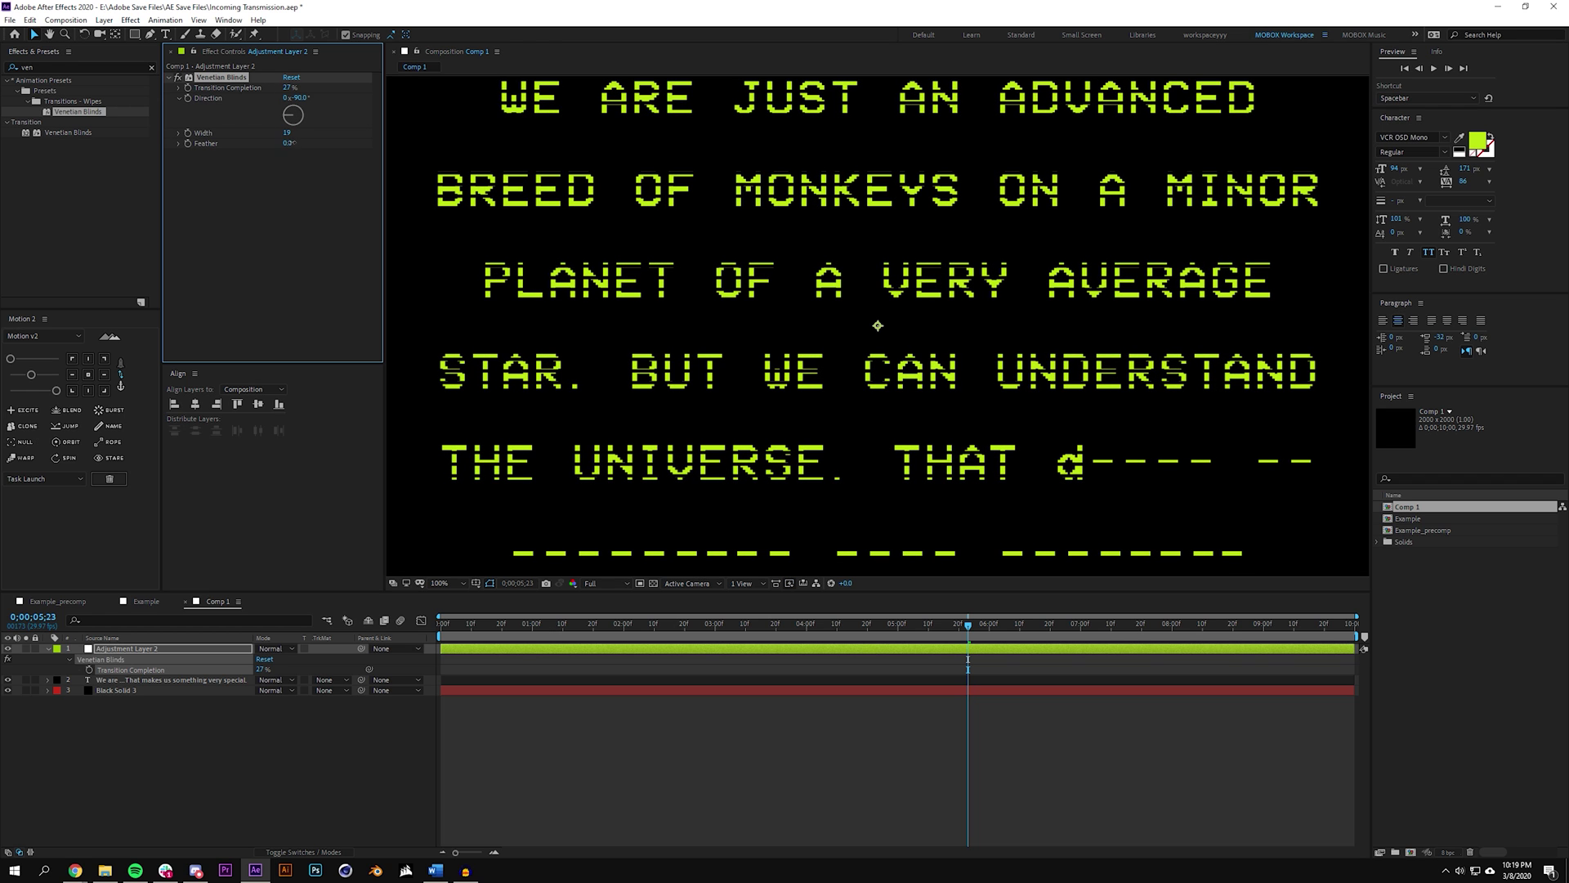
pyautogui.moveTo(291, 143); pyautogui.dragTo(295, 143)
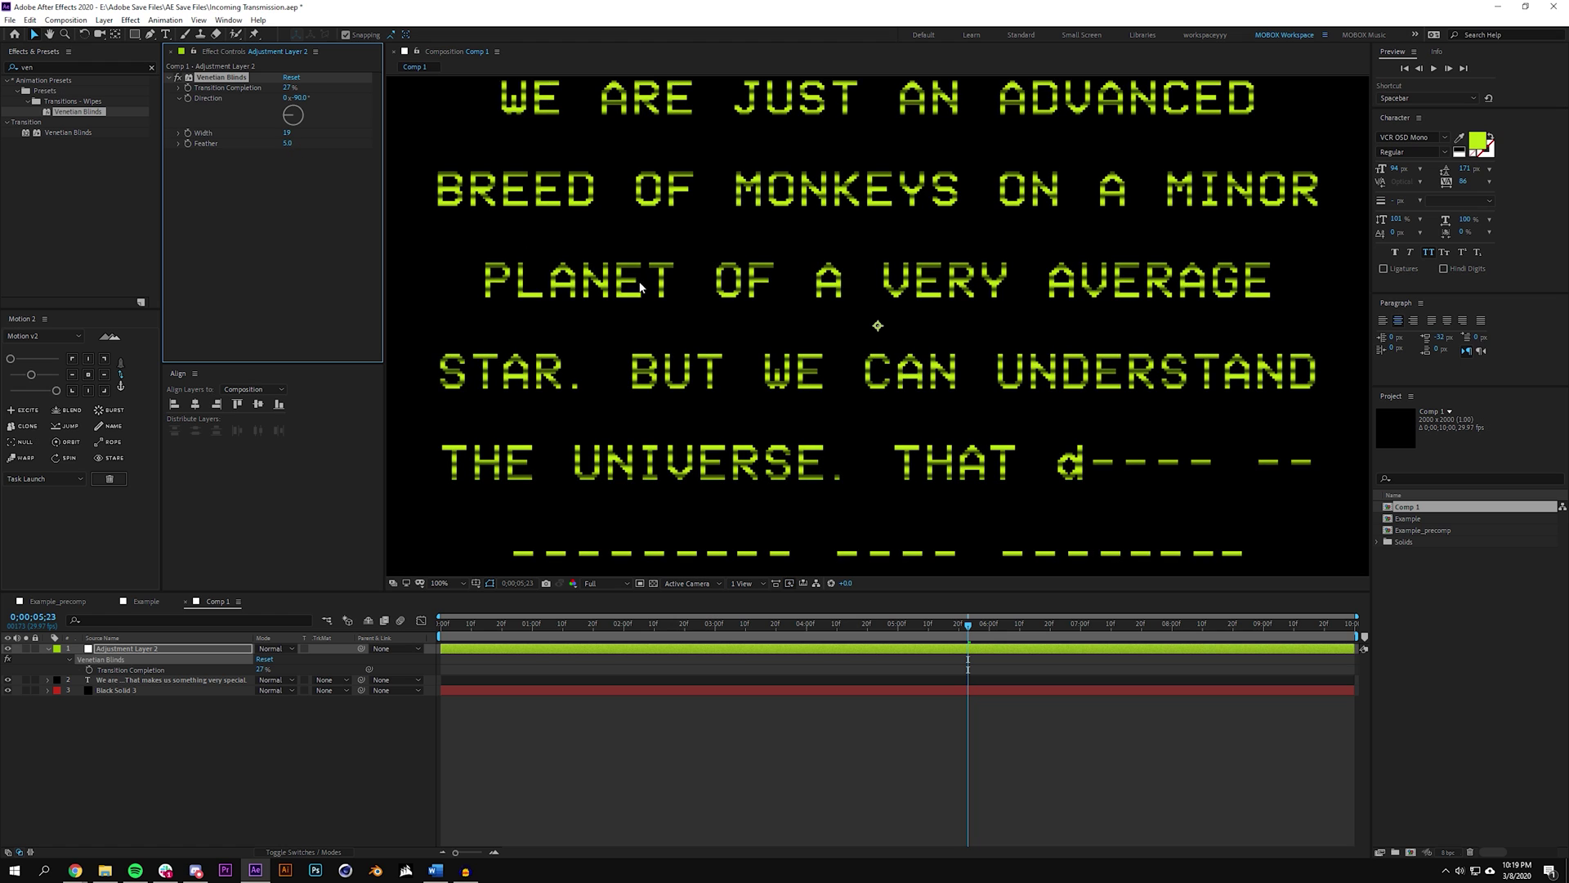
pyautogui.press(',')
pyautogui.click(343, 721)
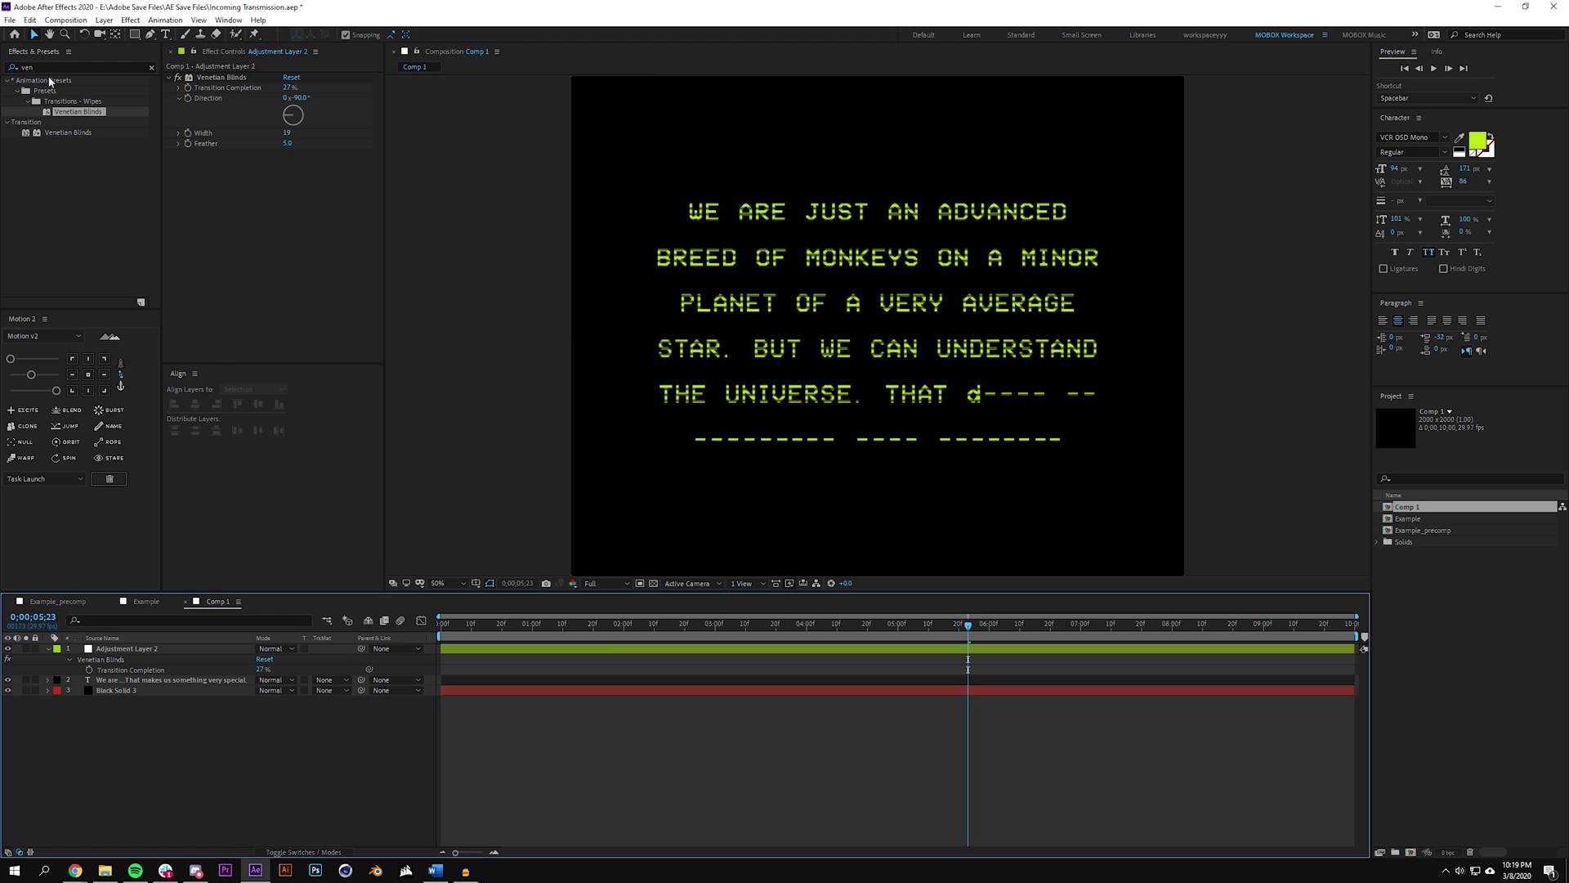
# - Search the effects for "noise" and add Noise below Venetian Blinds, with the amount at 28% and color noise off
pyautogui.click(53, 67)
pyautogui.write('noise')
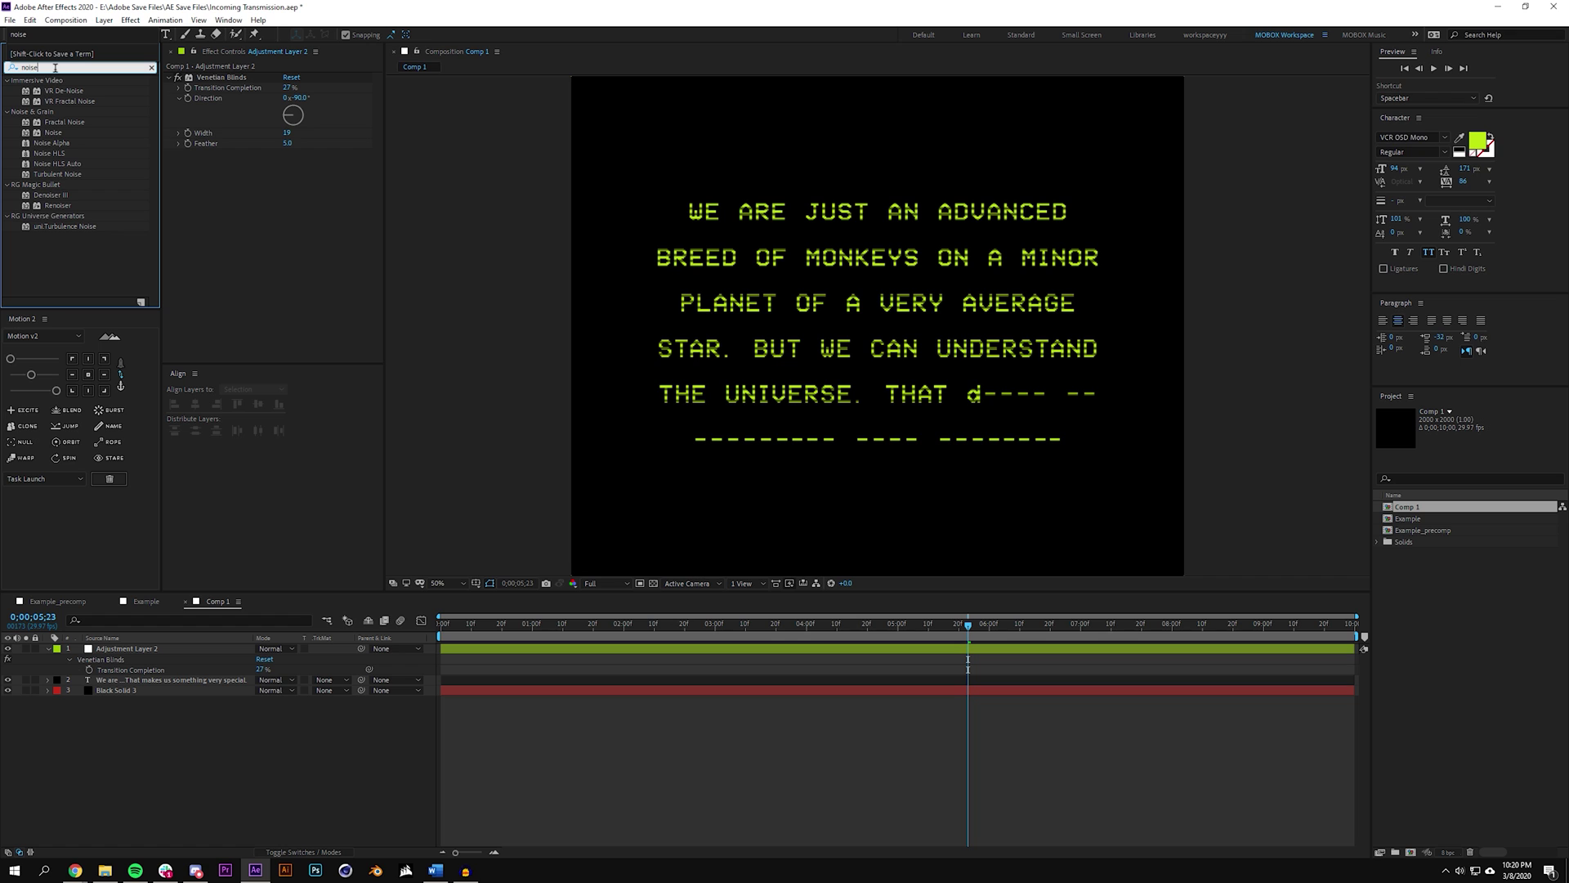
pyautogui.moveTo(52, 132); pyautogui.dragTo(294, 221)
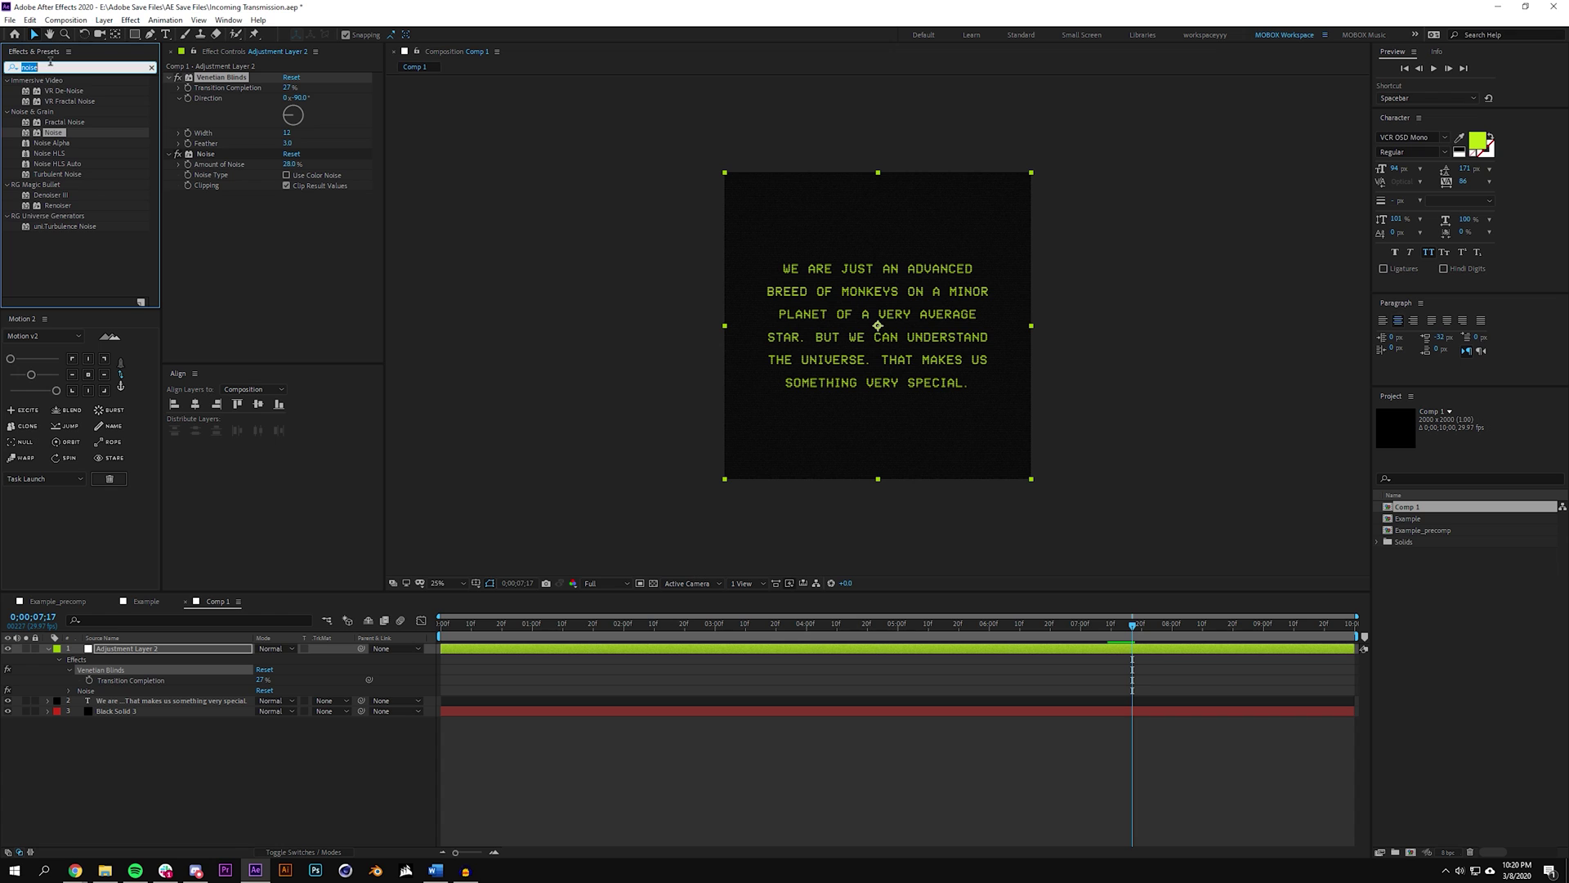
# - Search the effects for "lens" and add CC Lens between Venetian Blinds and Noise on the adjustment layer
pyautogui.write('lens')
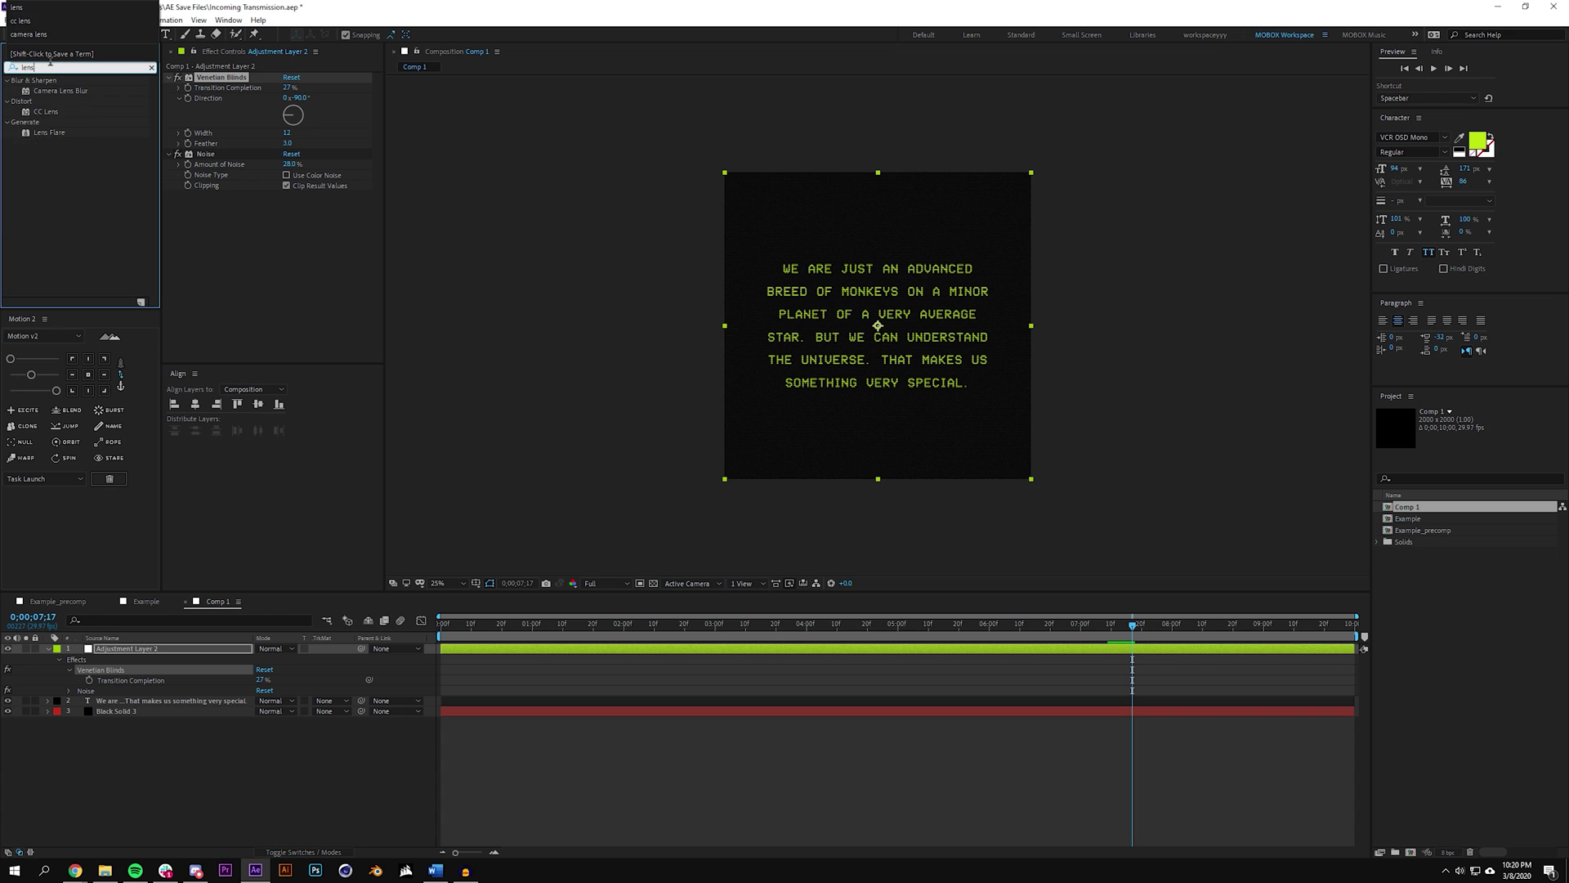
pyautogui.click(87, 249)
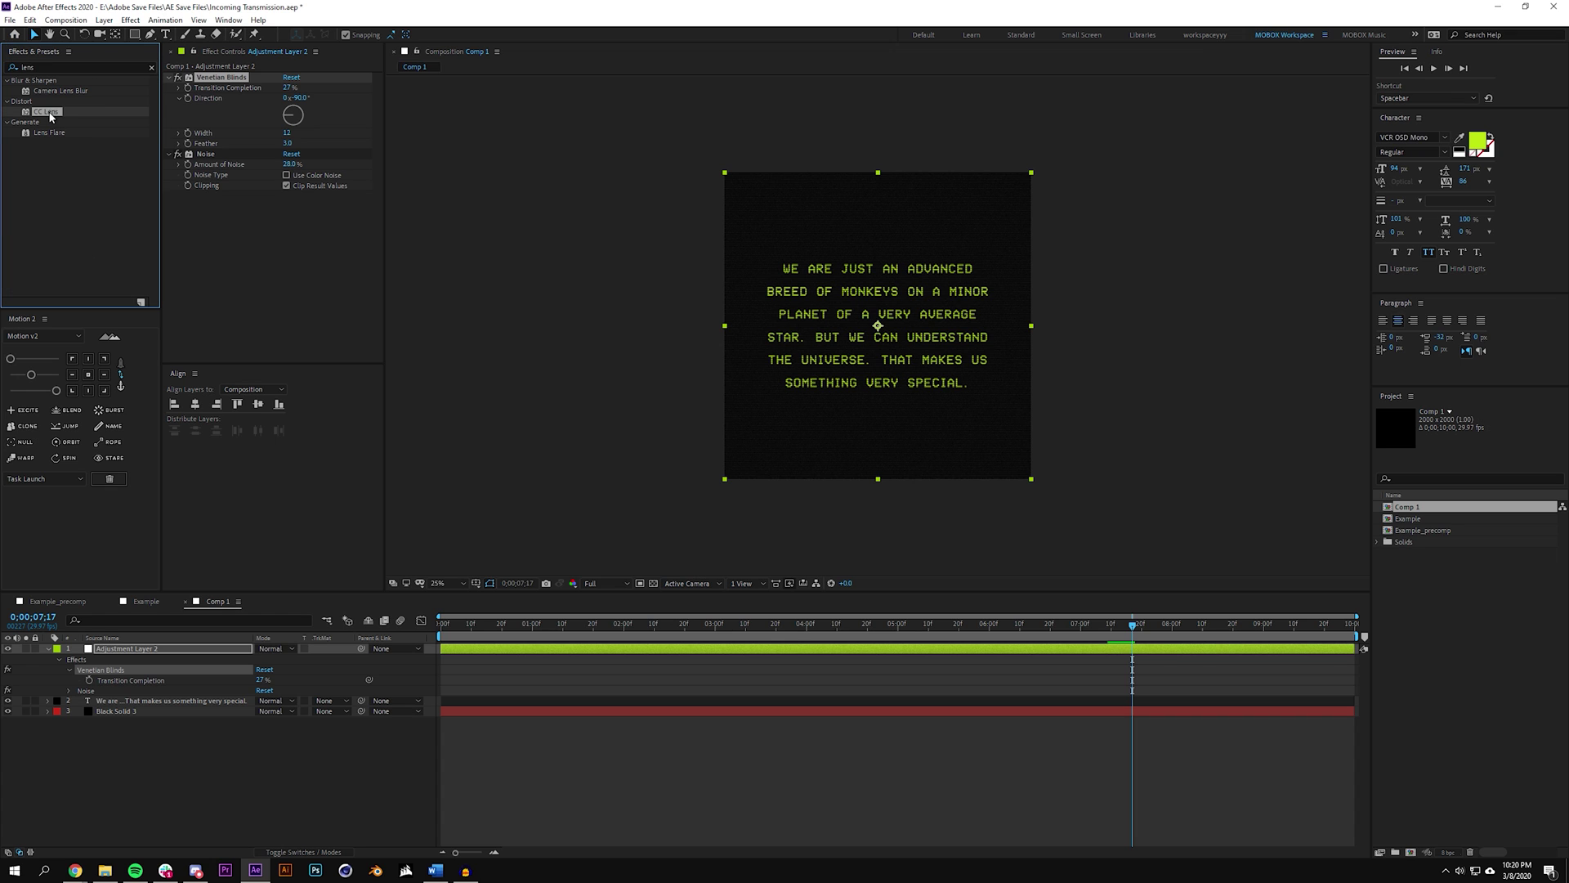
pyautogui.moveTo(50, 115); pyautogui.dragTo(250, 150)
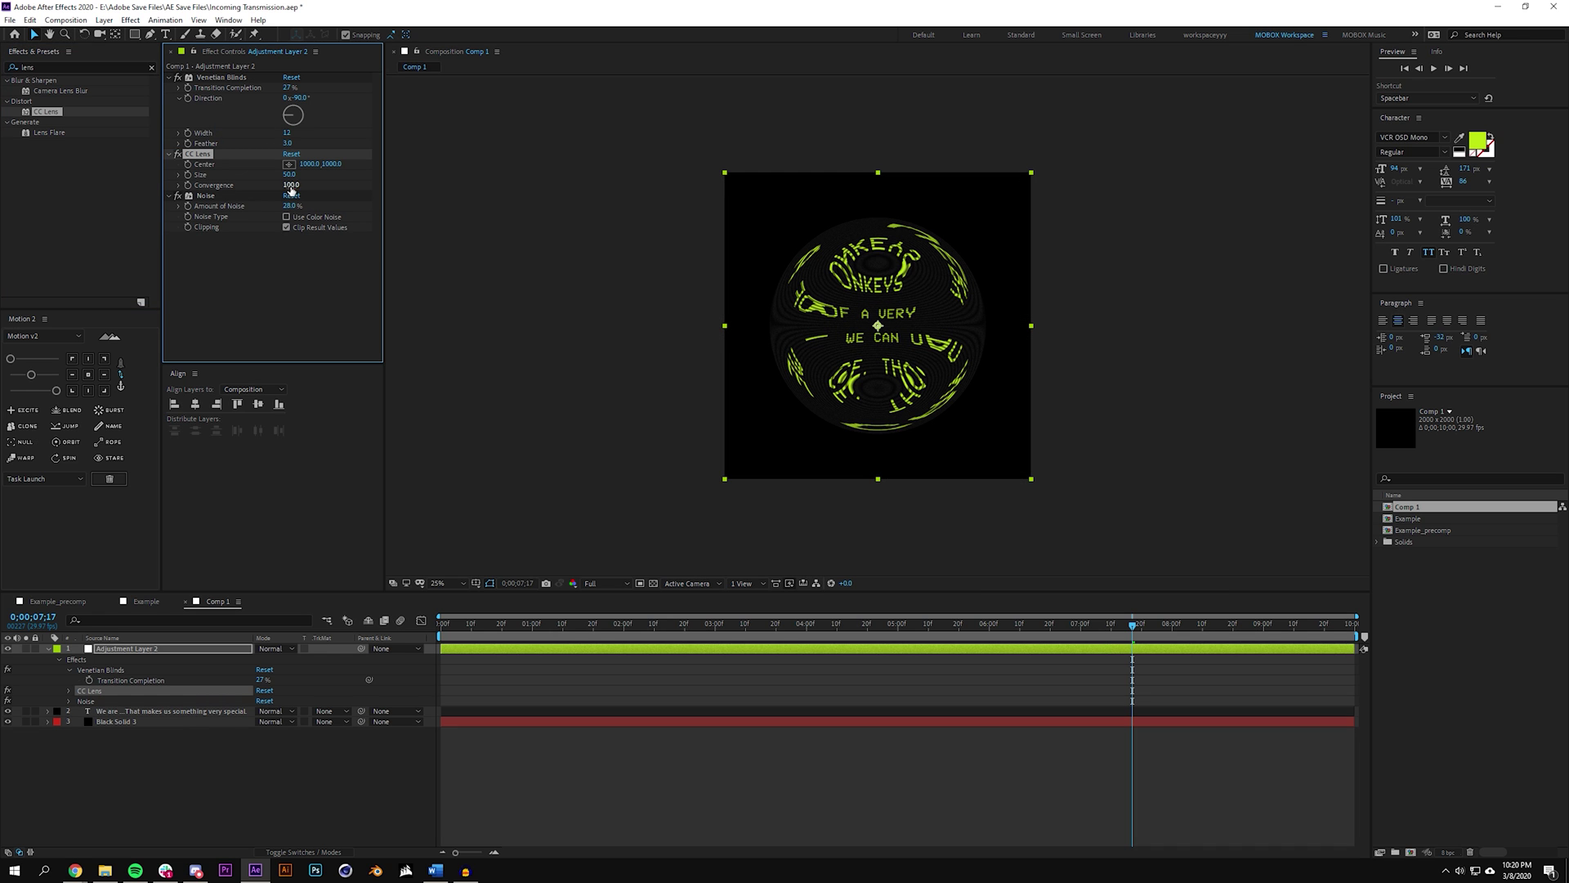
# - Bulge the picture like a curved screen by setting CC Lens's Size to 174 and Convergence to -108
pyautogui.moveTo(373, 186); pyautogui.dragTo(339, 175)
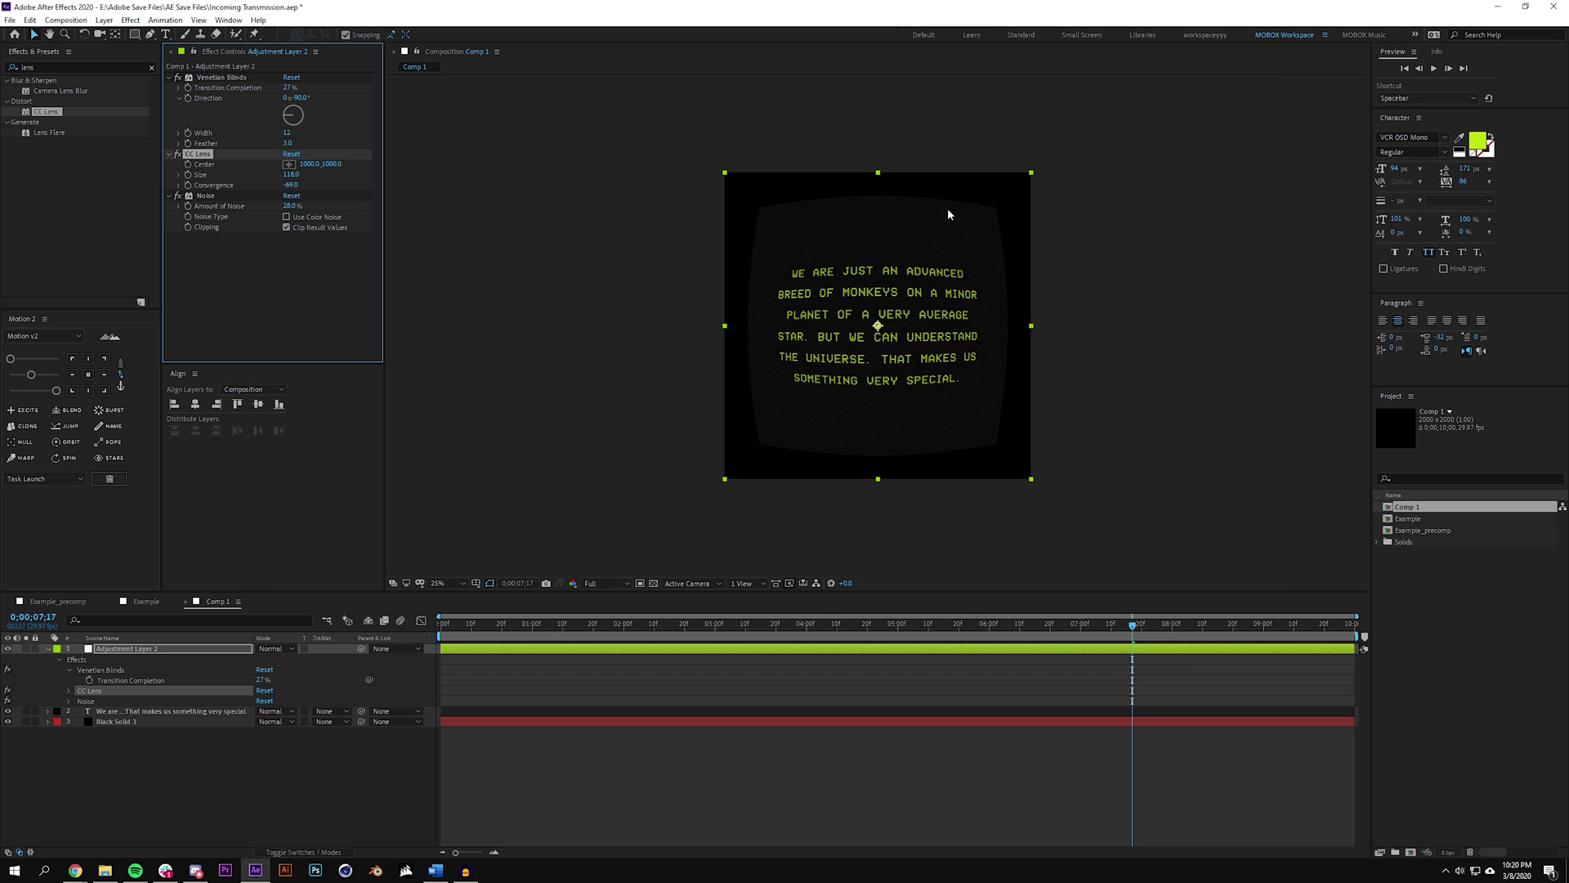
pyautogui.scroll(2, 948, 213)
pyautogui.moveTo(848, 224); pyautogui.dragTo(838, 322)
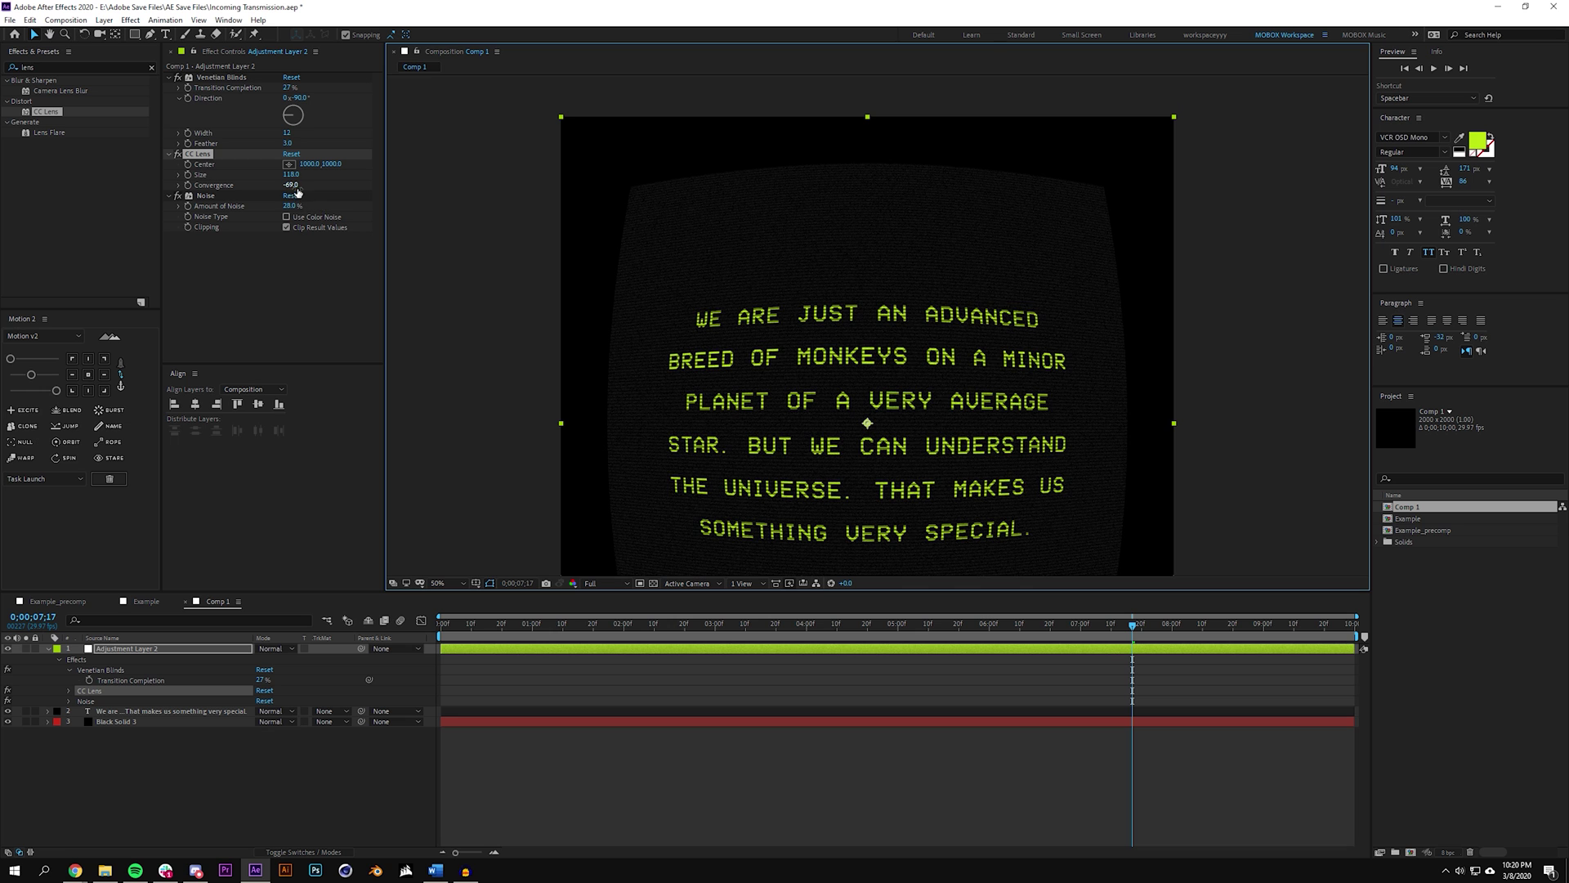
pyautogui.moveTo(298, 192); pyautogui.dragTo(320, 167)
pyautogui.scroll(-2, 724, 244)
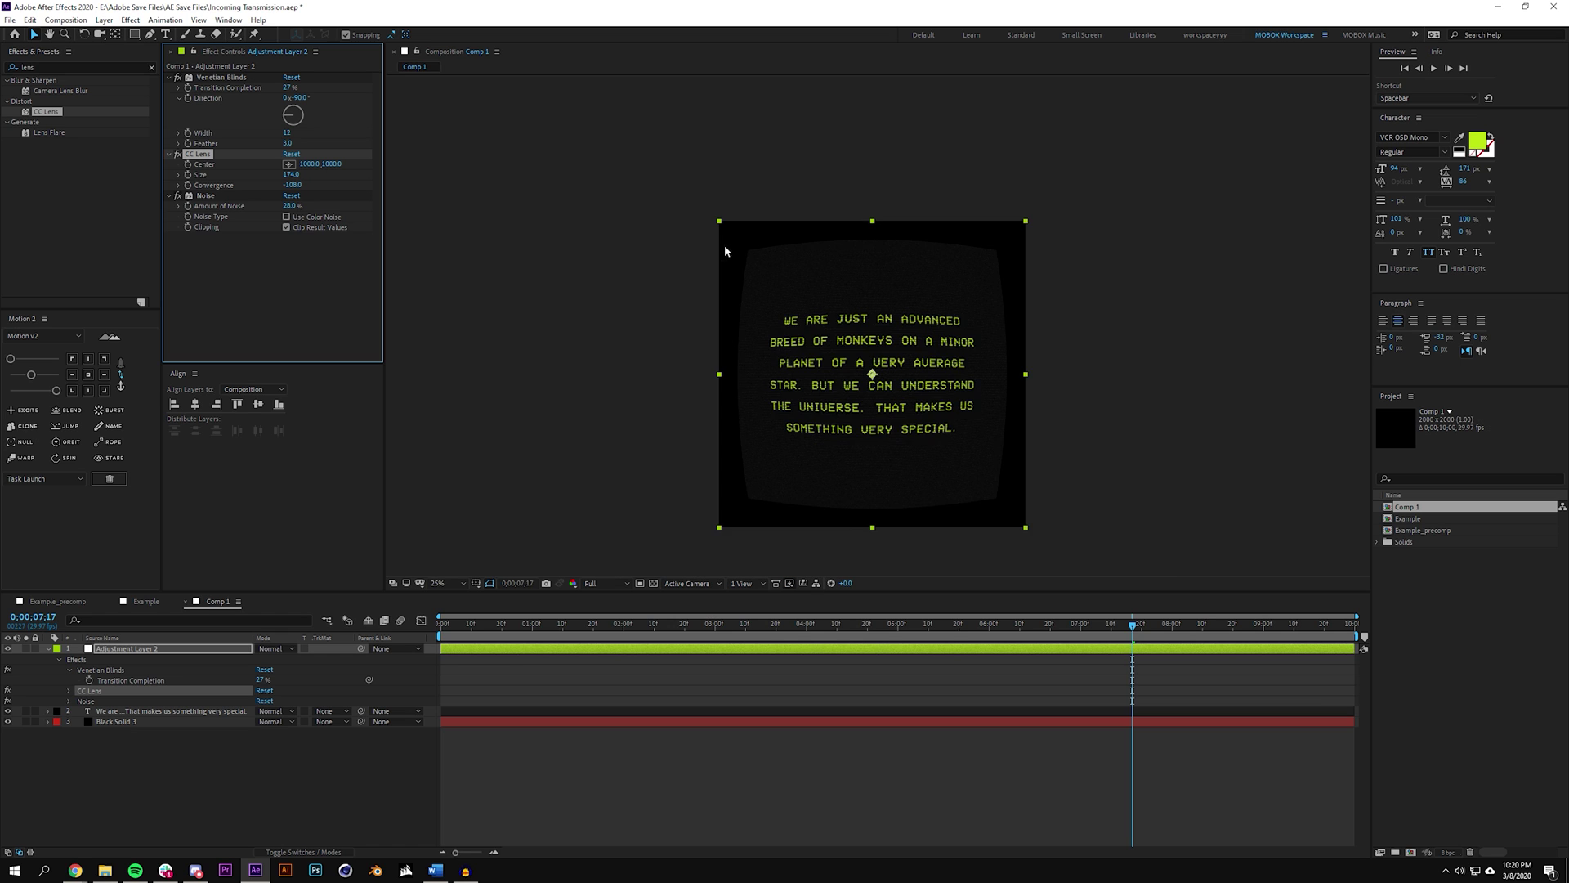
pyautogui.moveTo(950, 305); pyautogui.dragTo(950, 247)
pyautogui.scroll(2, 904, 353)
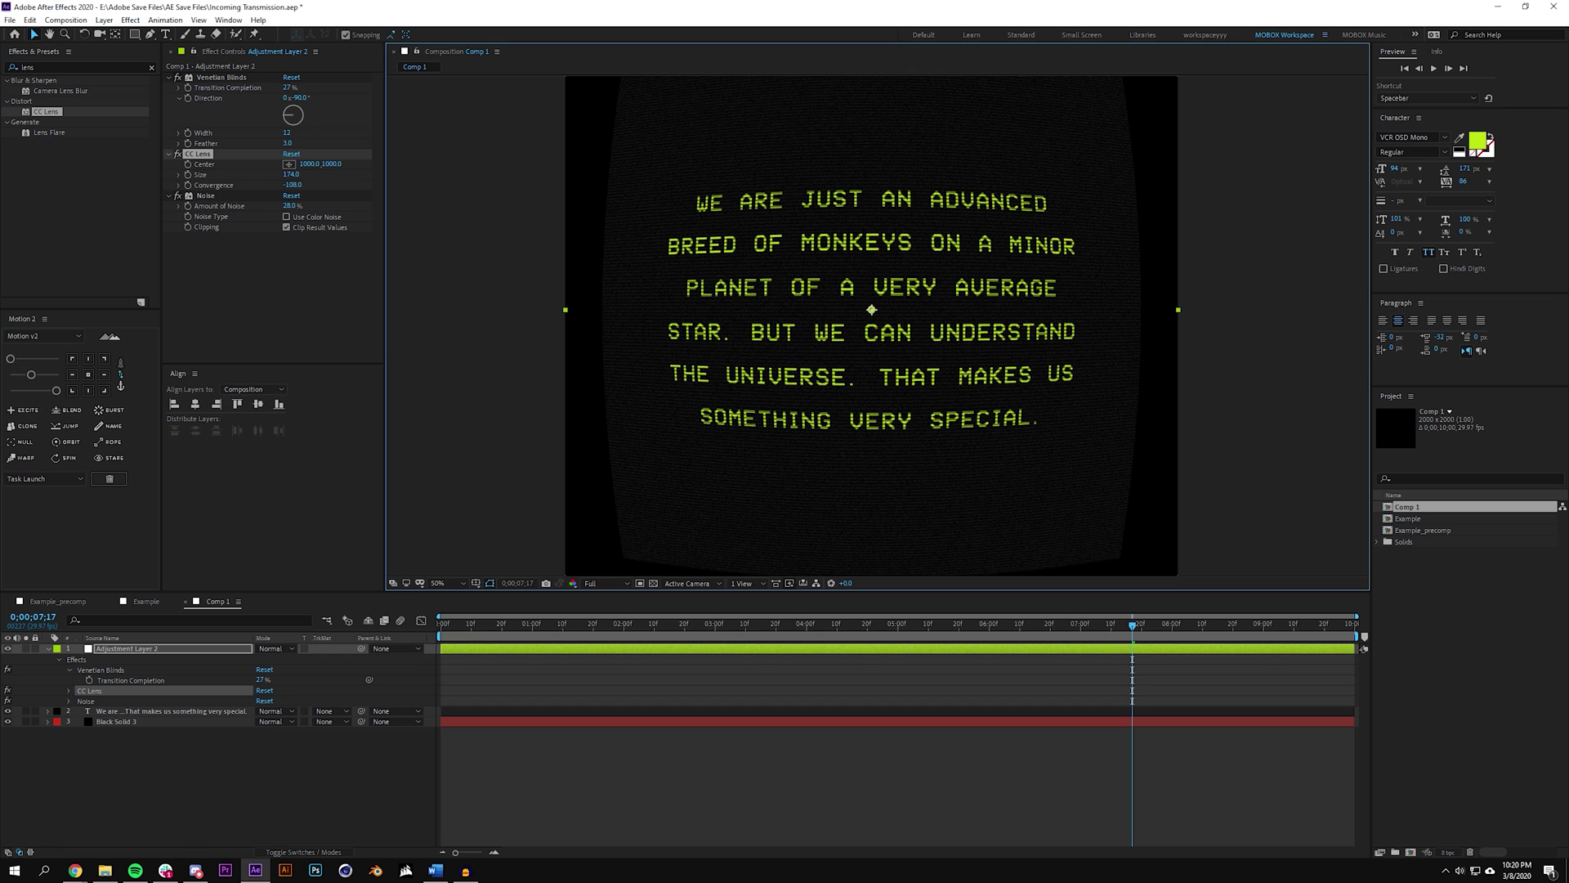
# - Search the effects for "channel" and add Channel Blur between CC Lens and Noise on the adjustment layer
pyautogui.click(70, 67)
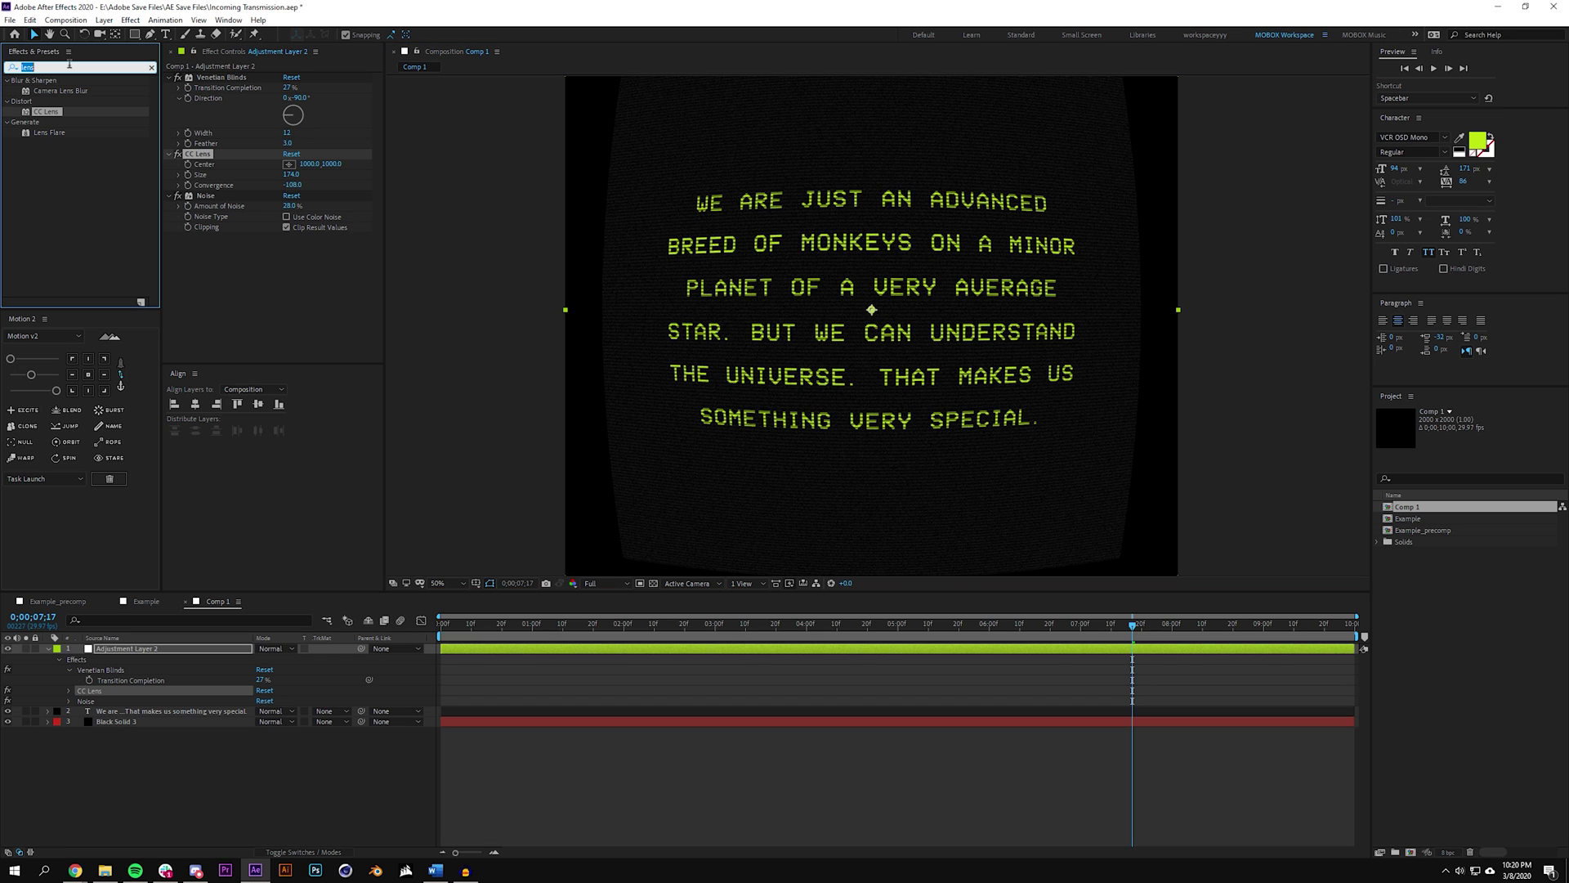
pyautogui.write('channel')
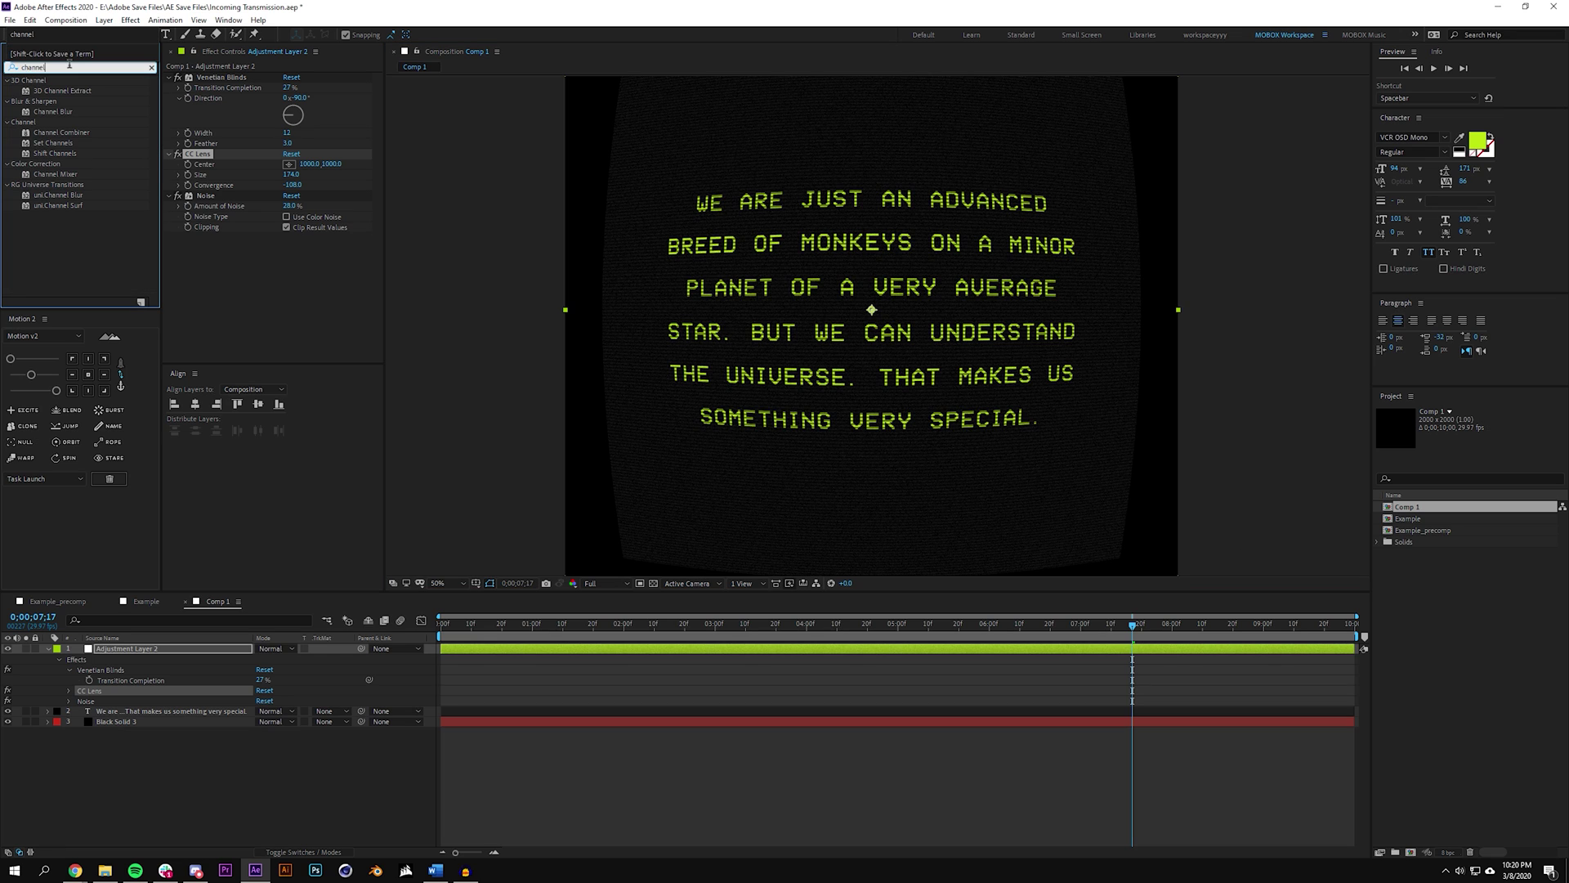
pyautogui.click(79, 239)
pyautogui.moveTo(47, 114); pyautogui.dragTo(207, 187)
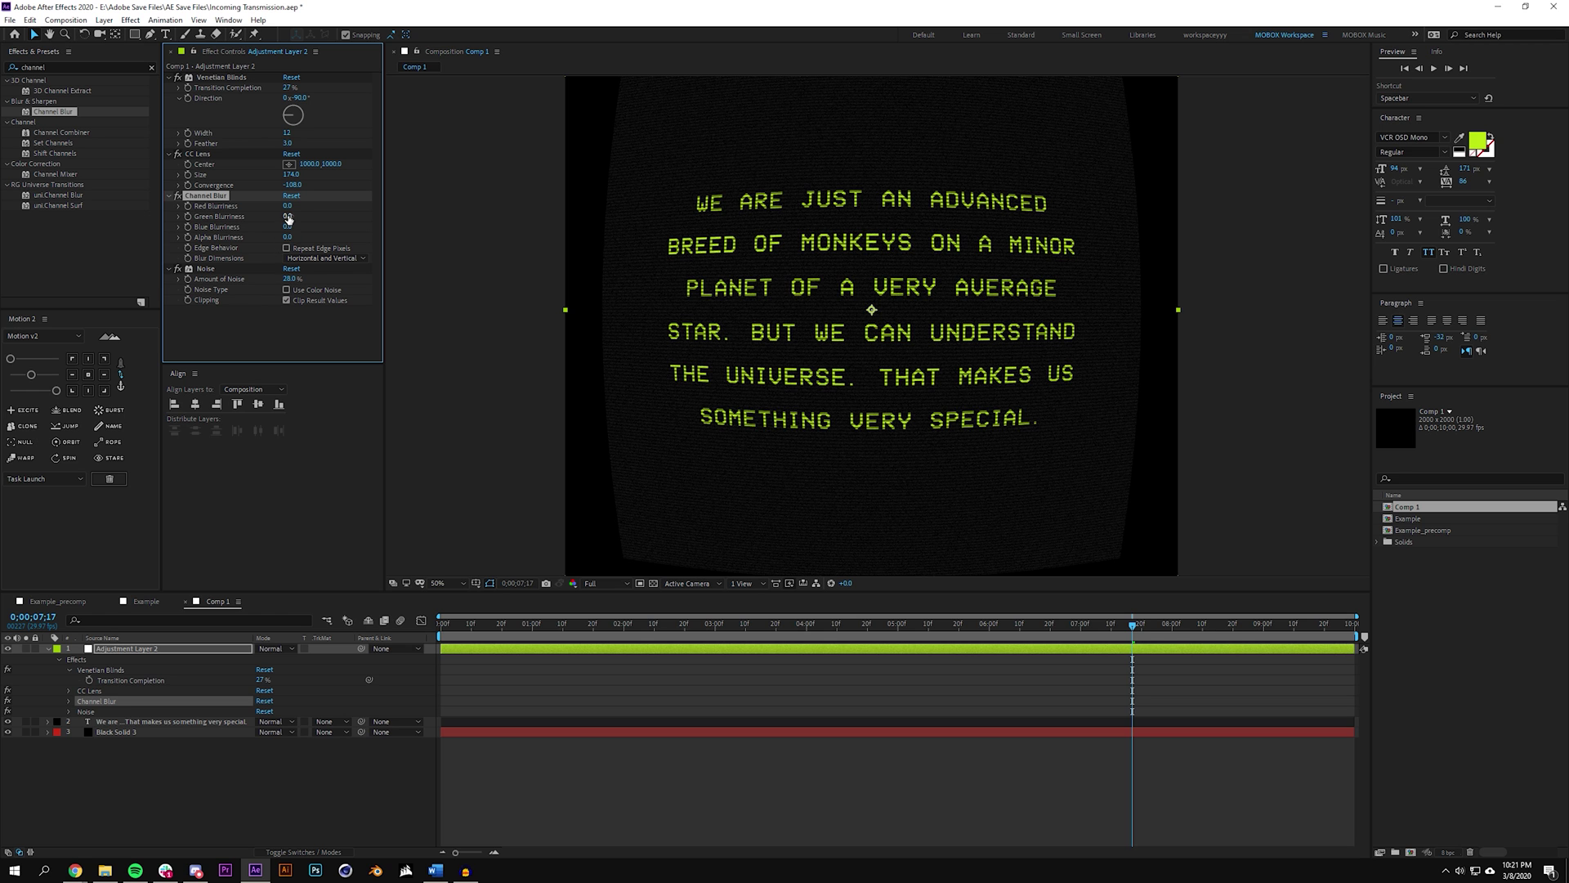
# - Set Channel Blur's Green Blurriness to 2.8 and deselect the adjustment layer
pyautogui.moveTo(292, 215); pyautogui.dragTo(304, 217)
pyautogui.press('.')
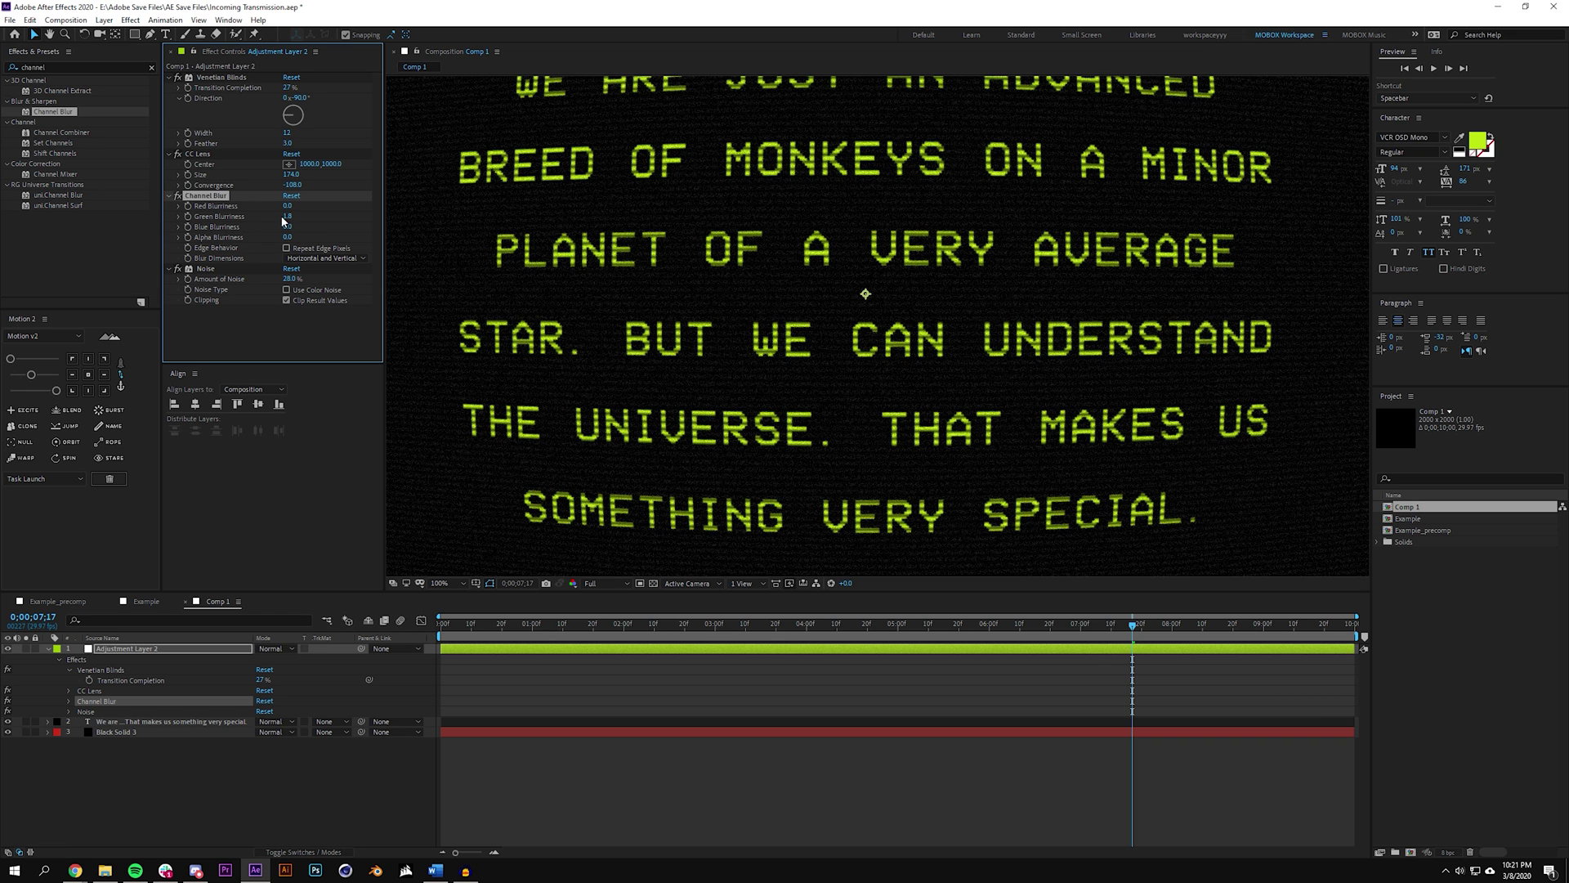
pyautogui.press('F2')
pyautogui.moveTo(290, 216); pyautogui.dragTo(297, 217)
pyautogui.press('F2')
pyautogui.click(41, 68)
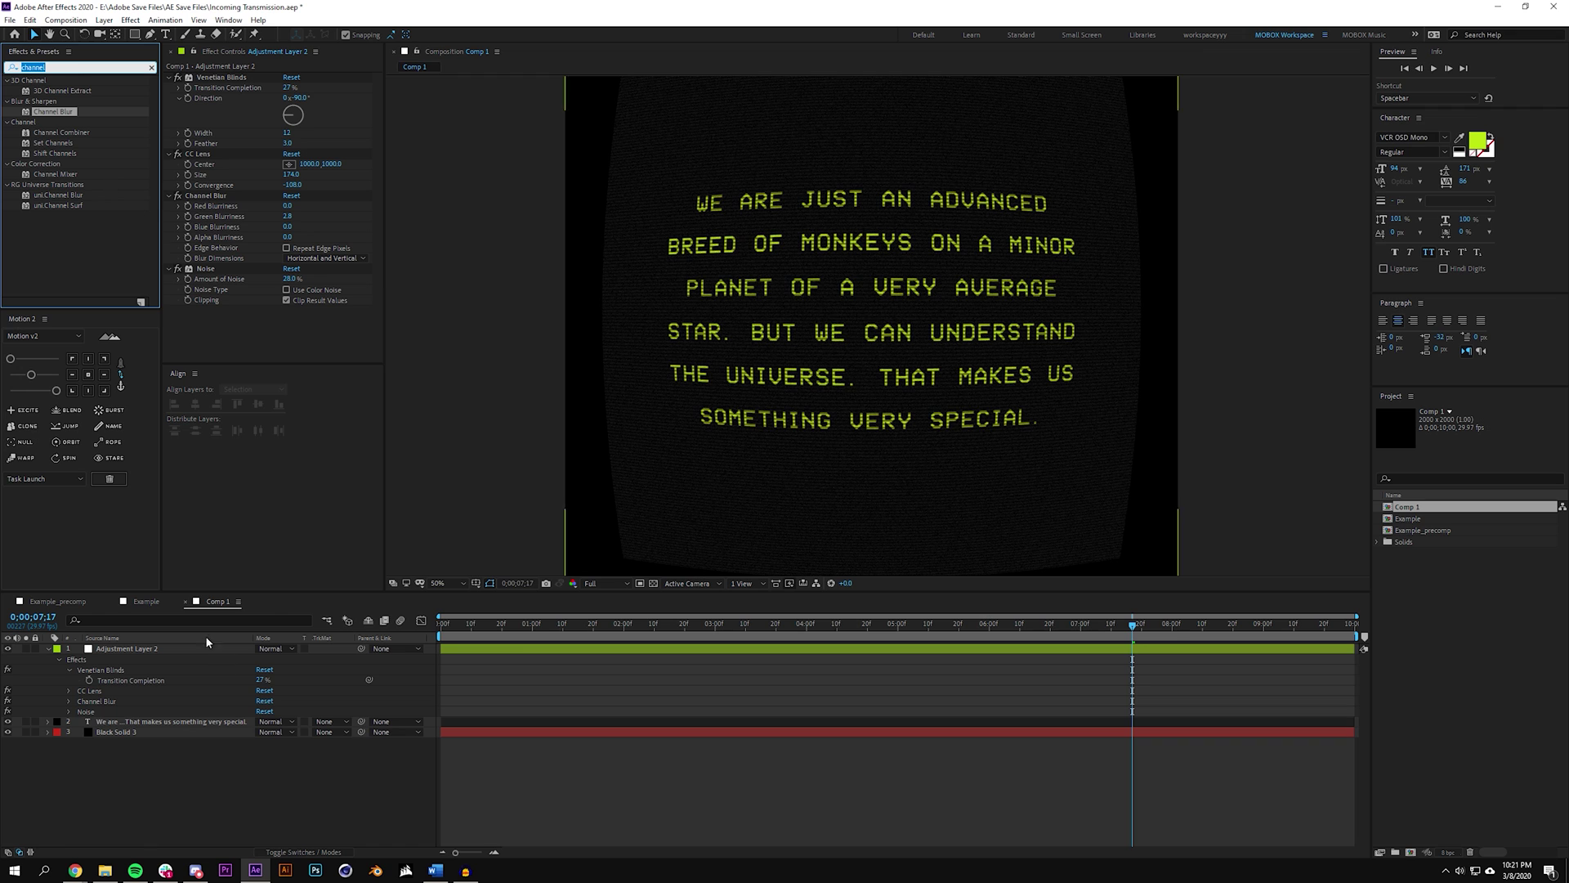
pyautogui.click(183, 791)
pyautogui.click(101, 23)
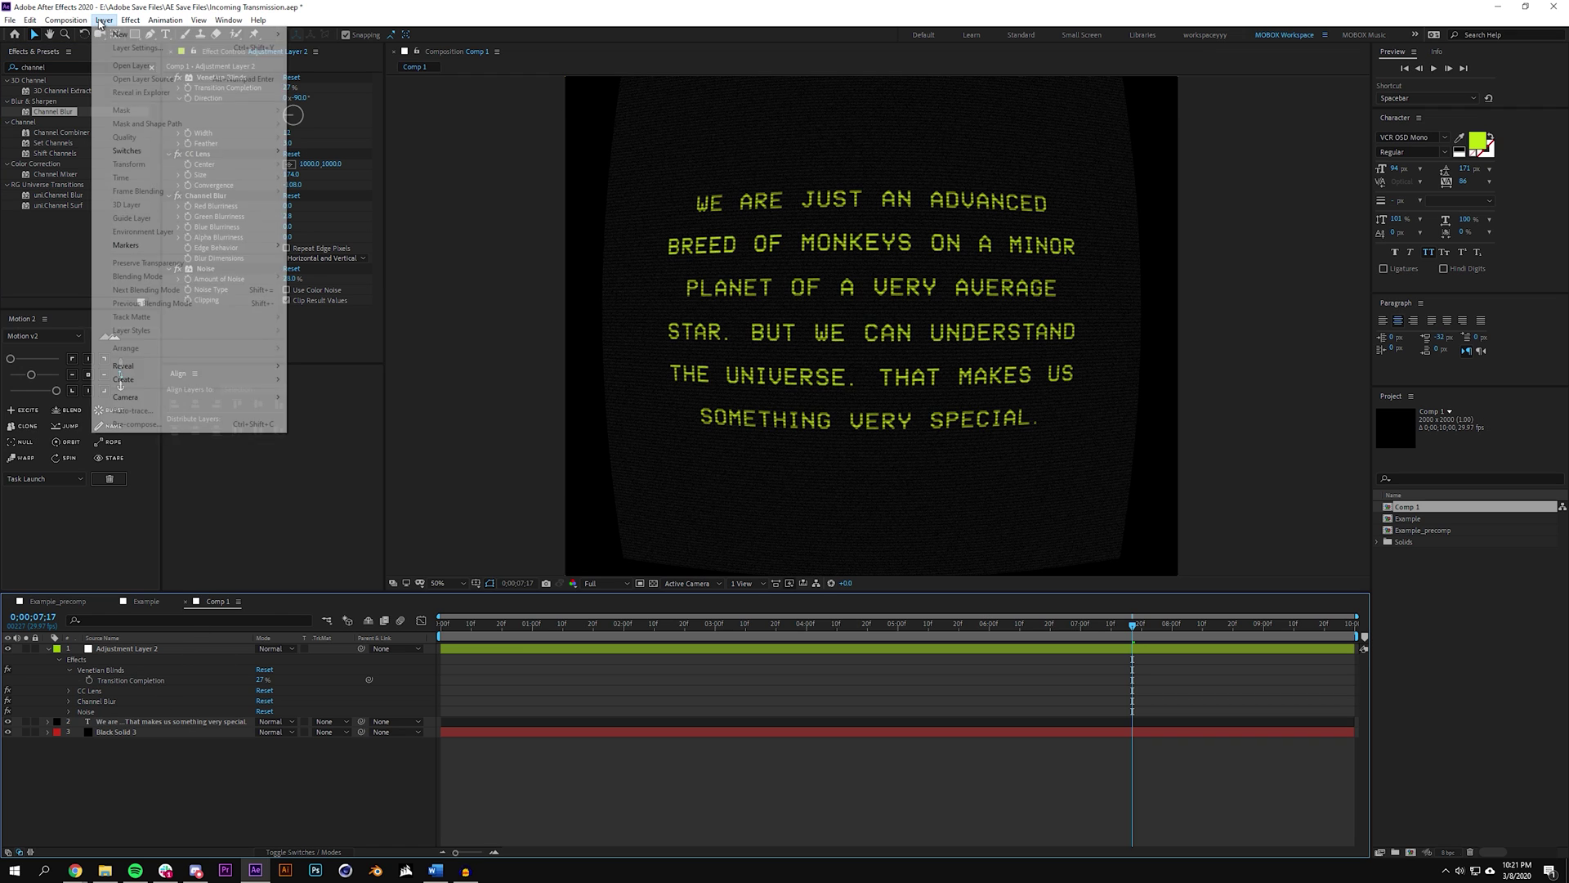
pyautogui.moveTo(122, 34)
pyautogui.click(319, 49)
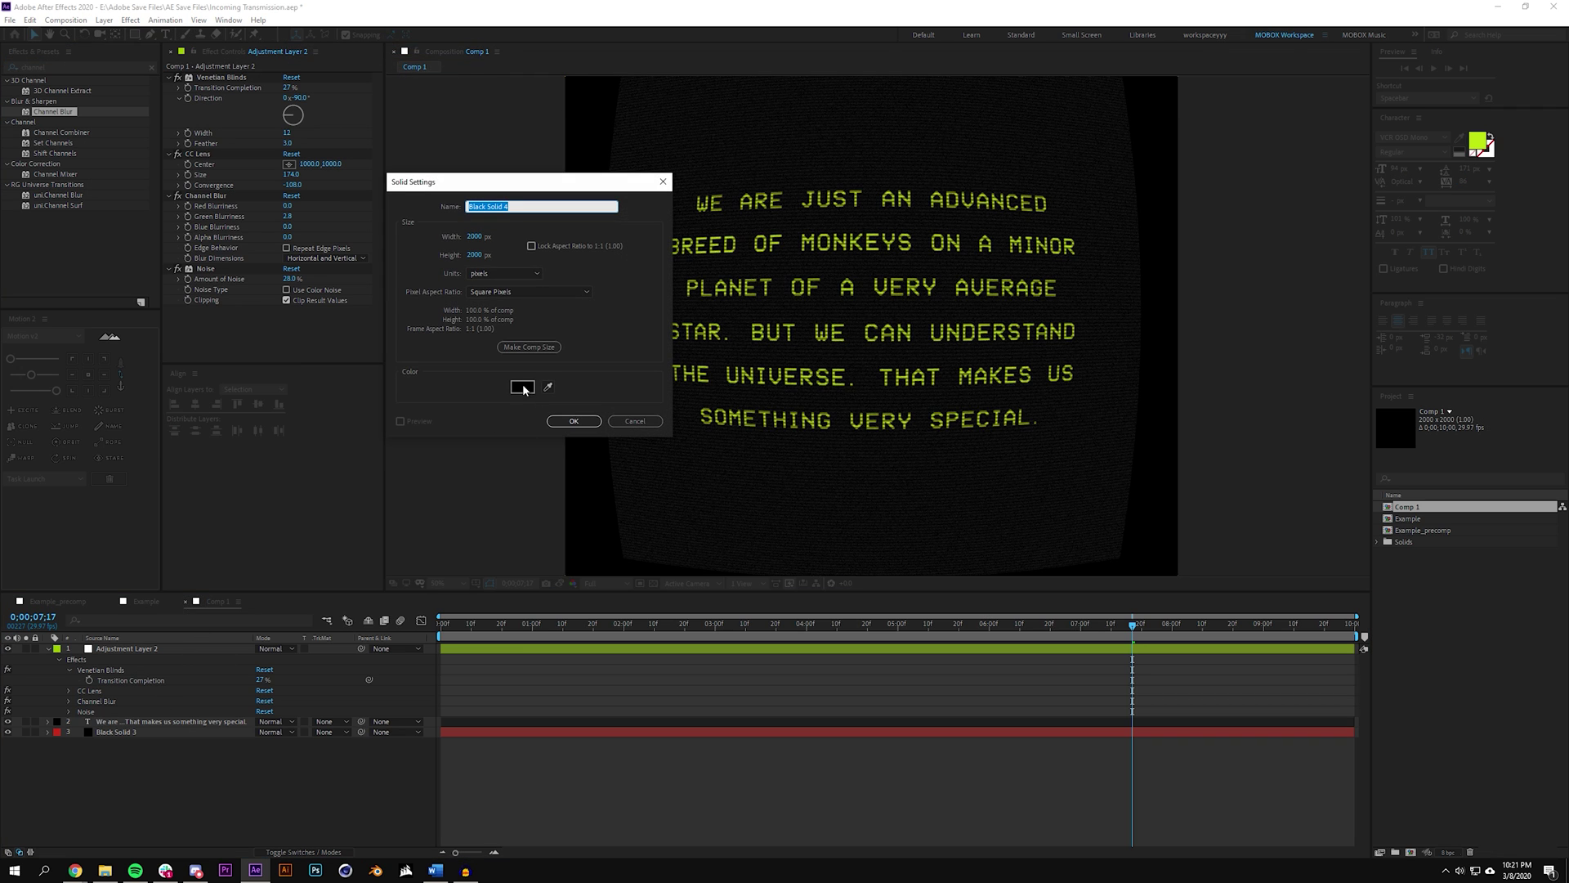
pyautogui.click(634, 421)
# - Search the effects for "glow", add the Stylize Glow below Noise, set its radius to 26 and preview the result
pyautogui.click(49, 67)
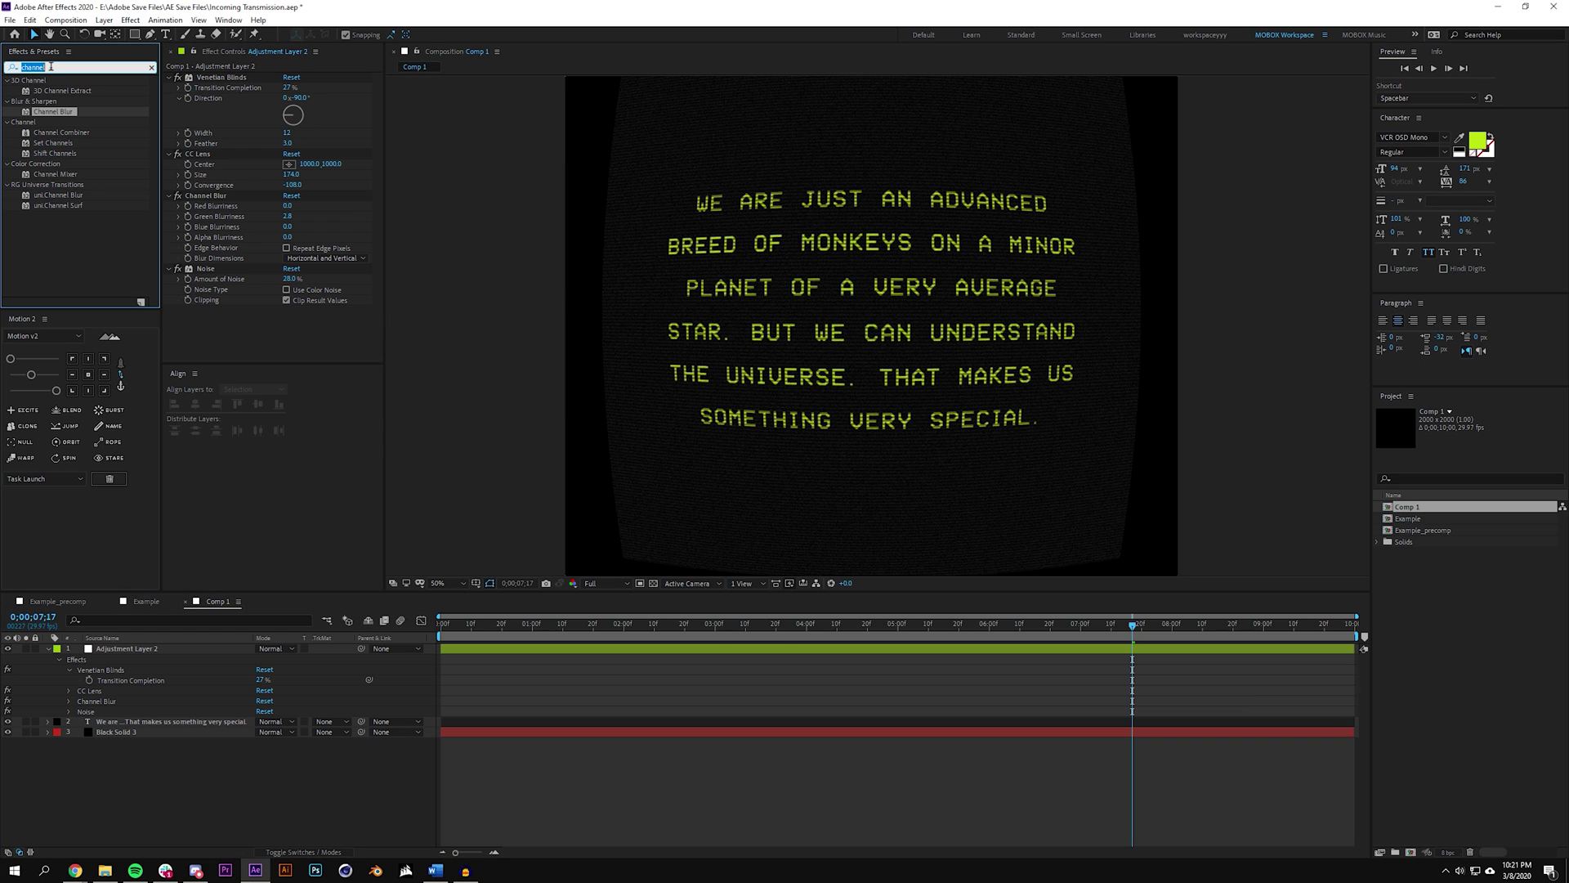
pyautogui.write('glow')
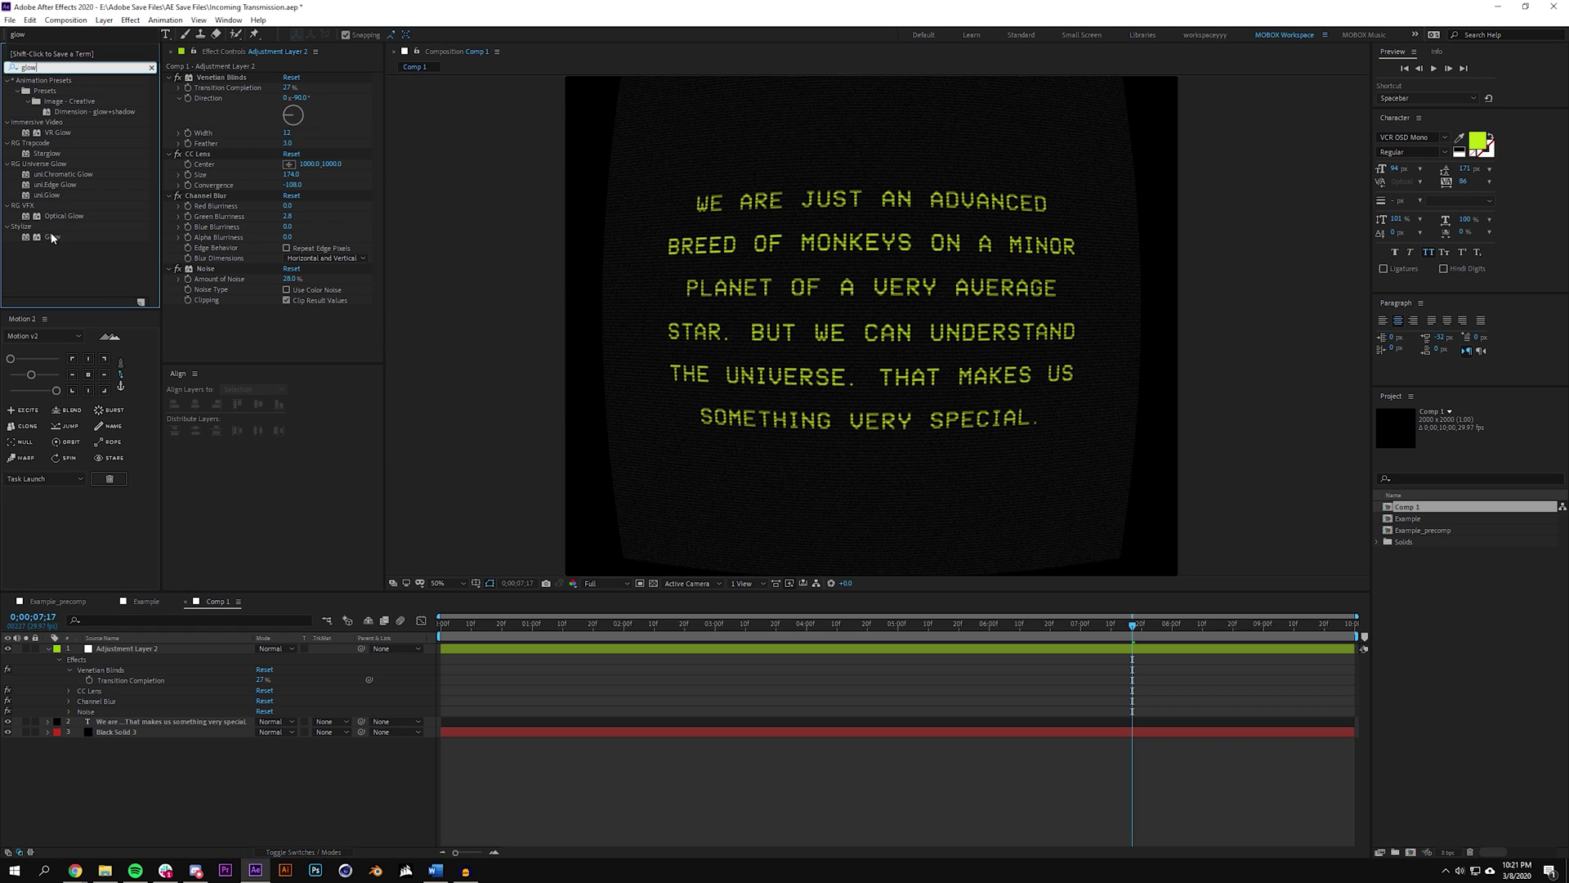
pyautogui.moveTo(52, 237); pyautogui.dragTo(311, 320)
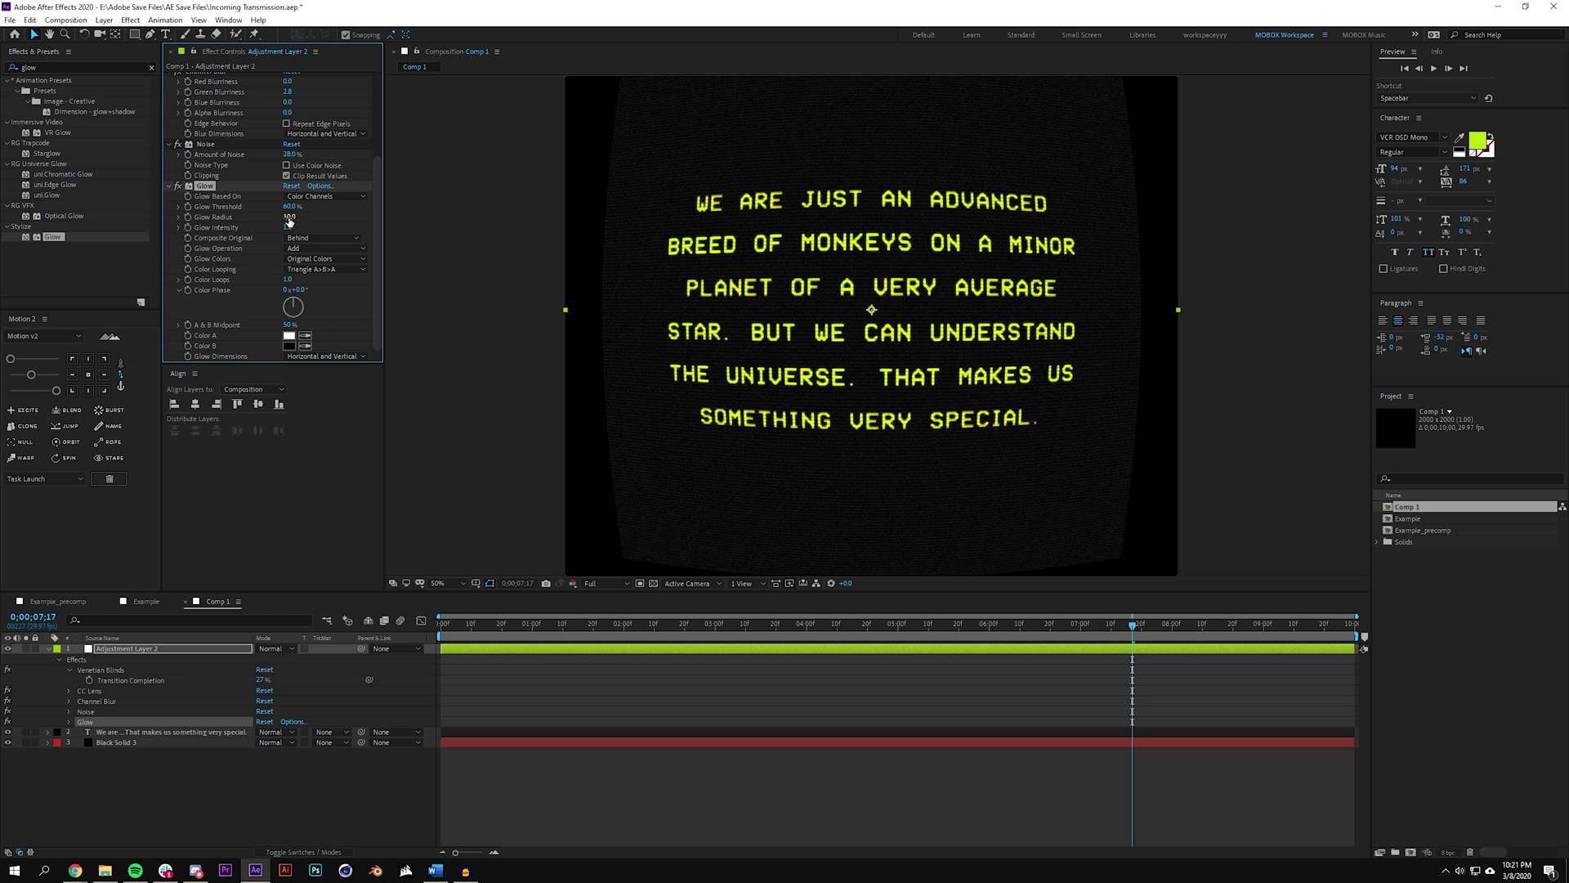
pyautogui.moveTo(288, 219); pyautogui.dragTo(298, 221)
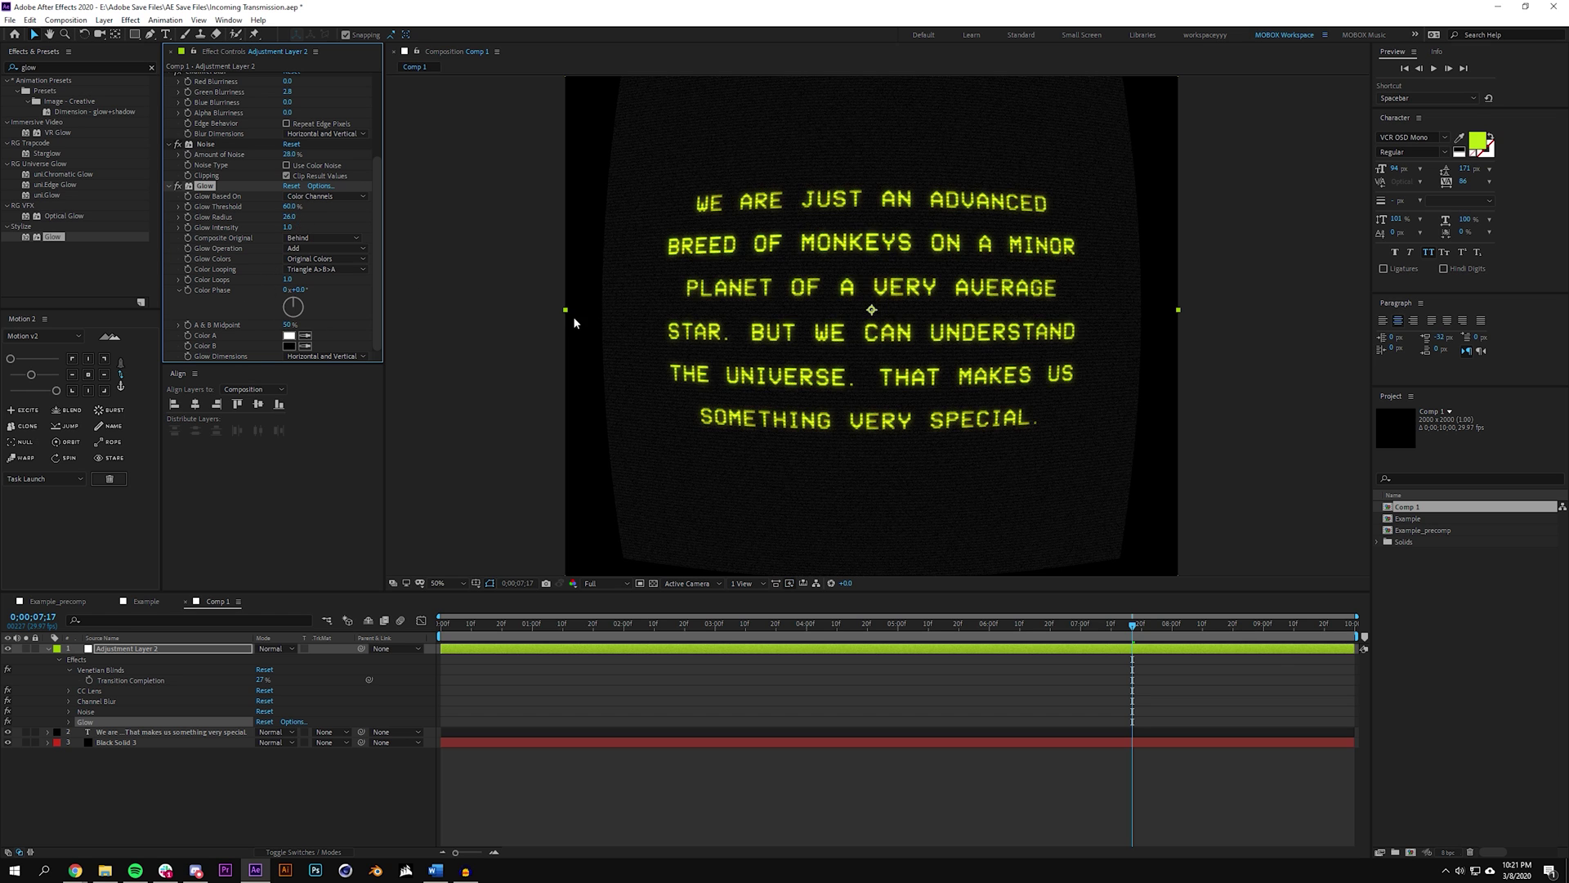
pyautogui.press('space')
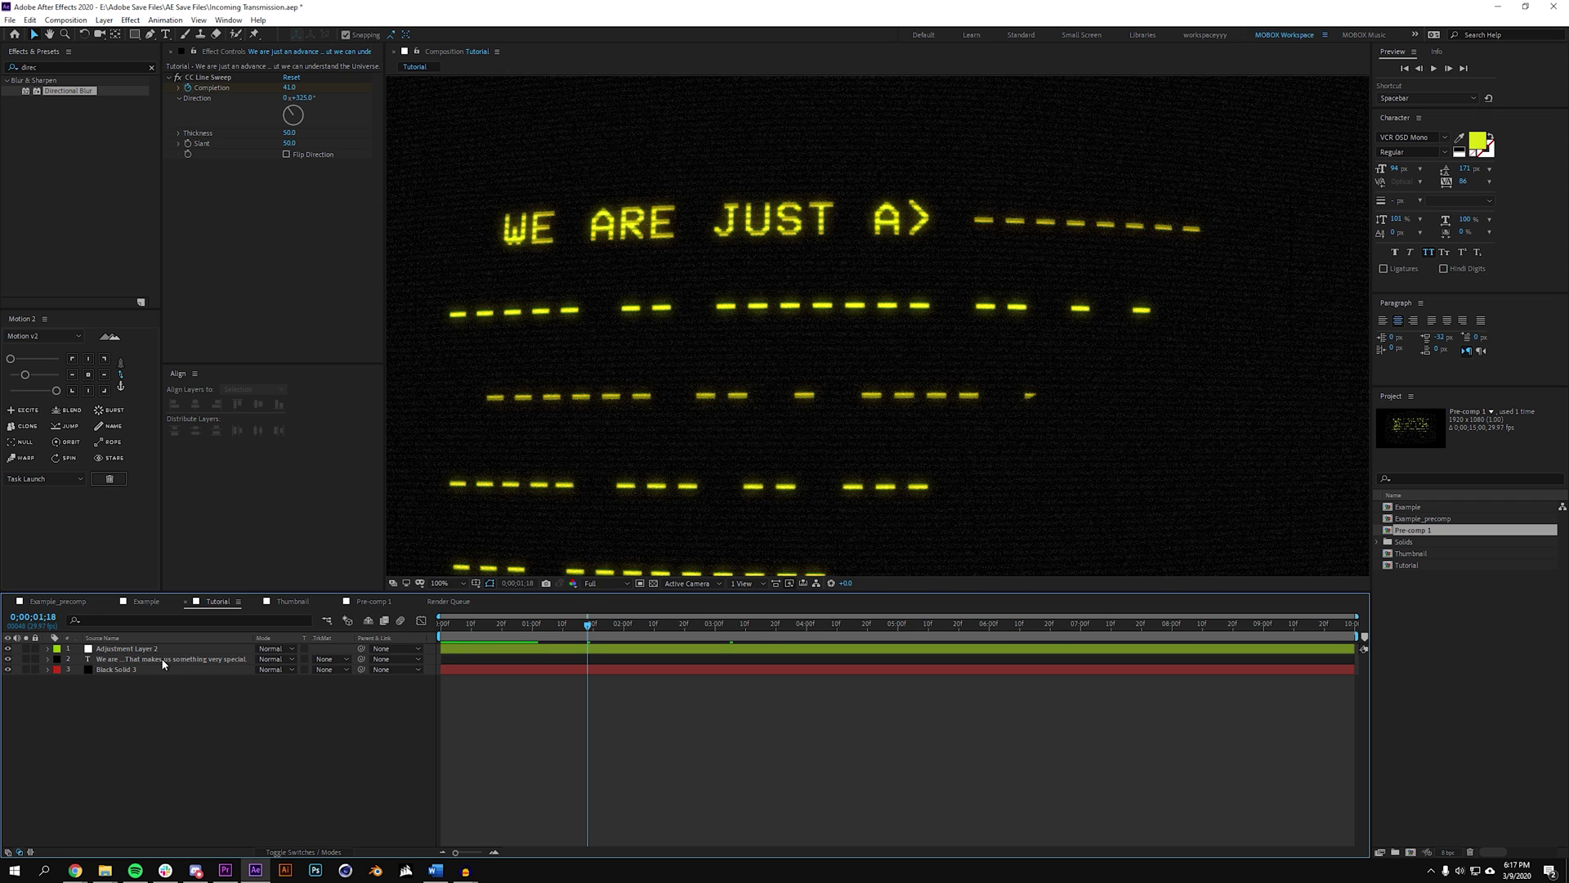
# - Search the effects for "transfo" and apply the Transform effect to the quote text layer in the Tutorial composition
pyautogui.click(162, 660)
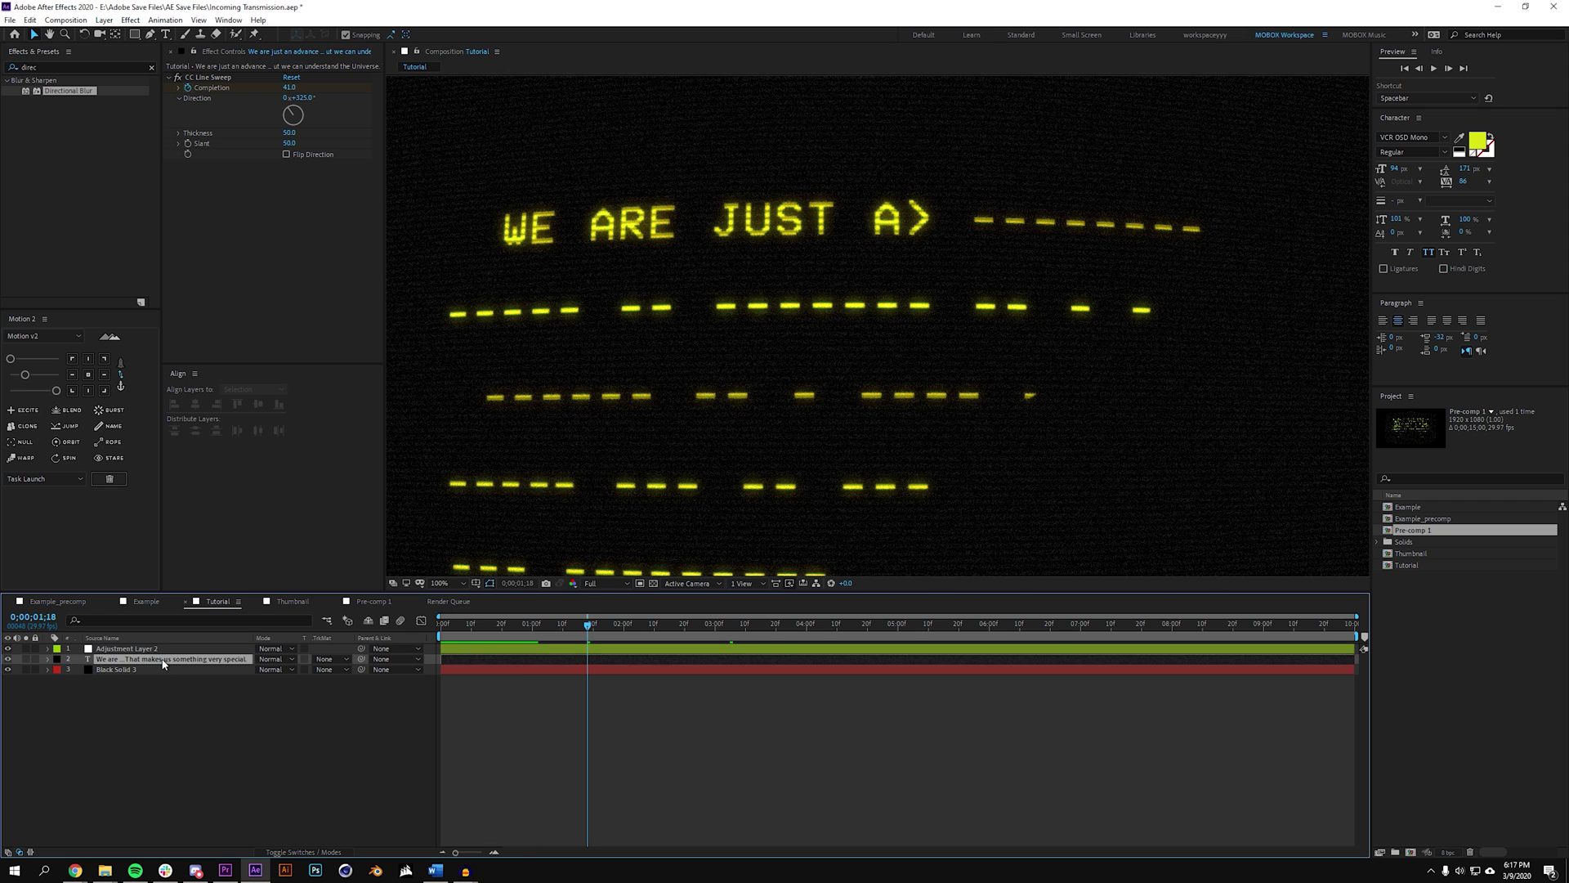
pyautogui.click(42, 66)
pyautogui.write('transfo')
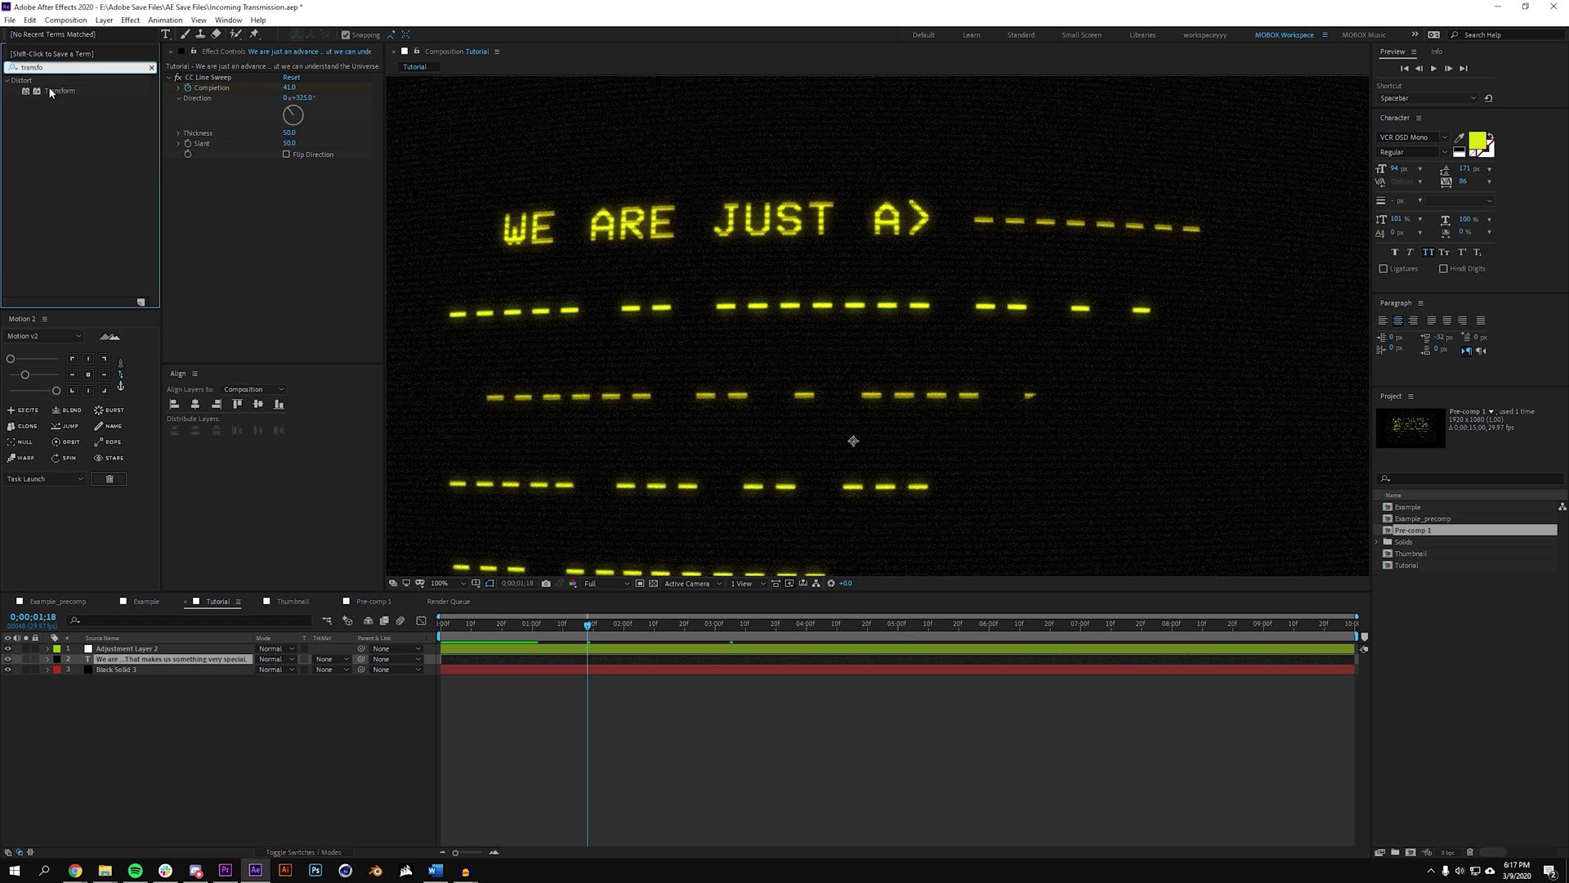
pyautogui.moveTo(53, 91); pyautogui.dragTo(139, 662)
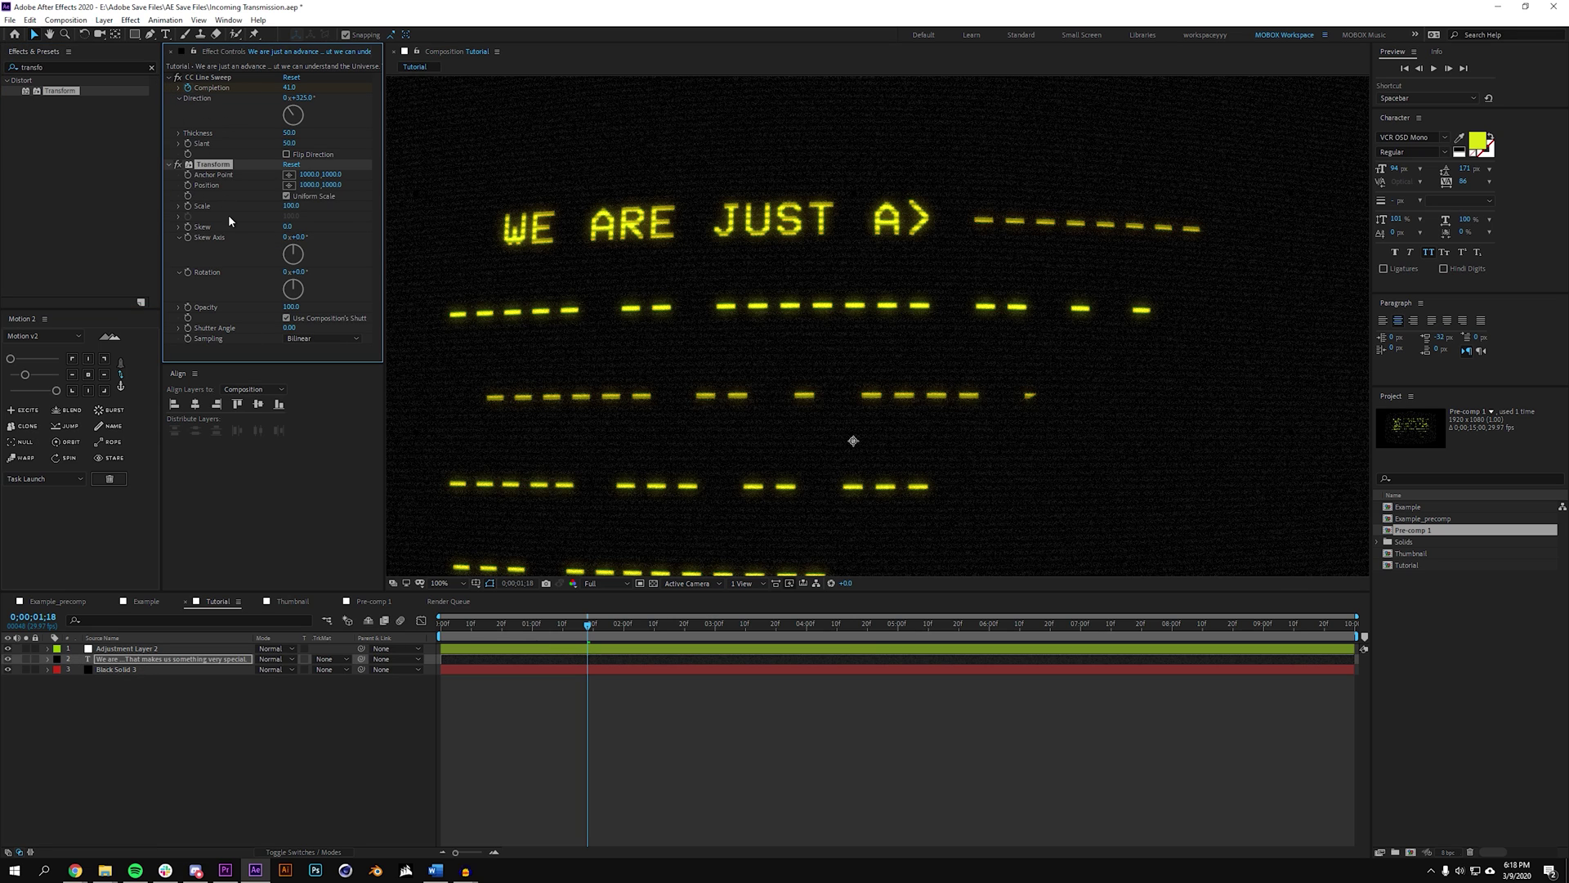
# - Add the expression wiggle(20,1.5) to the Position of the text layer's Transform effect
pyautogui.keyDown('alt'); pyautogui.click(189, 184); pyautogui.keyUp('alt')
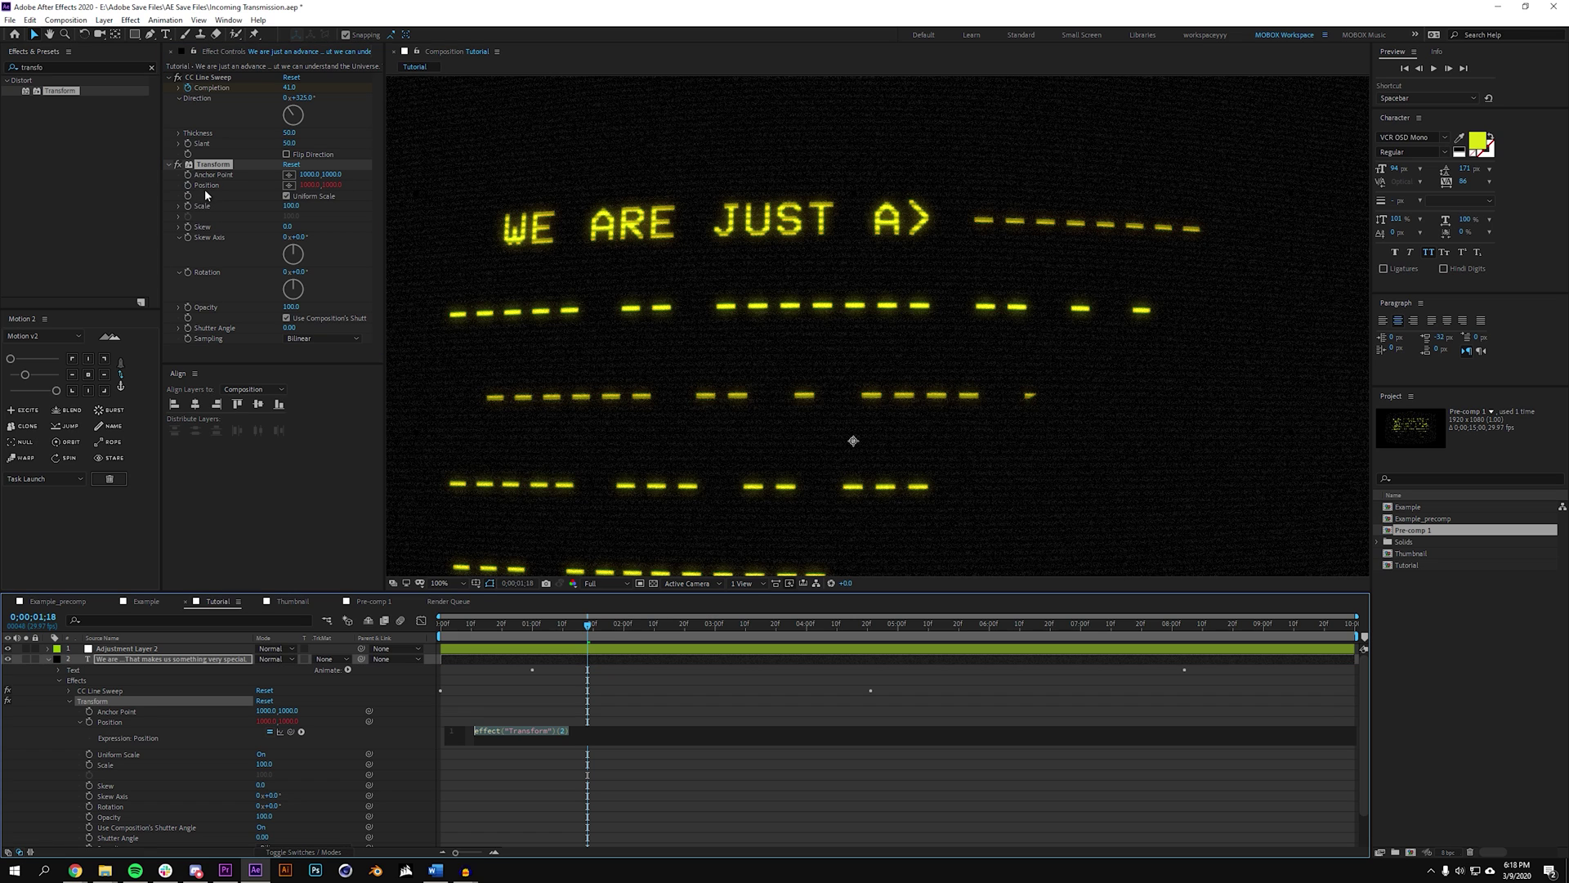
pyautogui.write('wiggle(29')
pyautogui.write(',1.5')
pyautogui.click(600, 712)
# - Set the preview resolution to Half and play the jittering text animation from the start of the composition
pyautogui.press('Home')
pyautogui.scroll(-1, 615, 577)
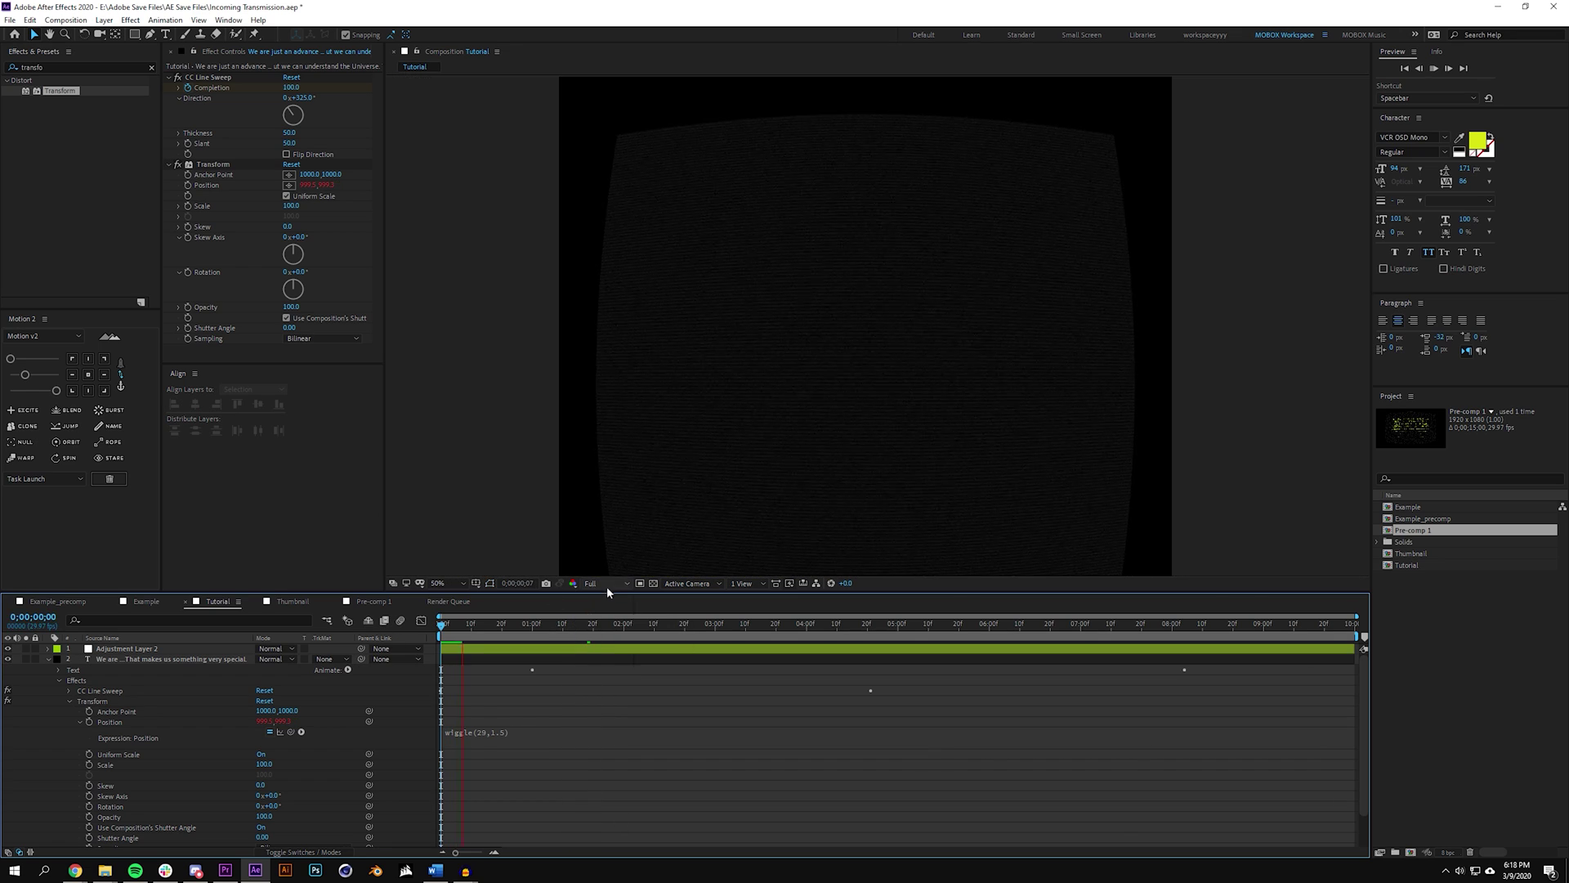
pyautogui.click(606, 585)
pyautogui.click(608, 600)
pyautogui.press('space')
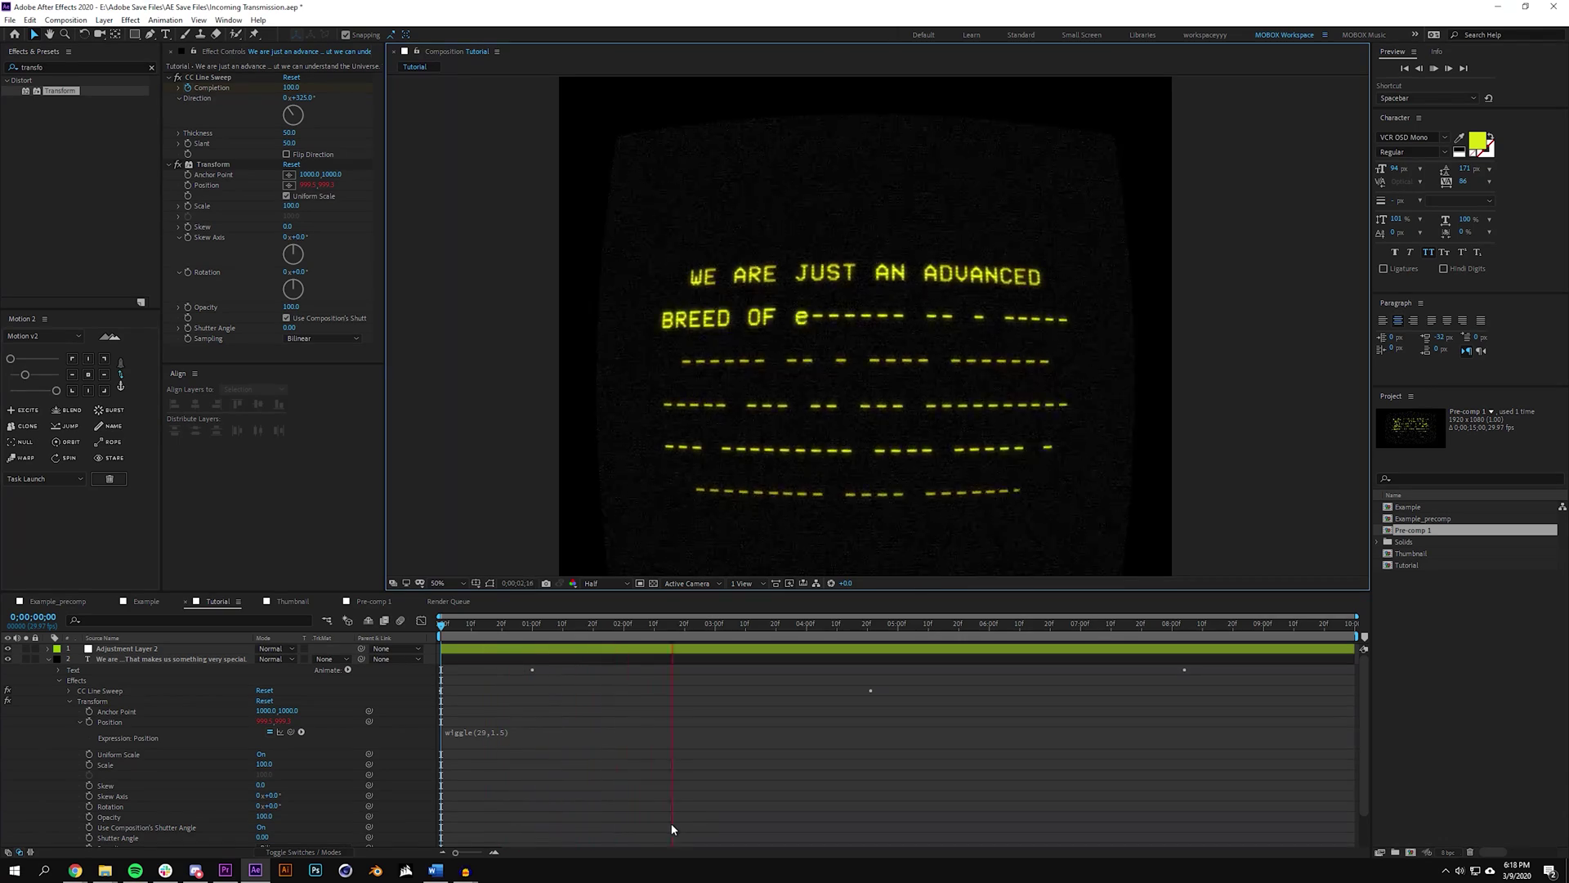
pyautogui.moveTo(532, 625); pyautogui.dragTo(379, 622)
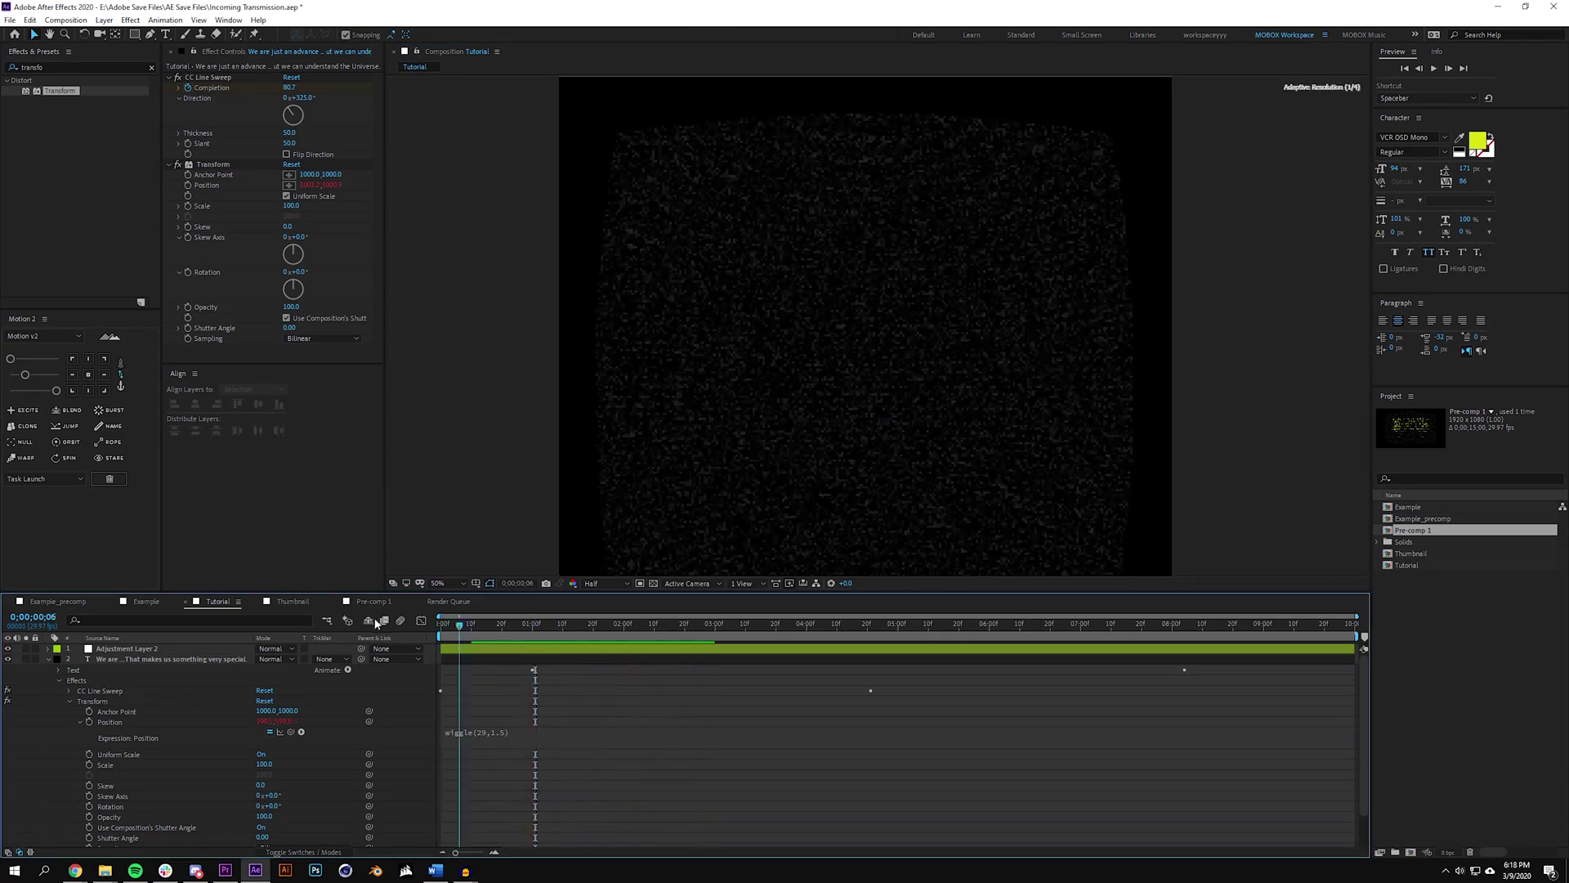
pyautogui.press('space')
pyautogui.press('space')
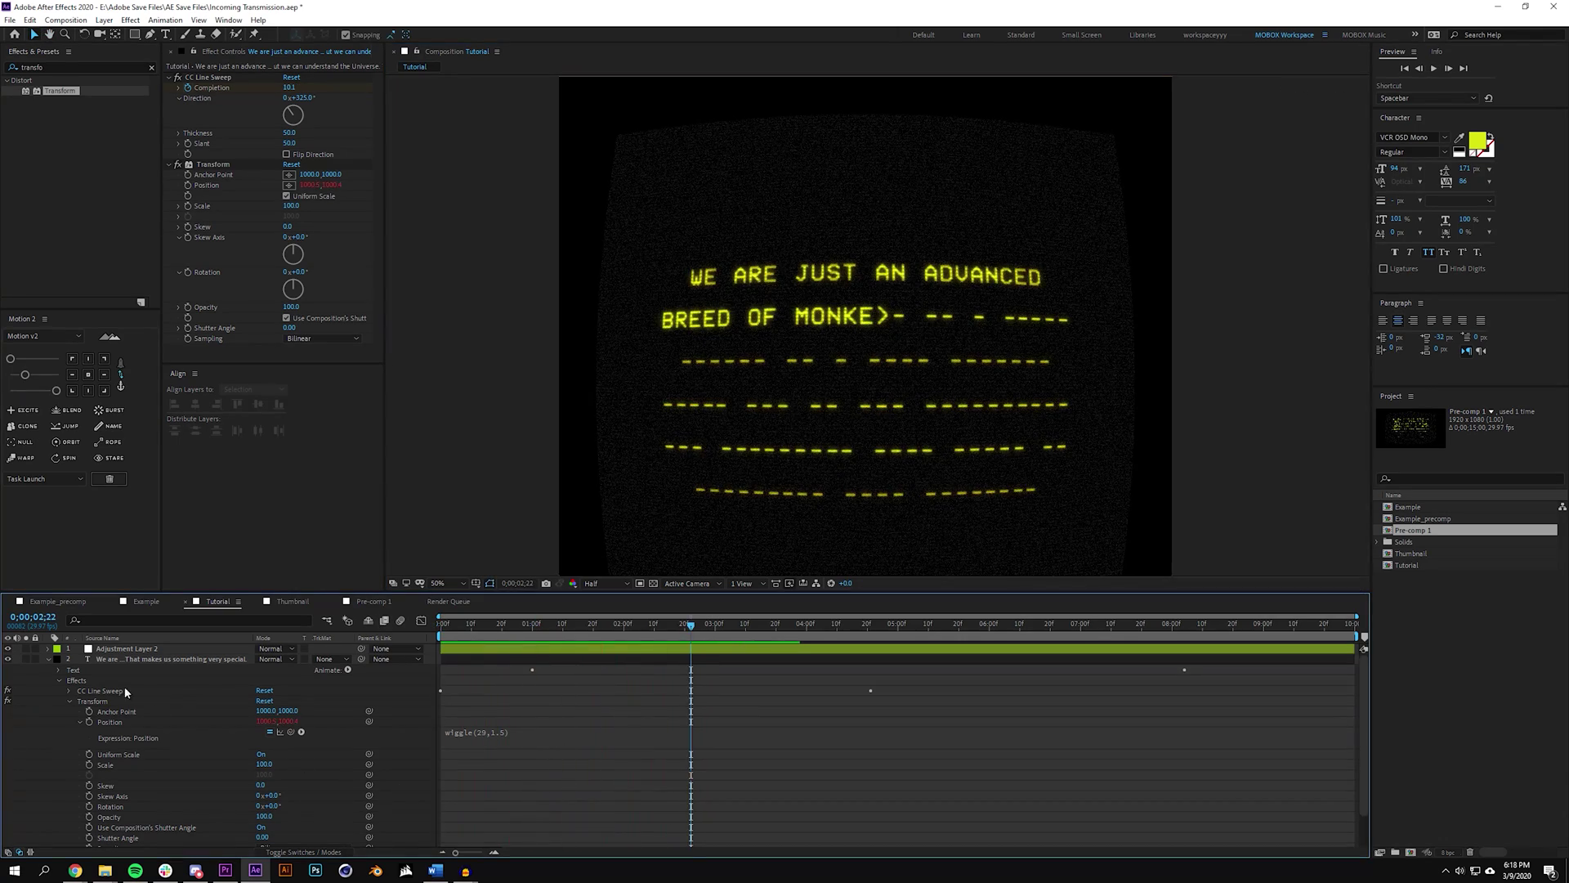
# - Collapse the quote text layer's properties and duplicate the layer
pyautogui.click(47, 658)
pyautogui.click(98, 659)
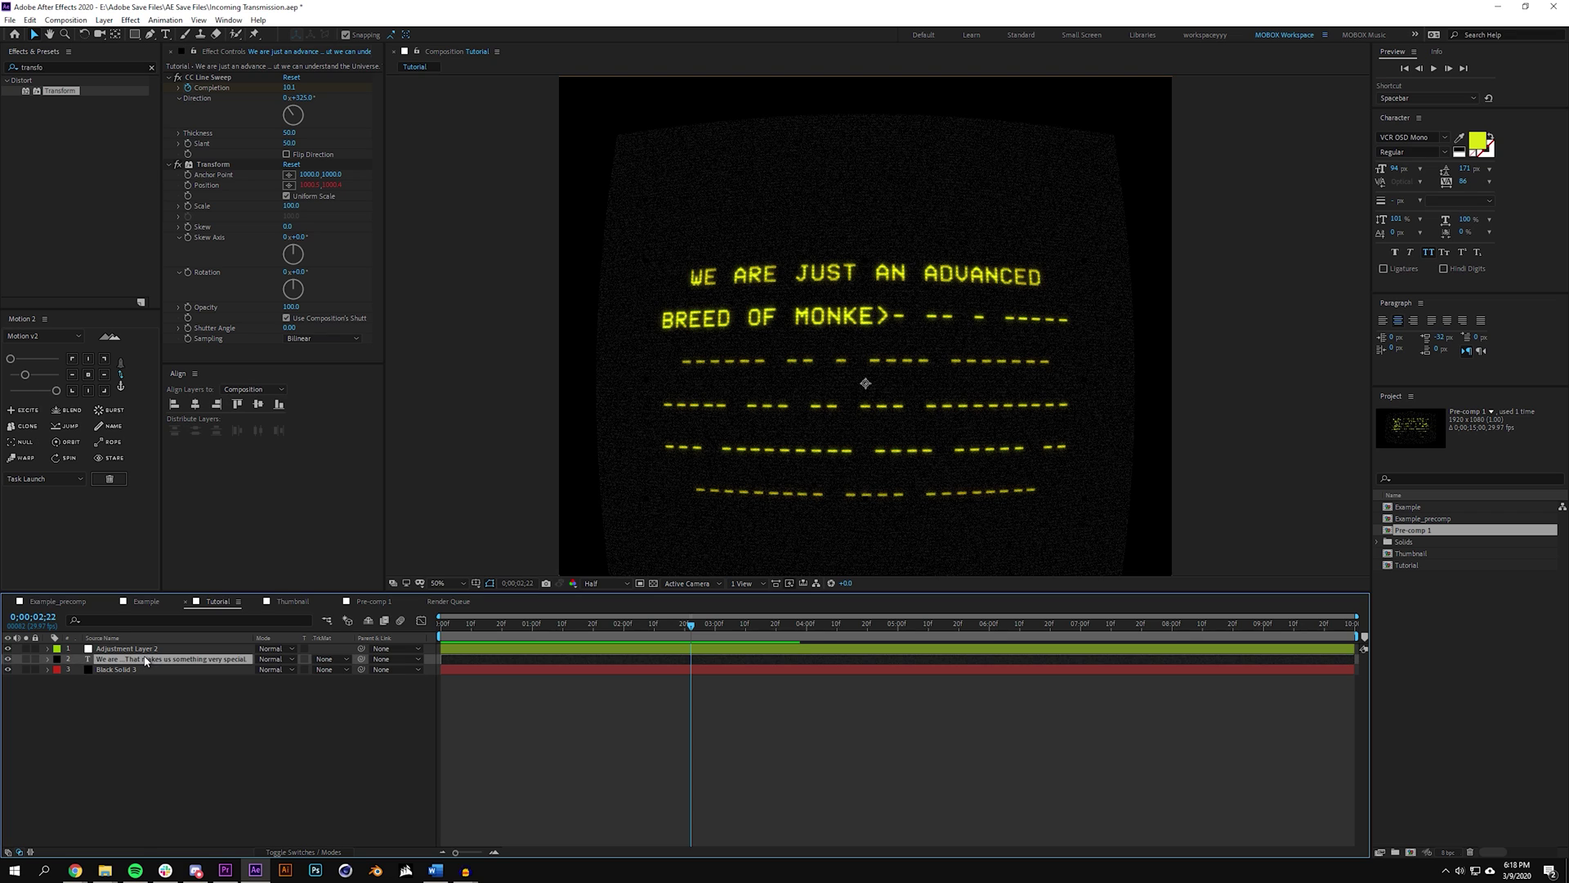
pyautogui.hotkey('ctrl', 'd')
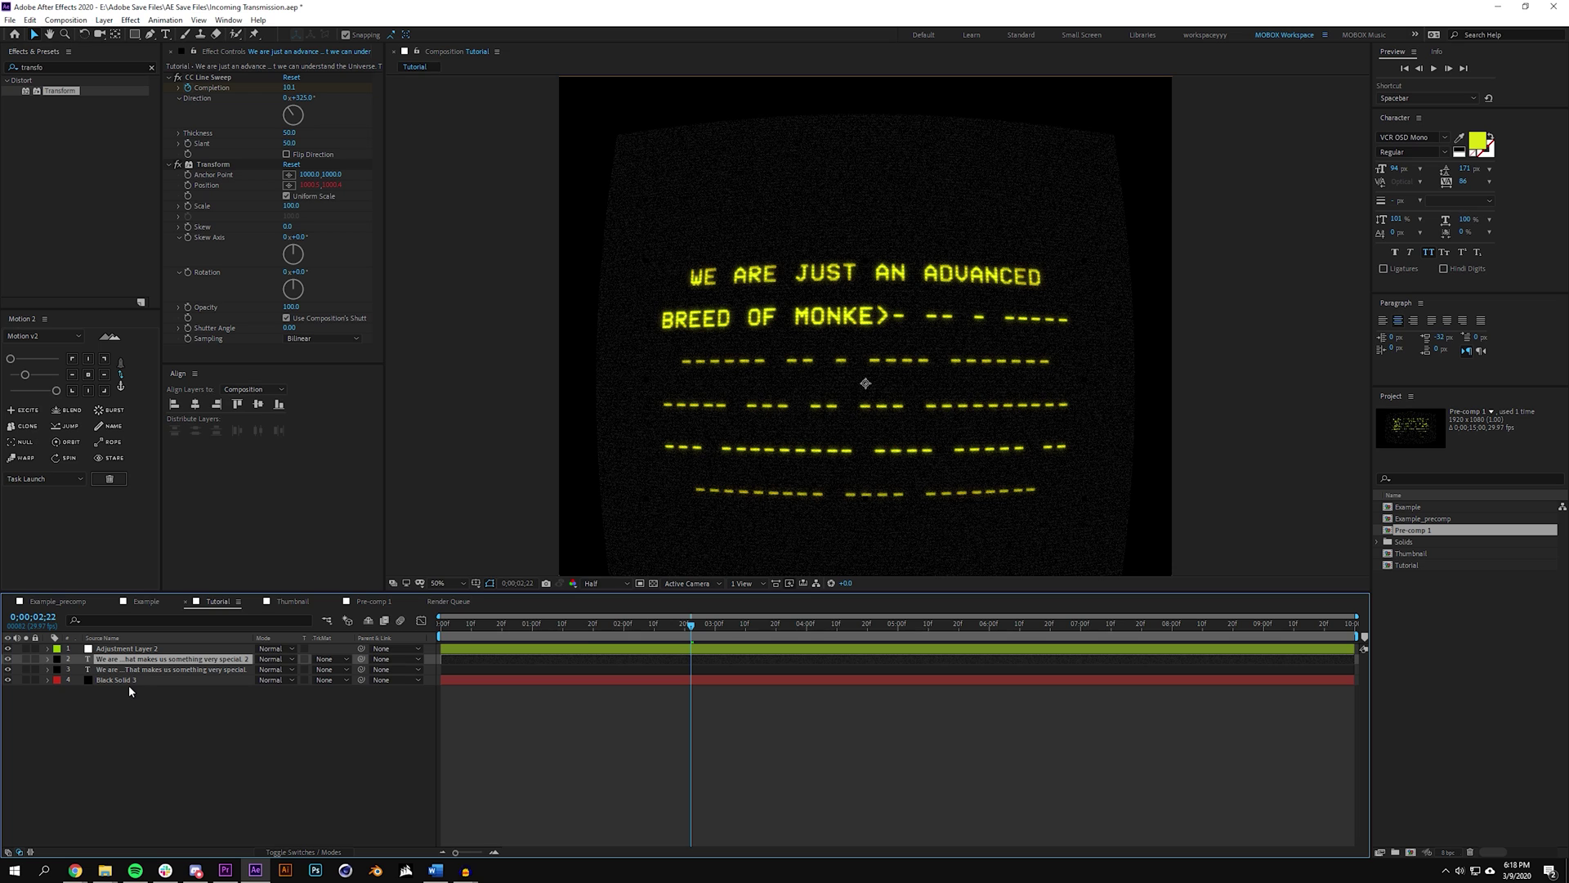
# - Collapse the CC Line Sweep and Transform effect settings on both quote text layers, leaving the lower copy selected
pyautogui.click(167, 77)
pyautogui.click(168, 88)
pyautogui.click(159, 732)
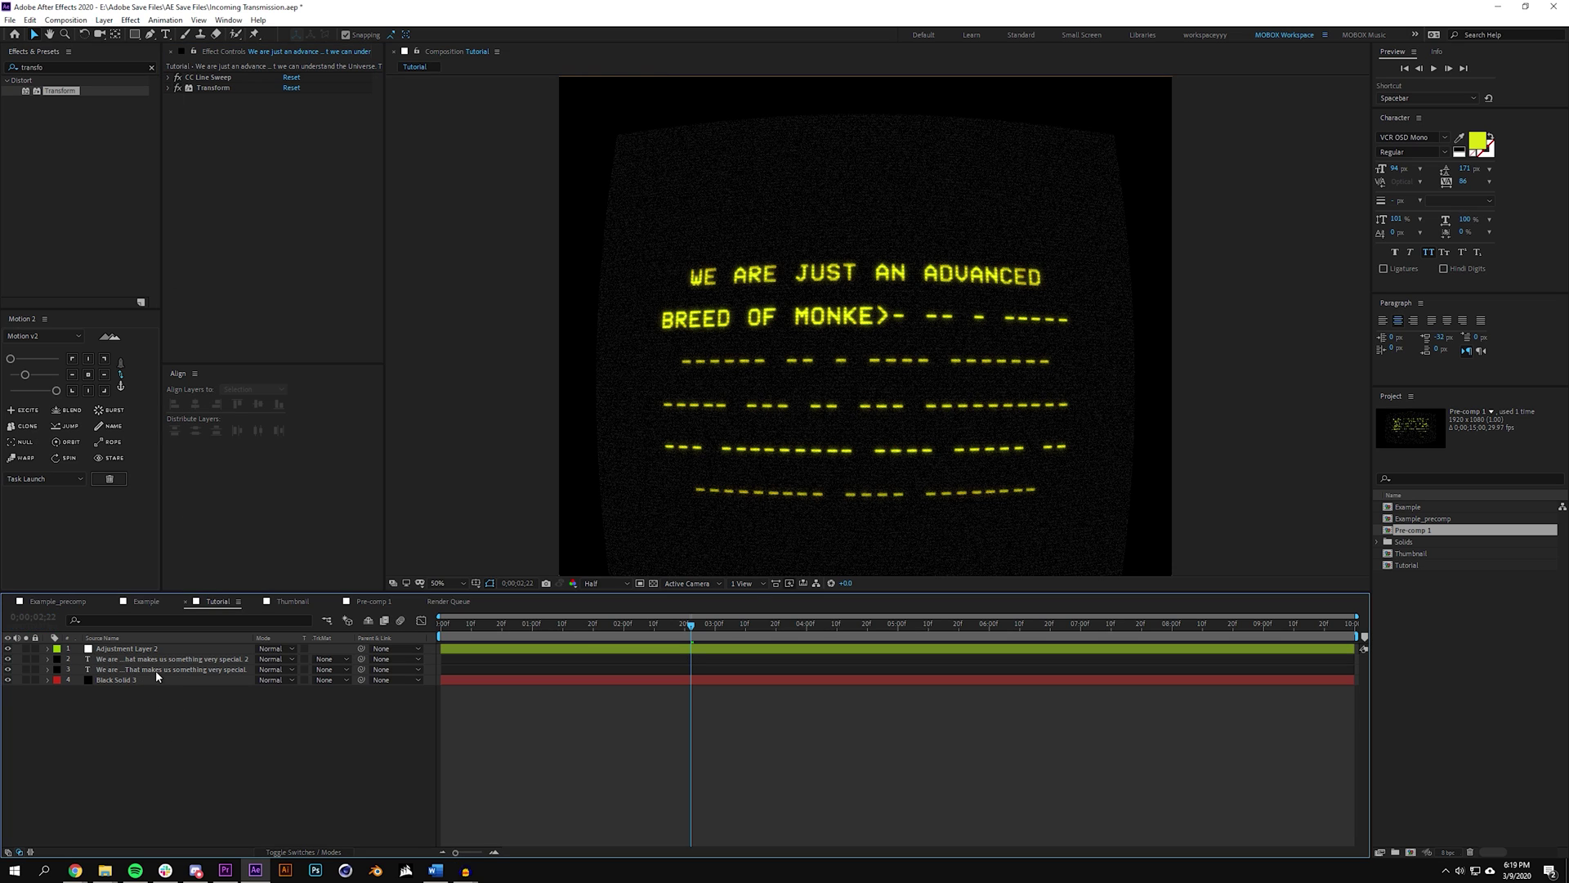
pyautogui.click(154, 670)
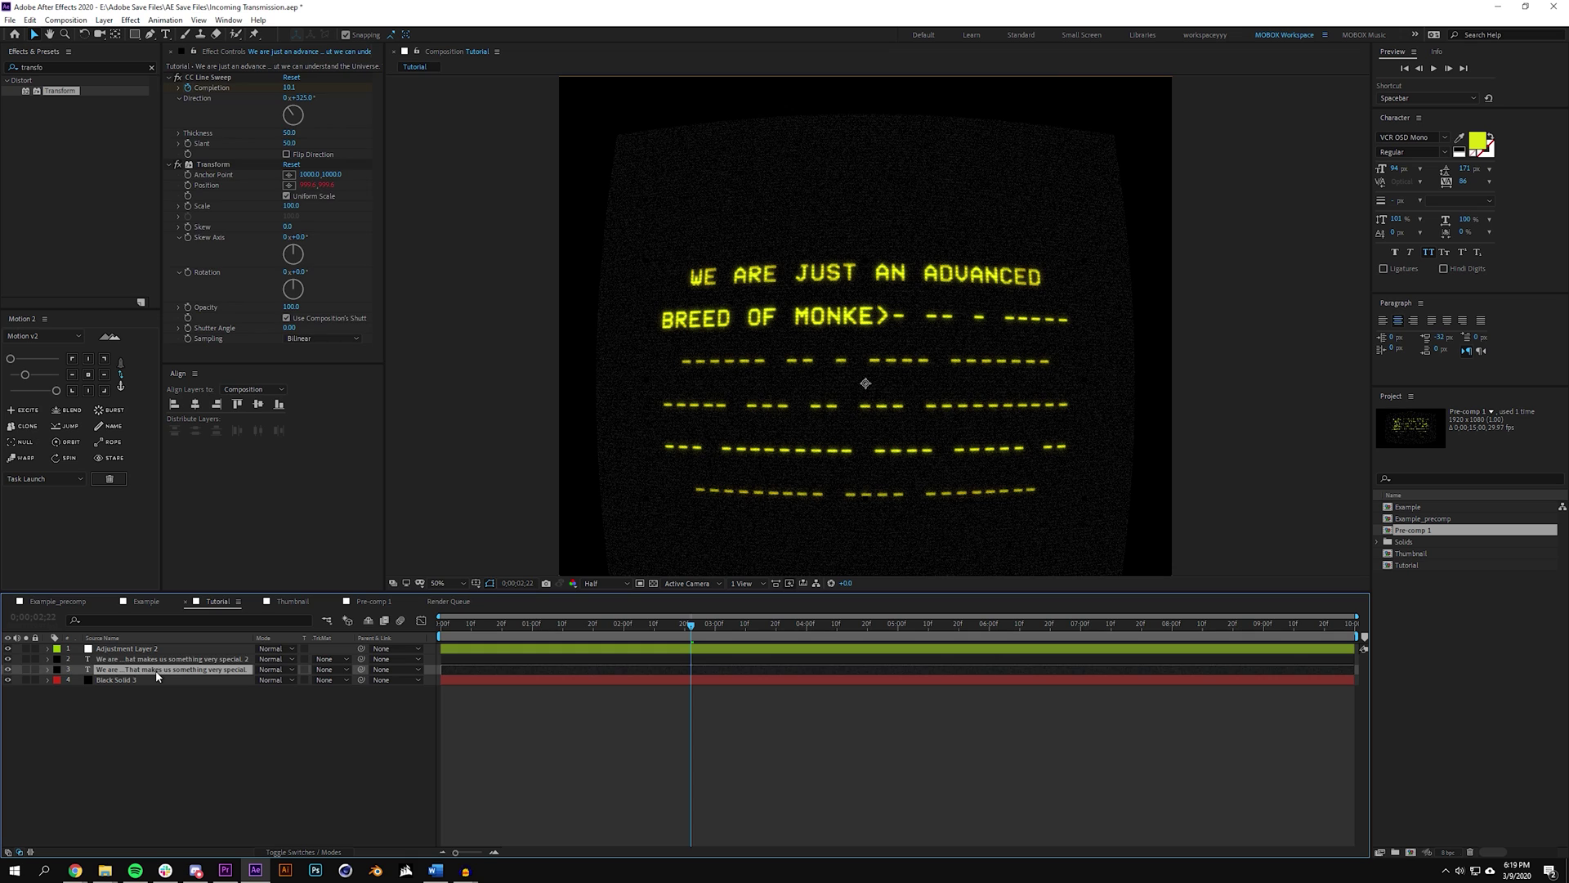
pyautogui.click(169, 78)
pyautogui.click(169, 88)
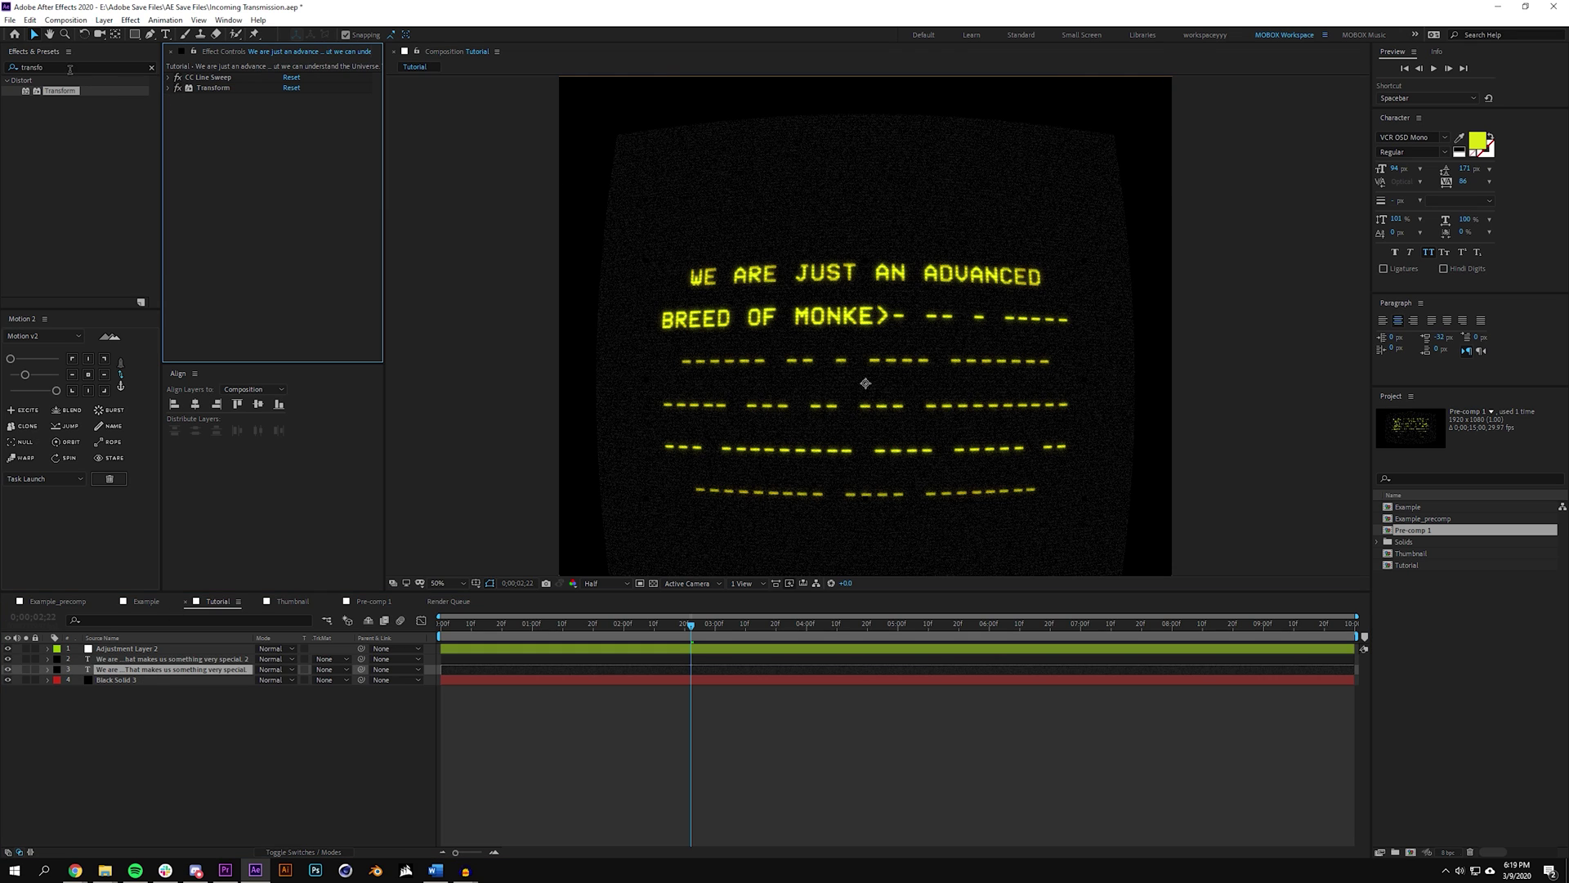
# - Search the effects for "dire" and apply Directional Blur to the lower quote text layer
pyautogui.click(69, 68)
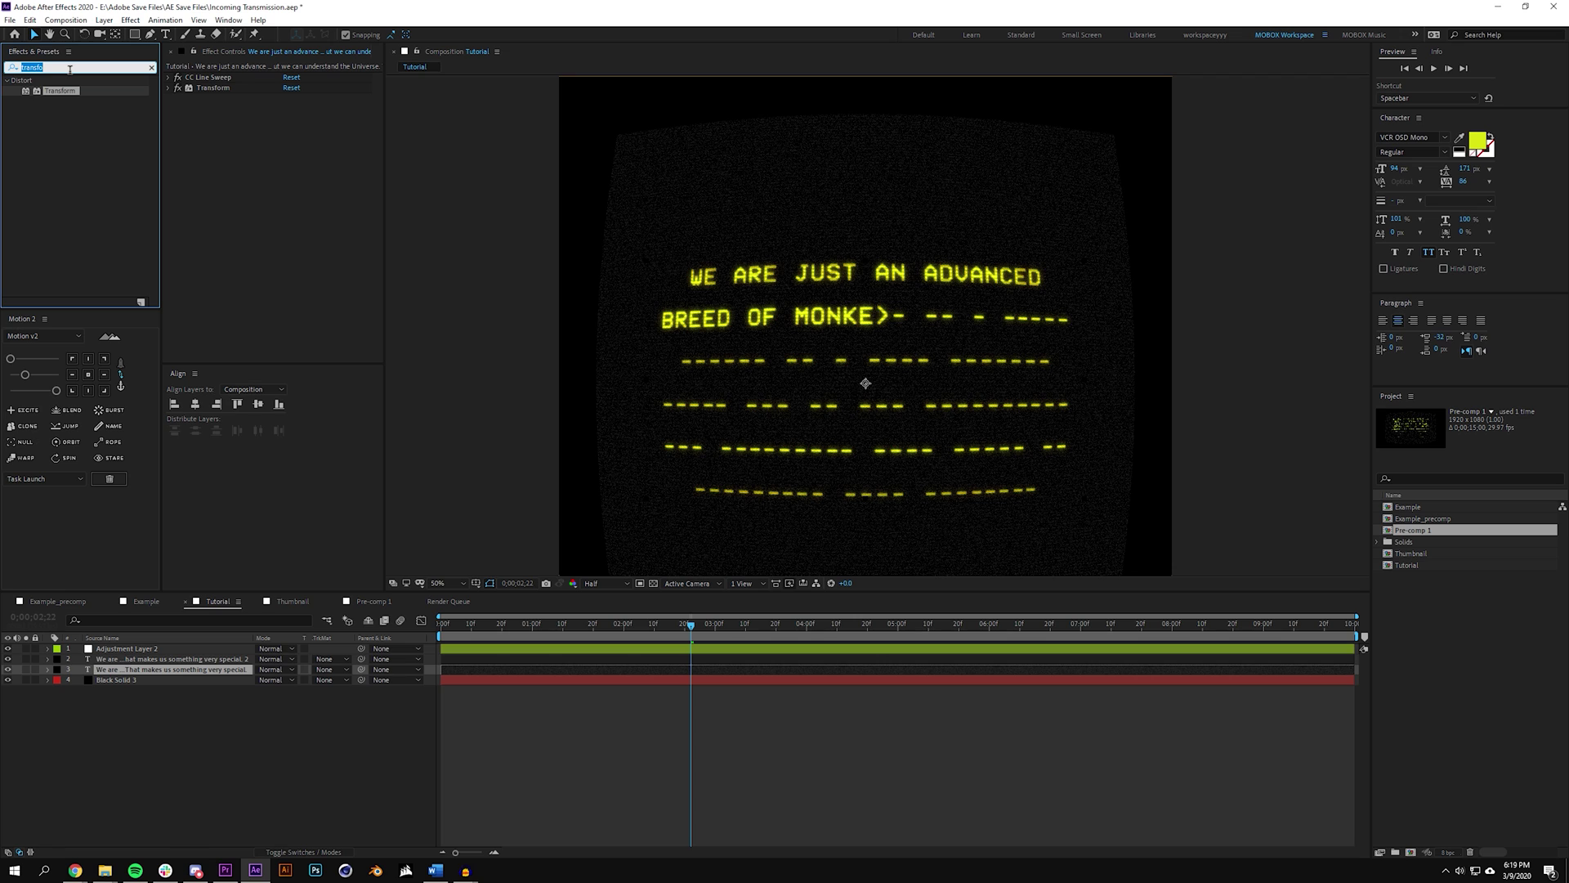
pyautogui.write('dire')
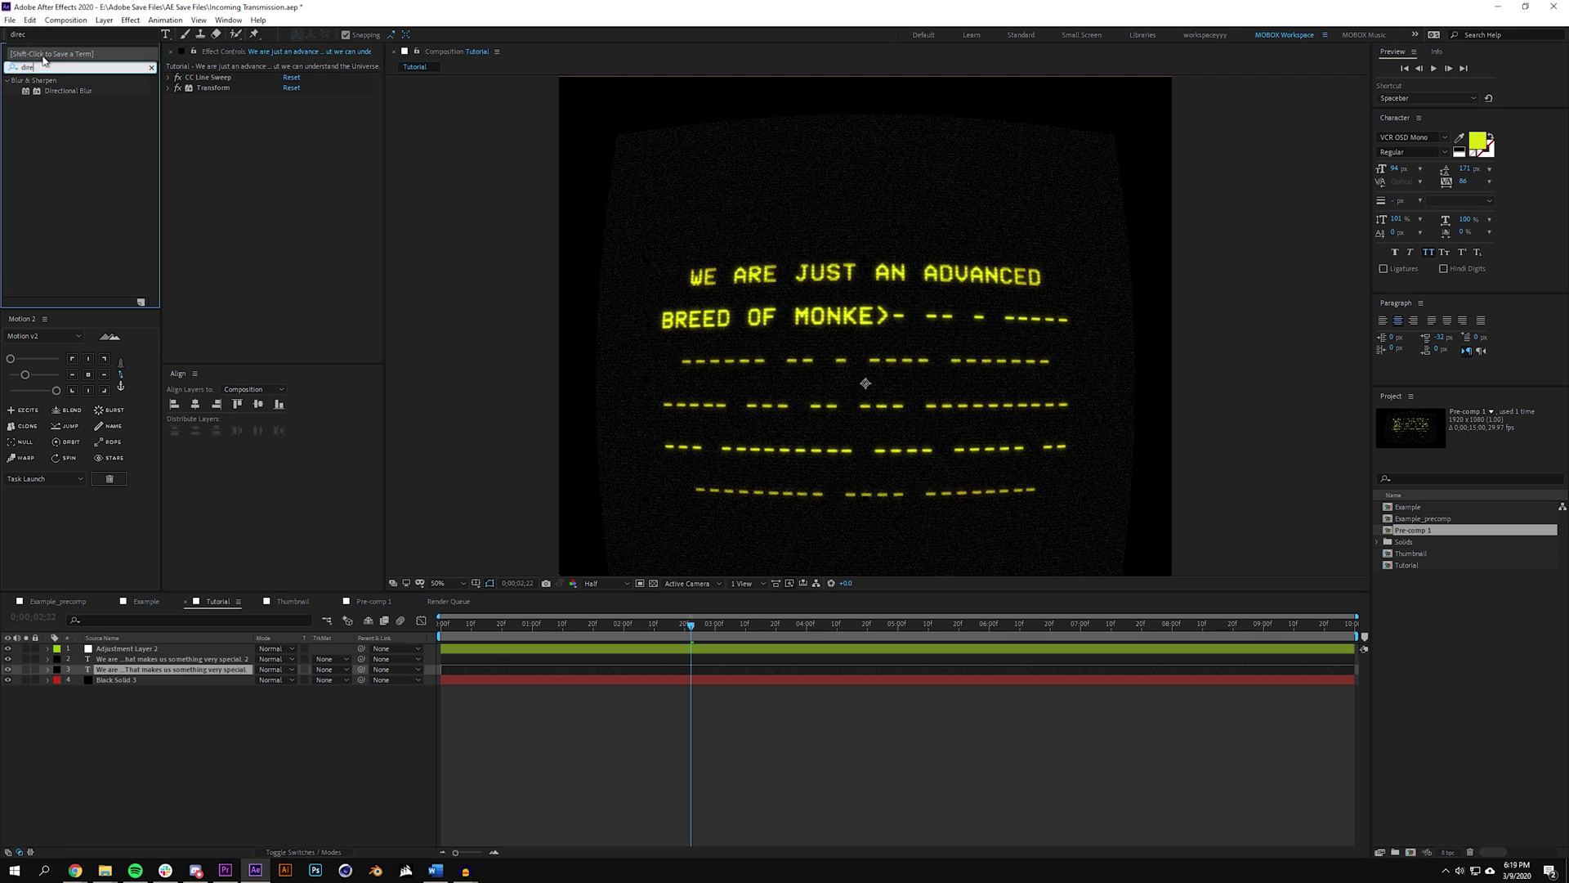
pyautogui.moveTo(66, 92); pyautogui.dragTo(260, 154)
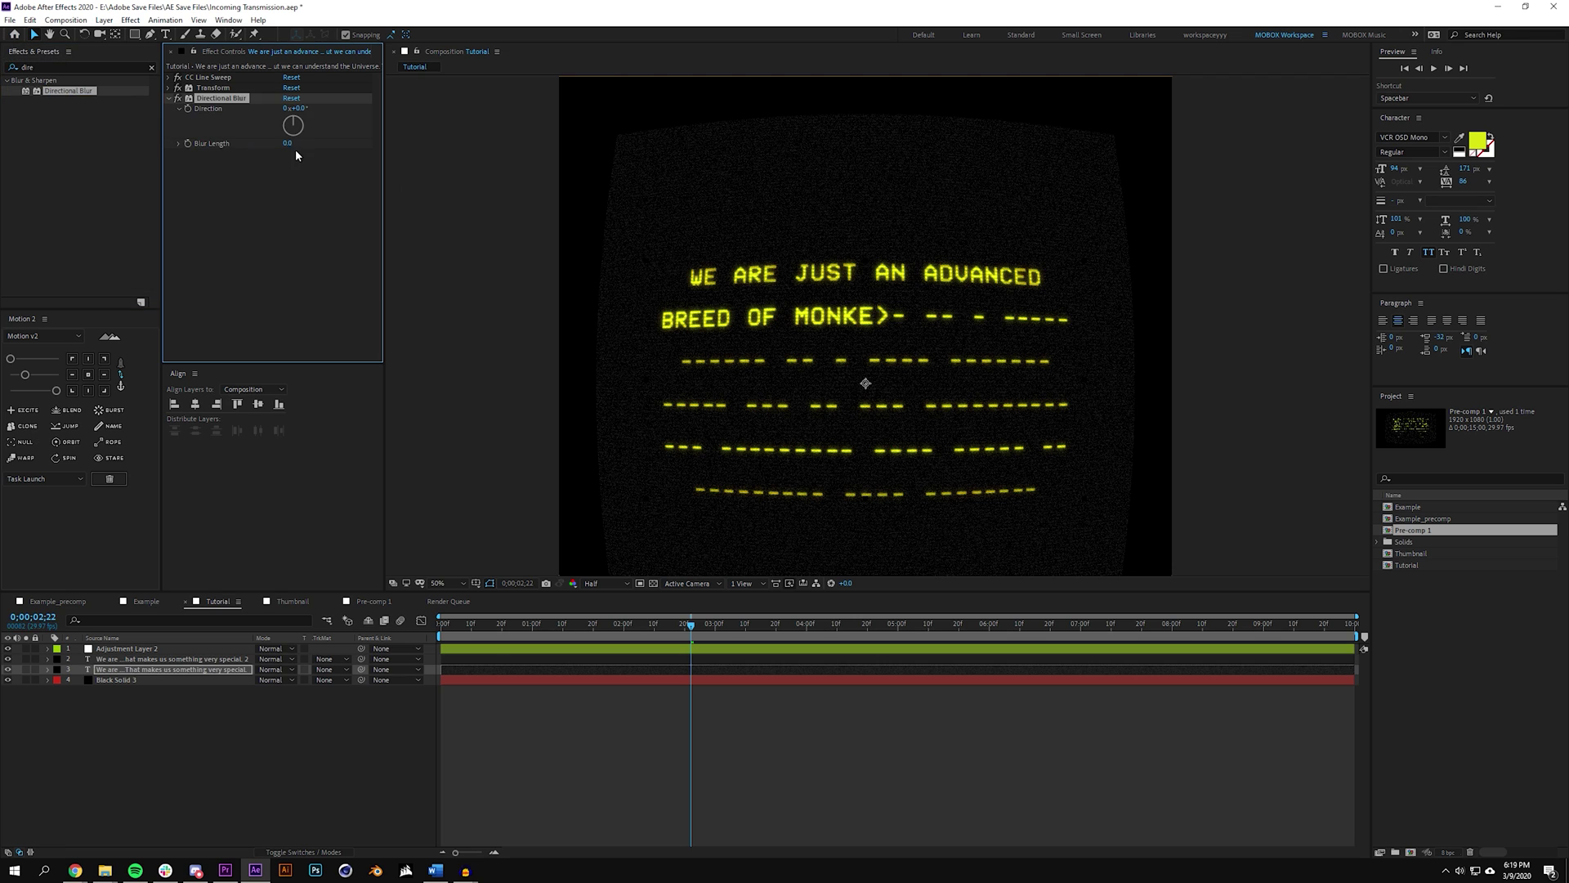
# - Set the Directional Blur's Blur Length to about 31.6 and its Direction to 90° on the lower text layer
pyautogui.press('/')
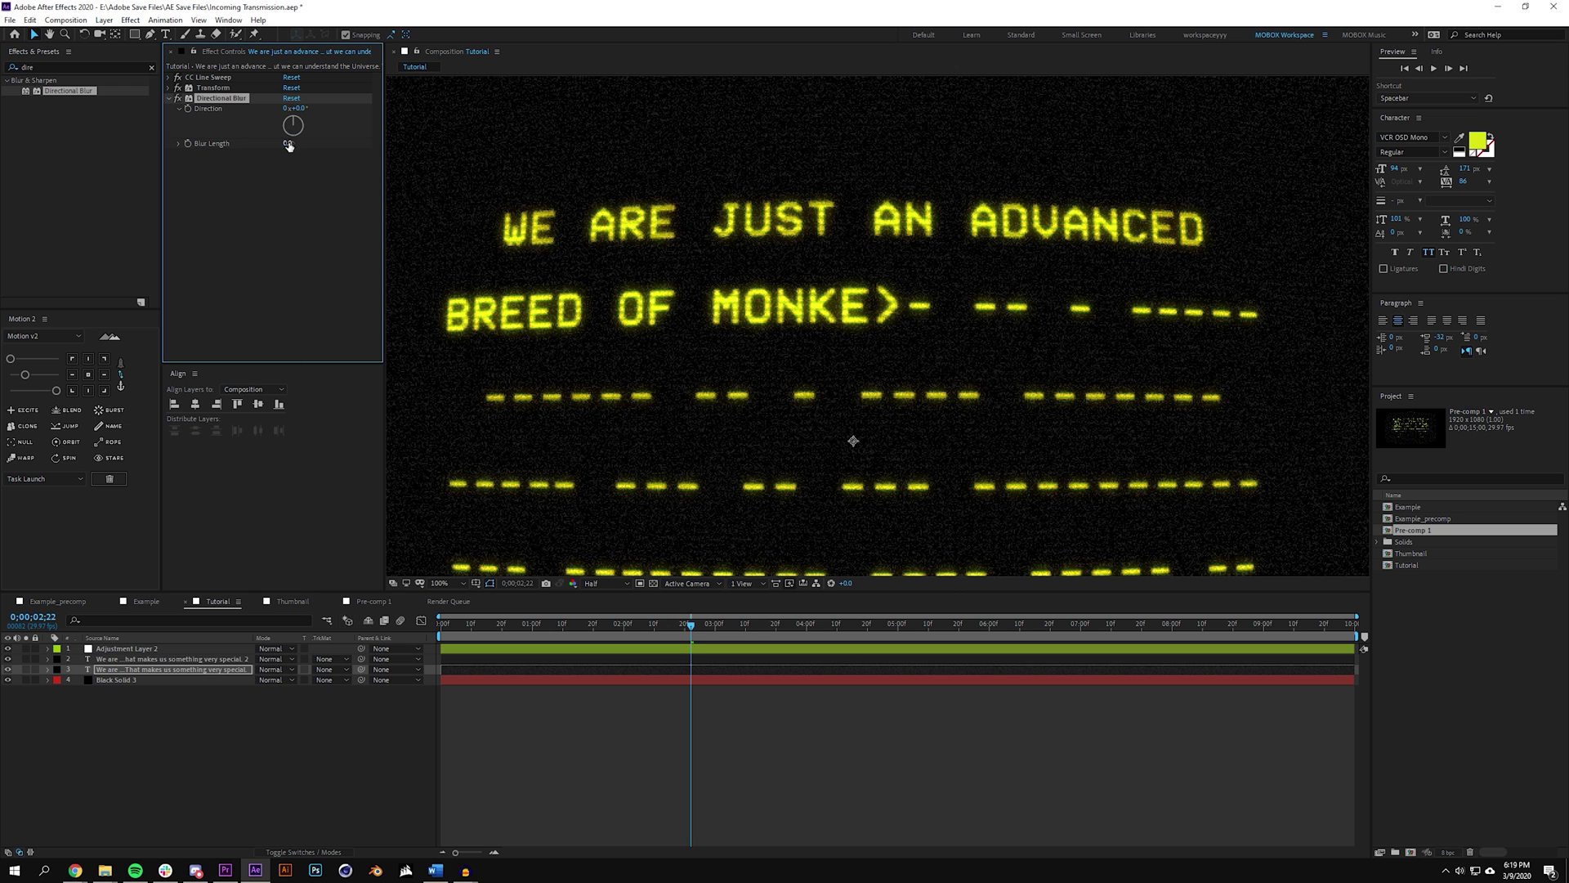
pyautogui.moveTo(287, 143); pyautogui.dragTo(572, 141)
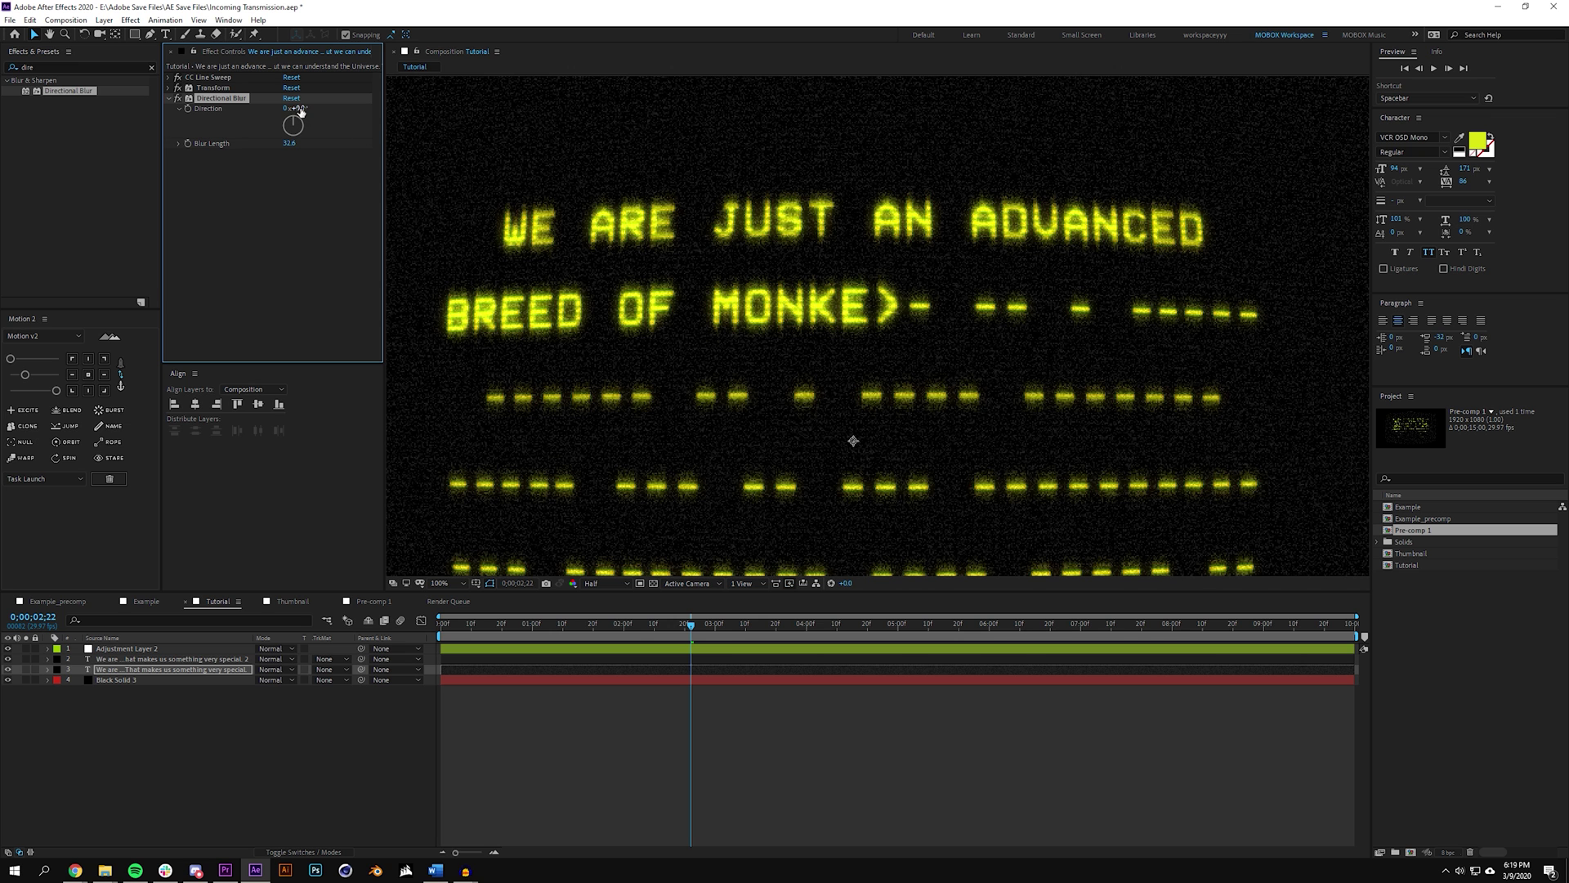
pyautogui.moveTo(296, 108); pyautogui.dragTo(304, 108)
pyautogui.write('90')
pyautogui.press('Return')
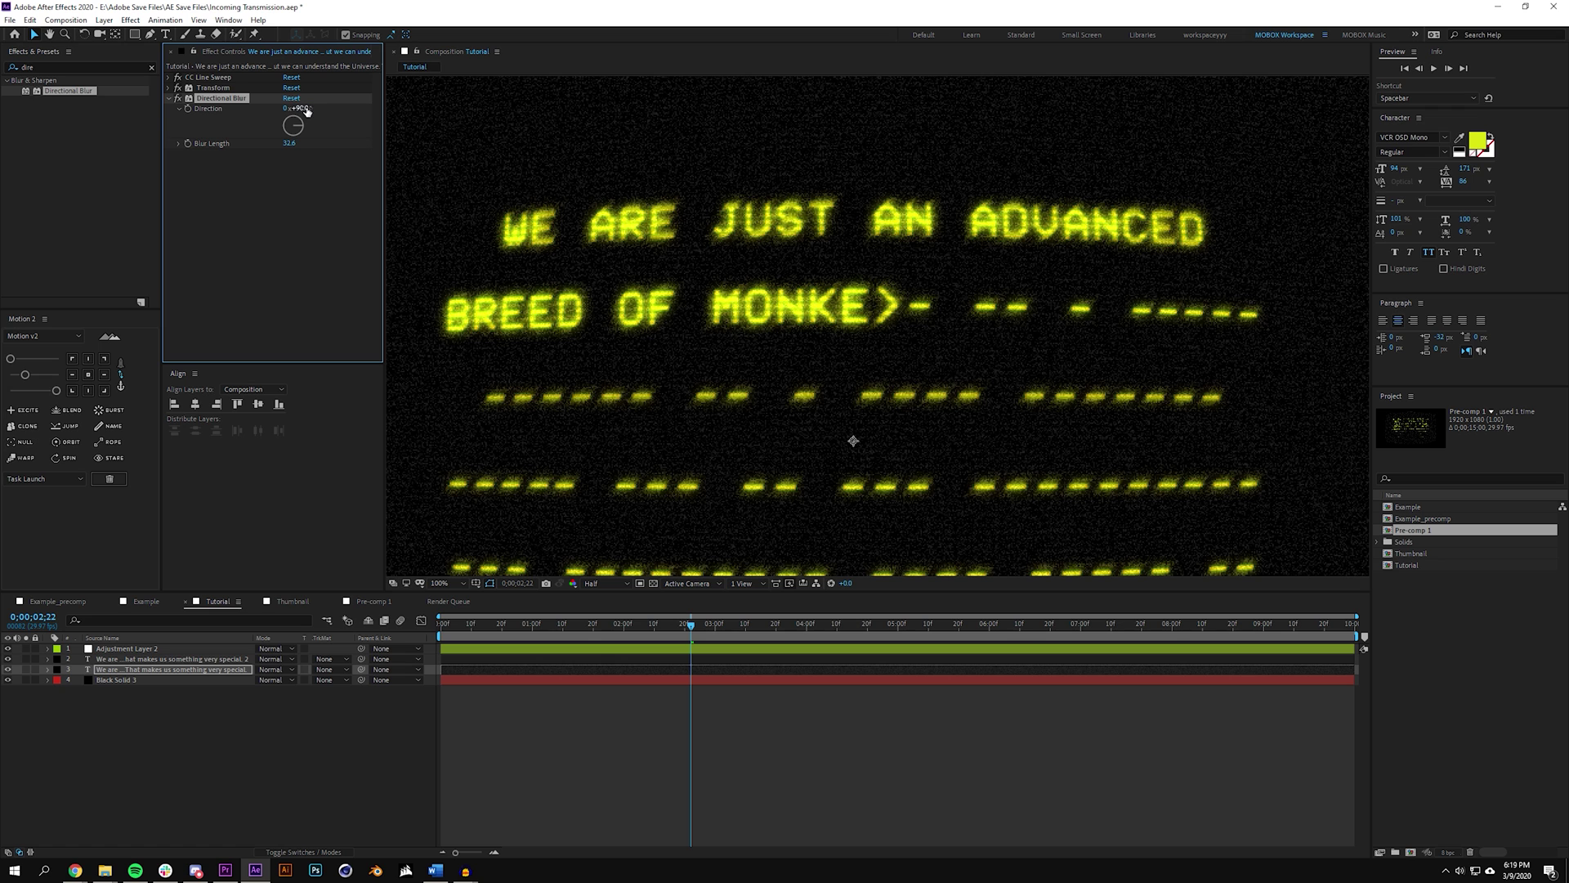
pyautogui.click(288, 701)
pyautogui.scroll(-2, 913, 409)
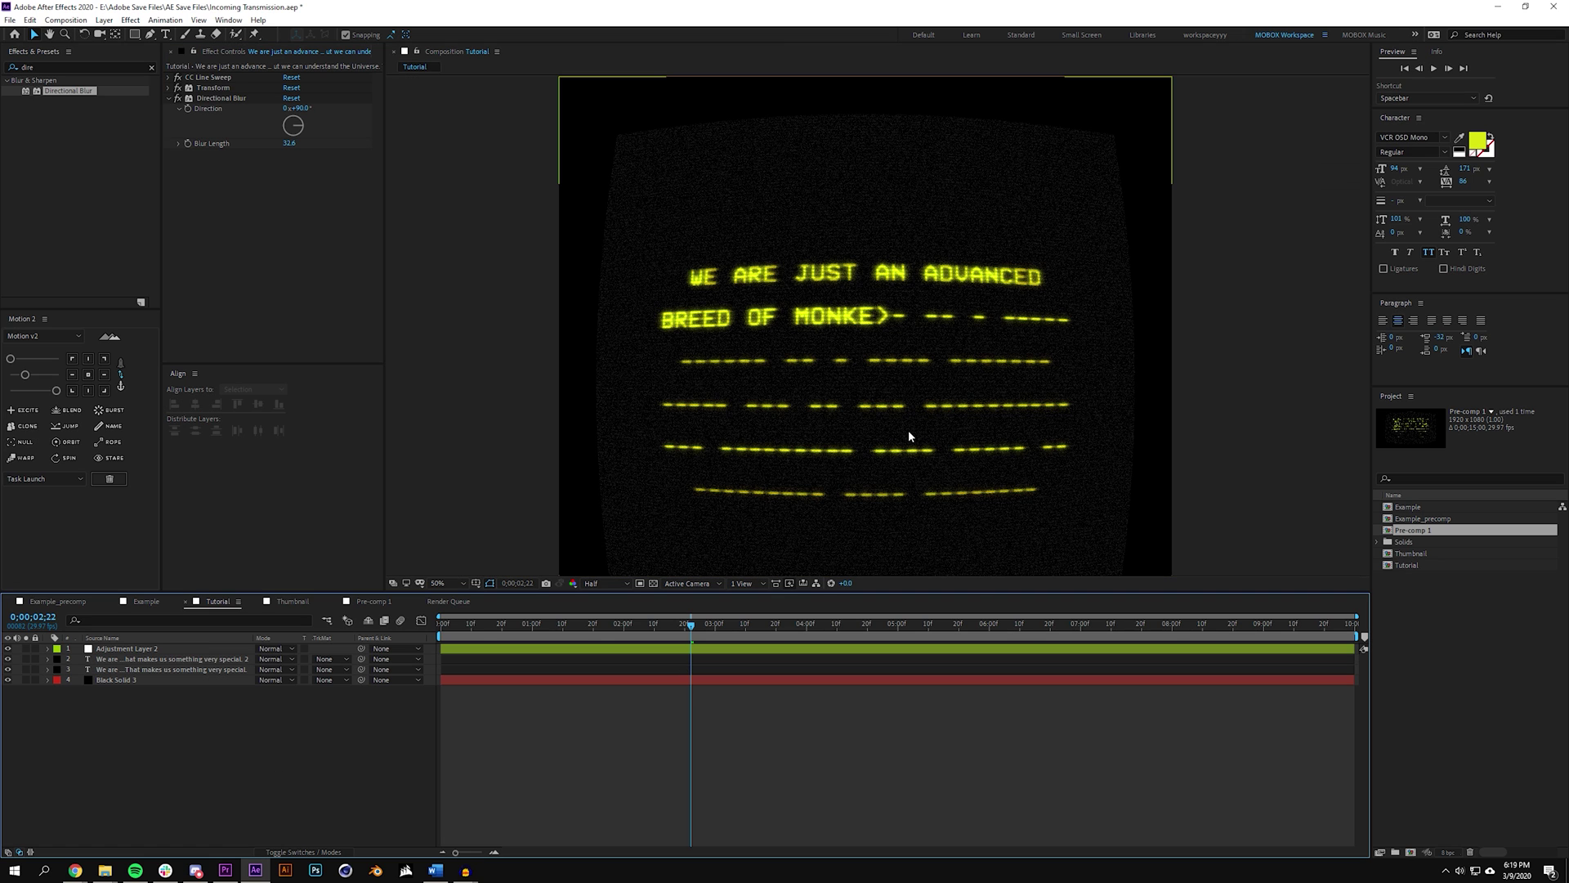
# - Set the opacity of the blurred lower text layer to 50%
pyautogui.click(154, 670)
pyautogui.press('t')
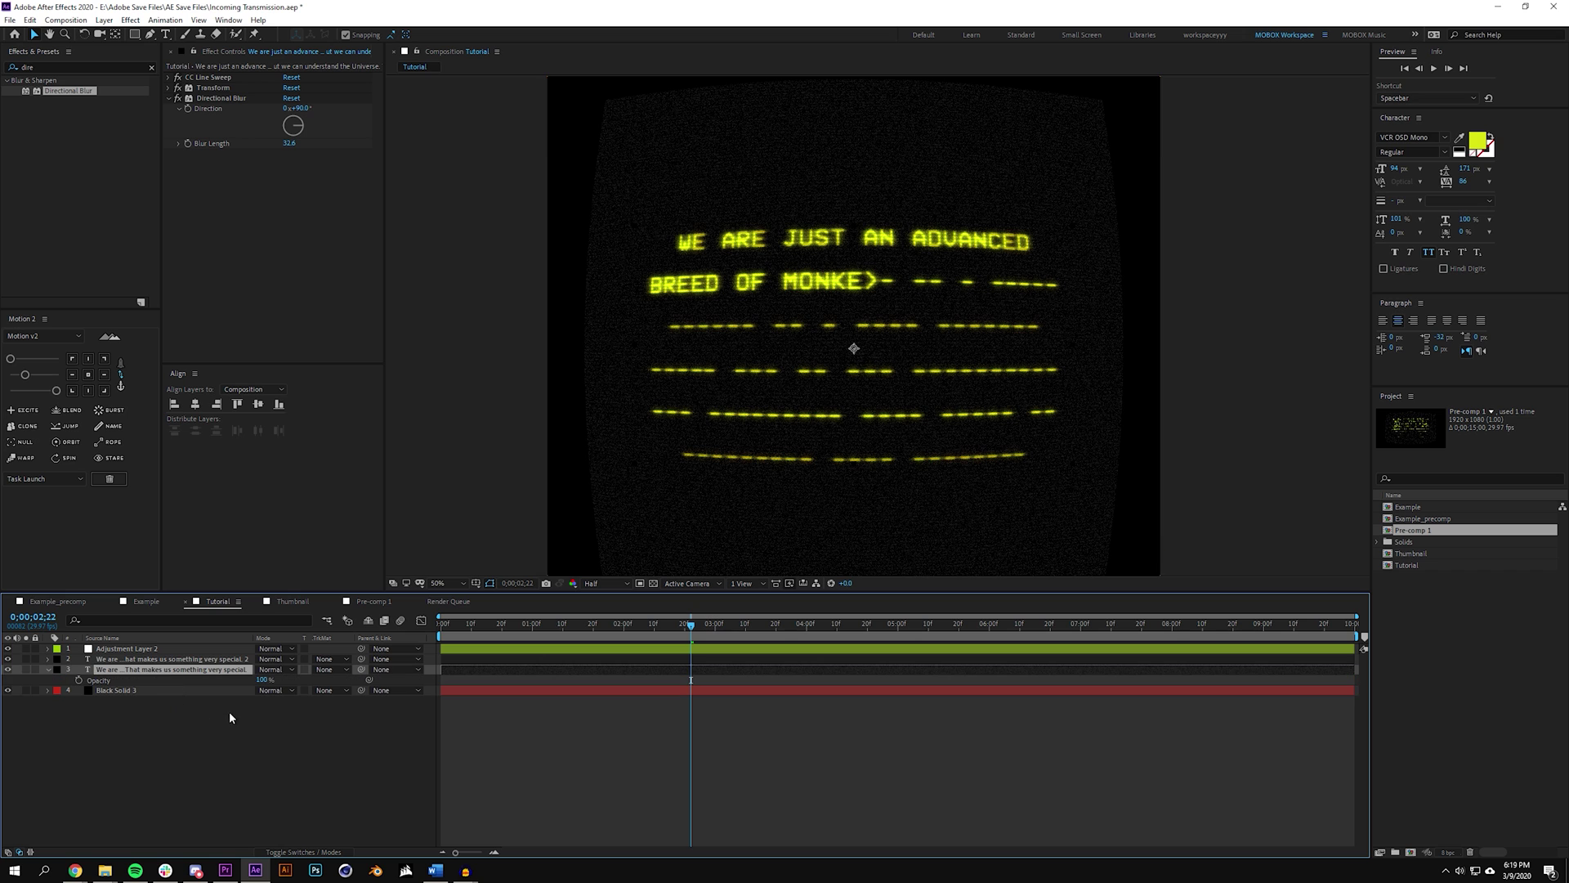
pyautogui.click(262, 679)
pyautogui.write('50')
pyautogui.press('Return')
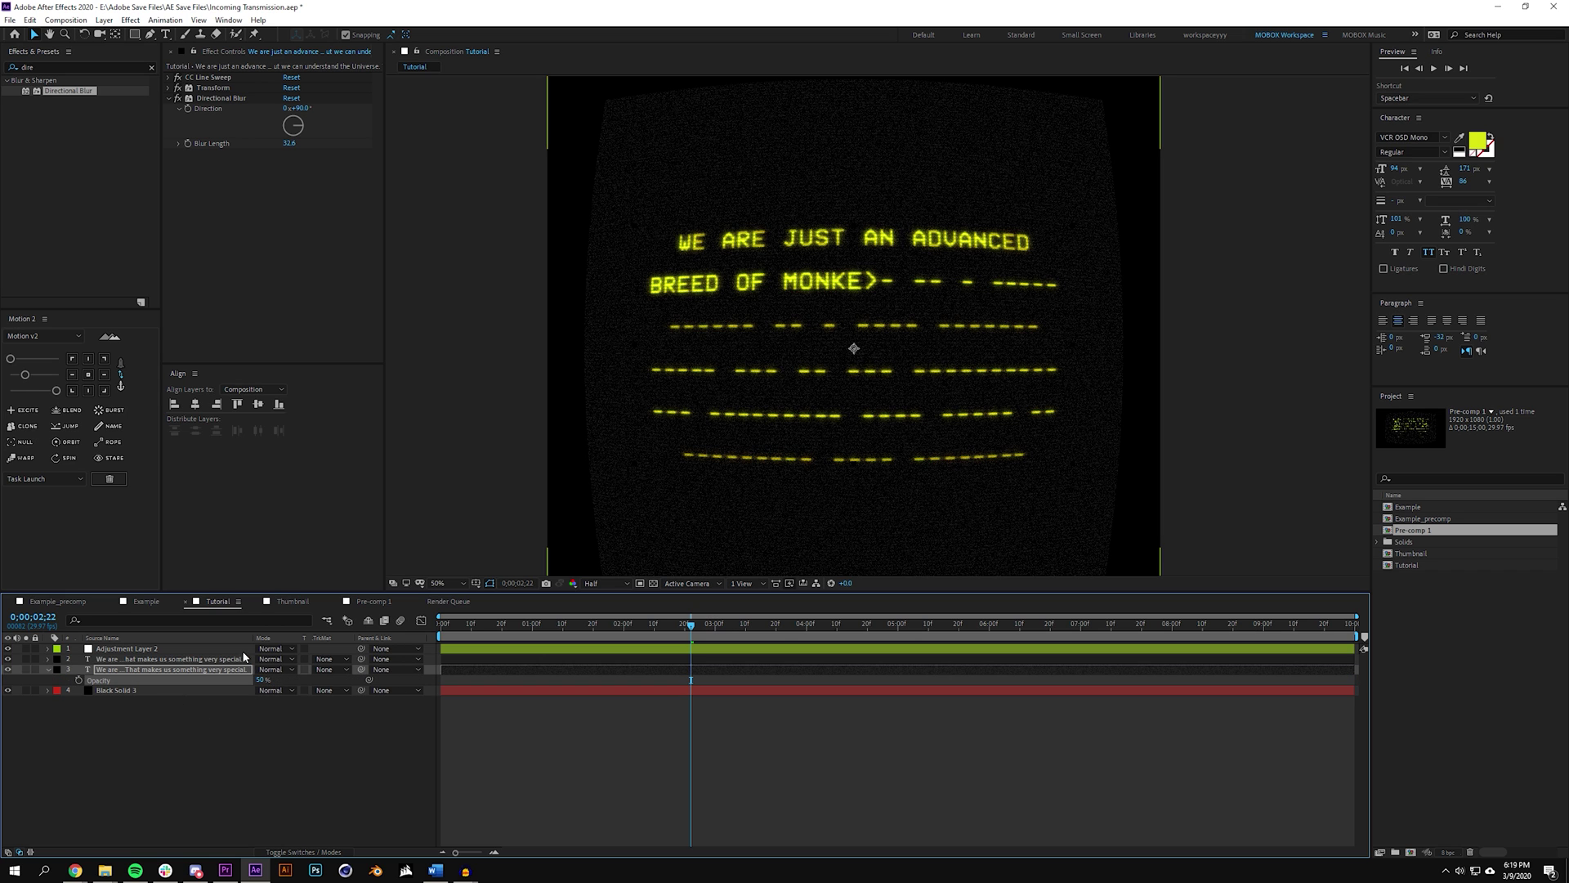
pyautogui.click(300, 736)
# - Toggle the blurred text layer's visibility repeatedly to compare the text up close with and without it, leaving it hidden
pyautogui.scroll(2, 790, 311)
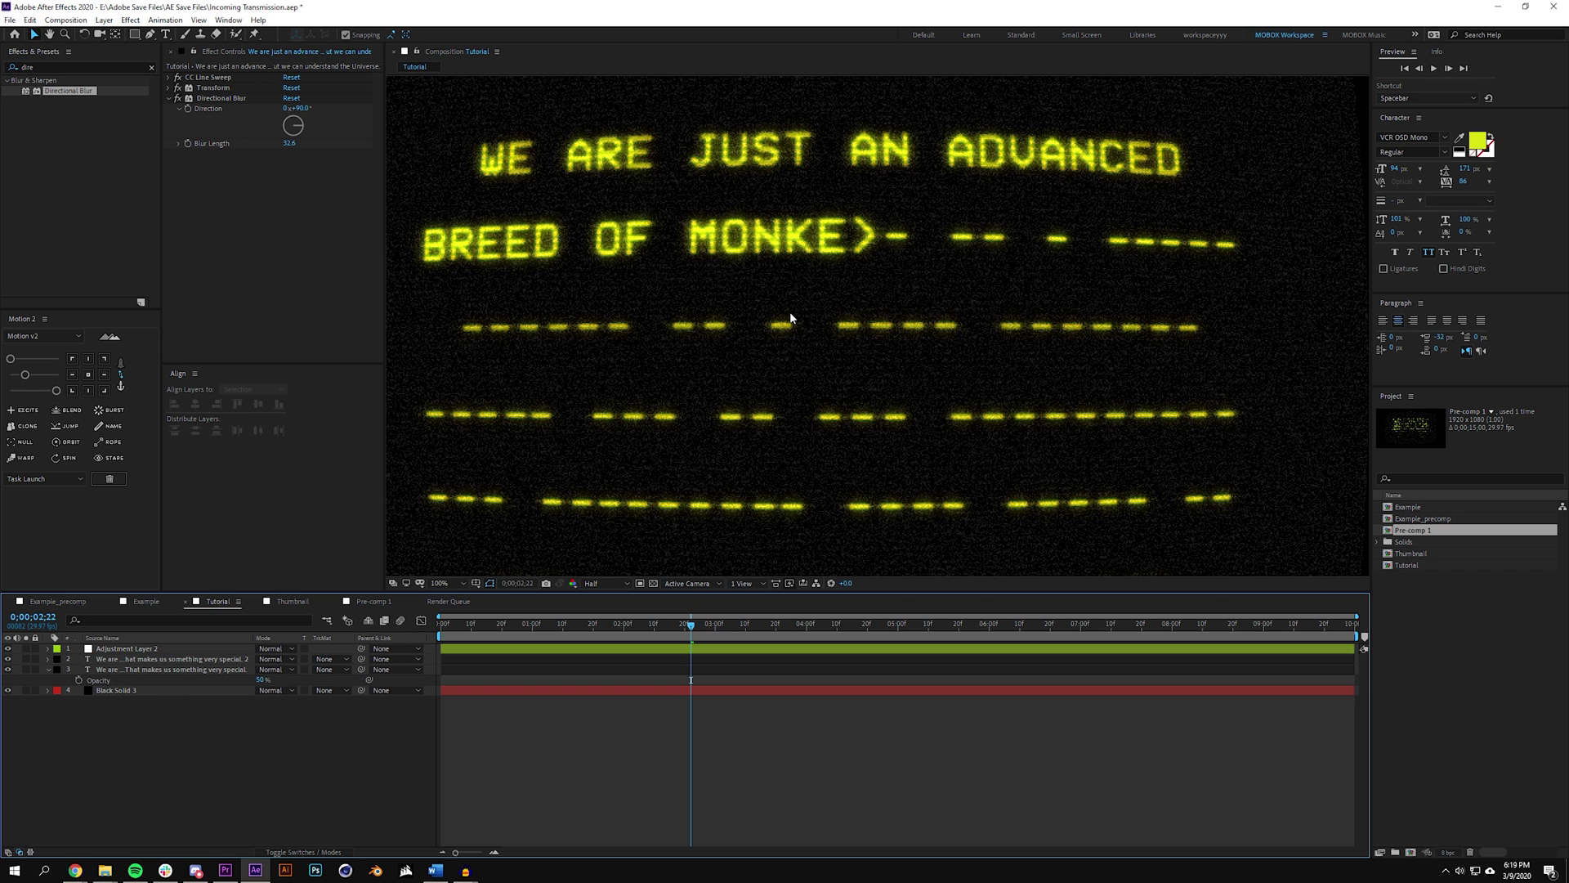
pyautogui.click(7, 670)
pyautogui.click(8, 670)
pyautogui.click(7, 670)
pyautogui.click(8, 669)
pyautogui.click(8, 670)
pyautogui.scroll(-1, 633, 439)
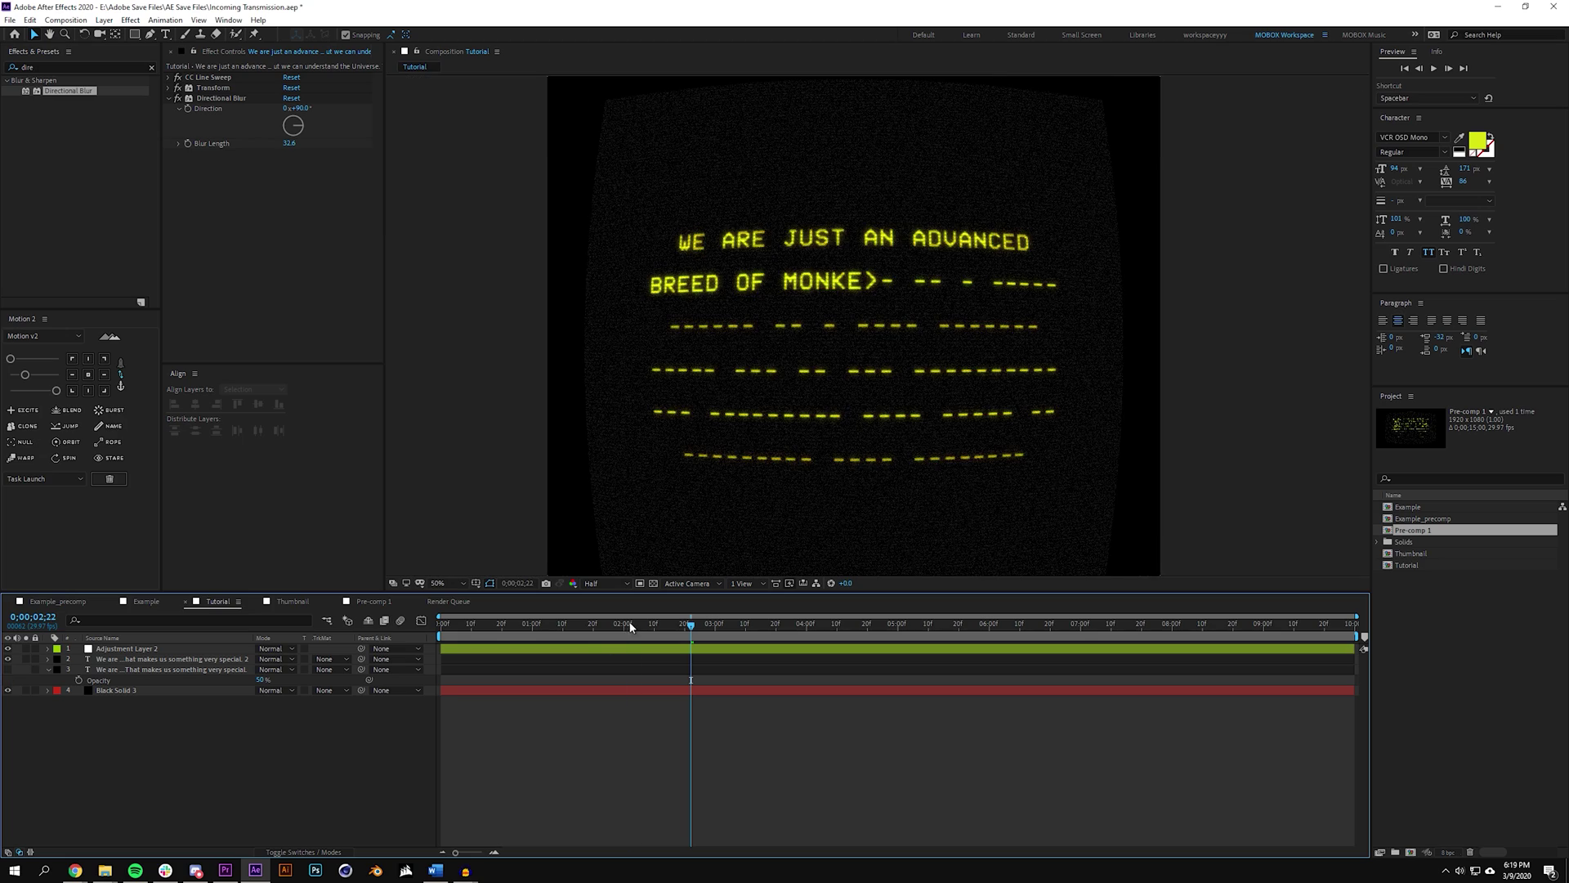
# - Play the animation from the start of the composition with the blurred text layer hidden
pyautogui.moveTo(586, 624); pyautogui.dragTo(337, 620)
pyautogui.press('space')
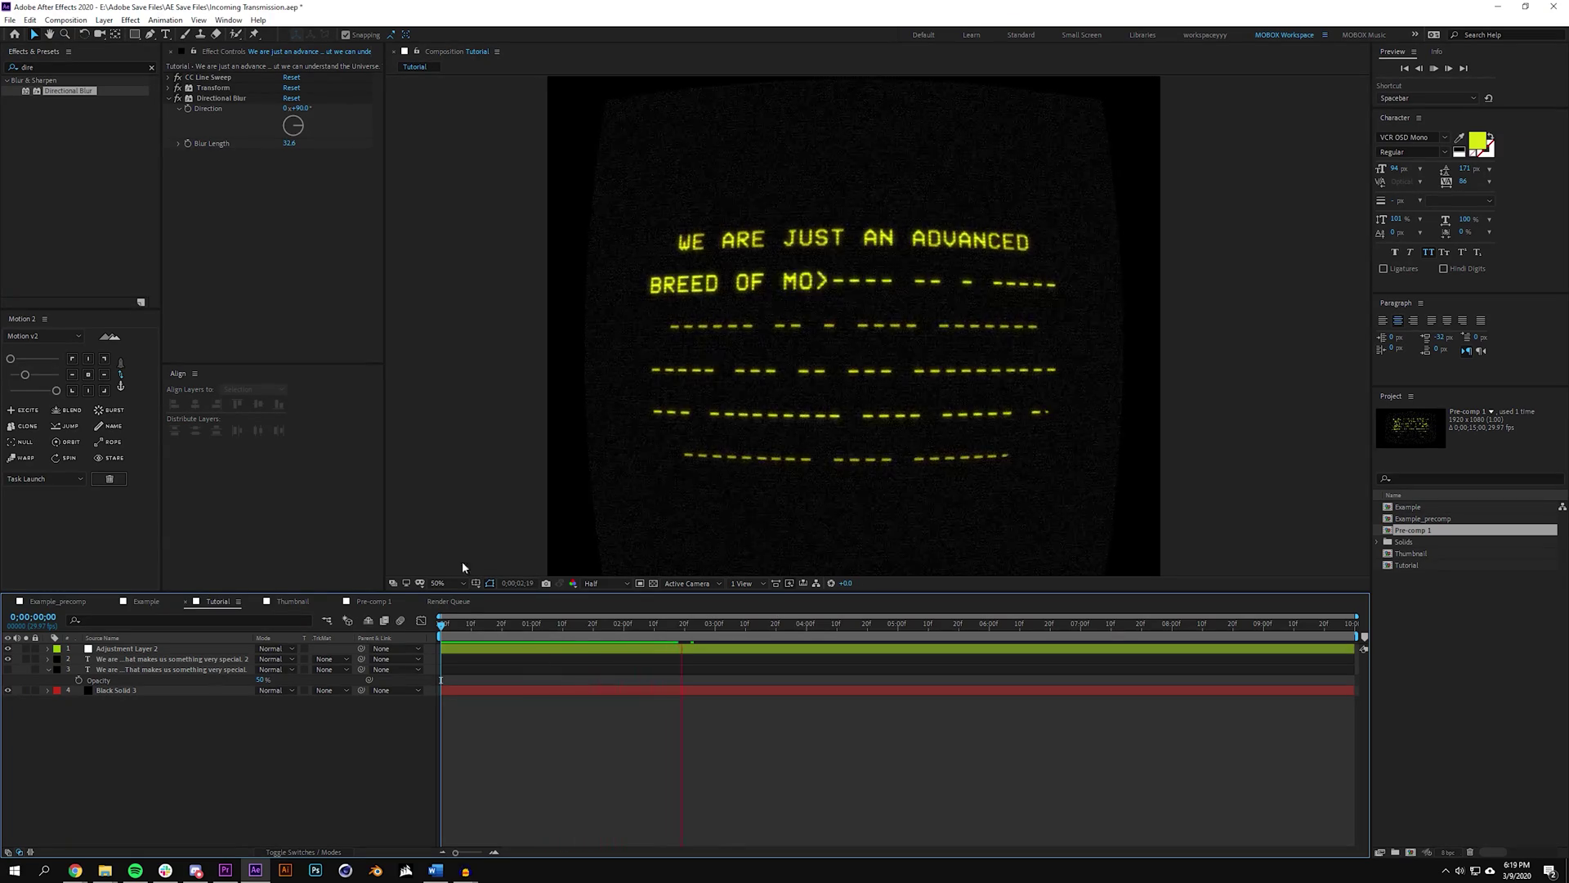
pyautogui.press('space')
# - Make the blurred lower text layer visible again and preview the animation with it
pyautogui.press('.')
pyautogui.click(8, 669)
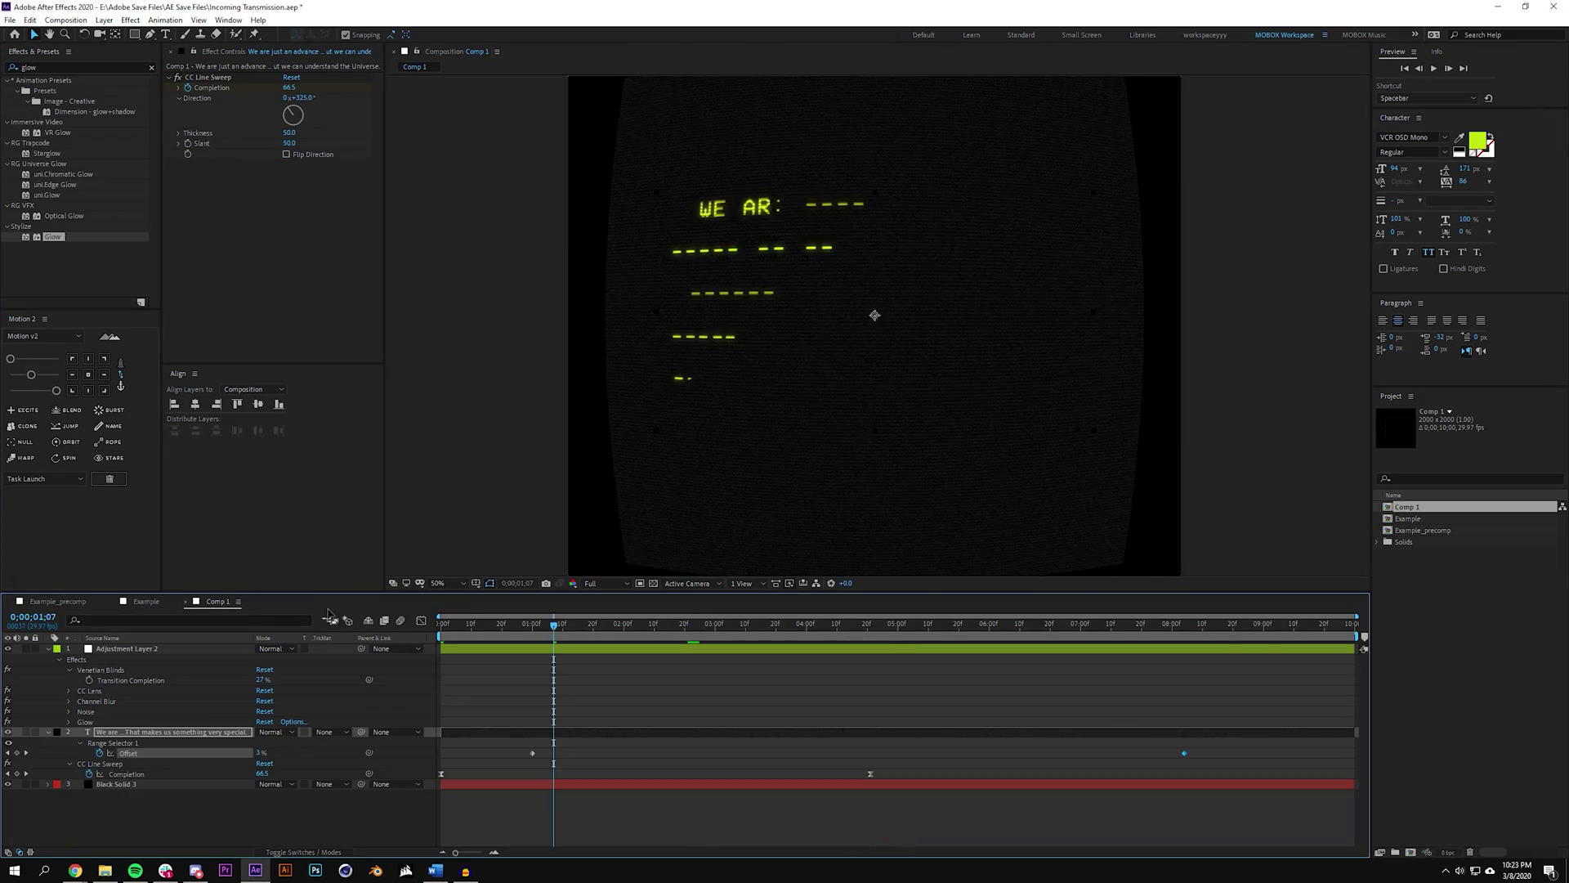
pyautogui.press('space')
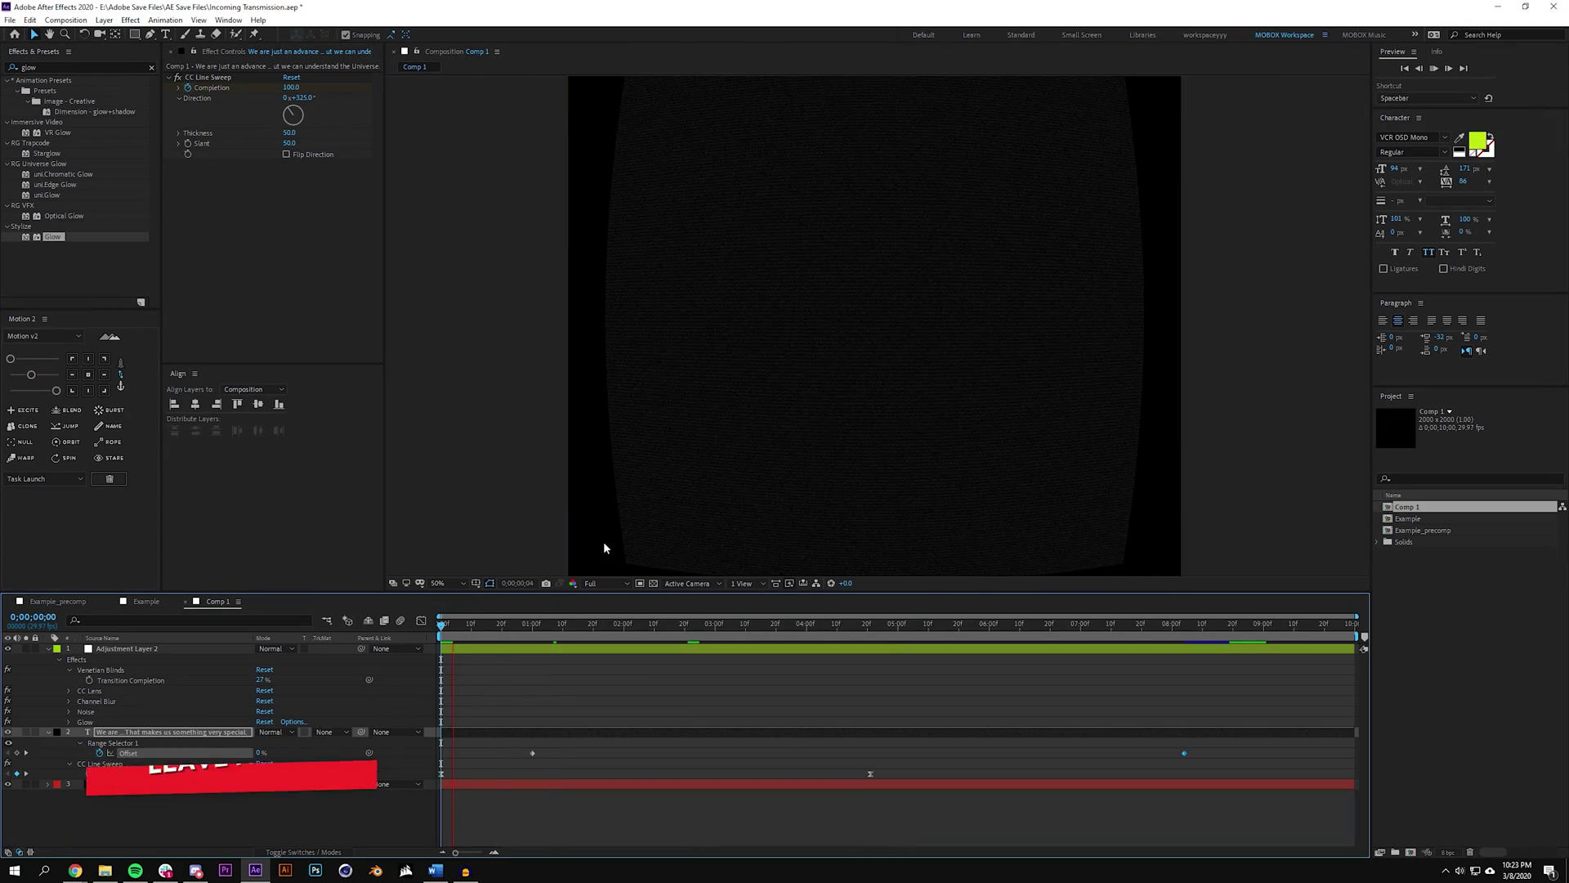
# - Stop playback in Comp 1, move to 0;00;03;21 and change the quote text's fill colour to green
pyautogui.press(',')
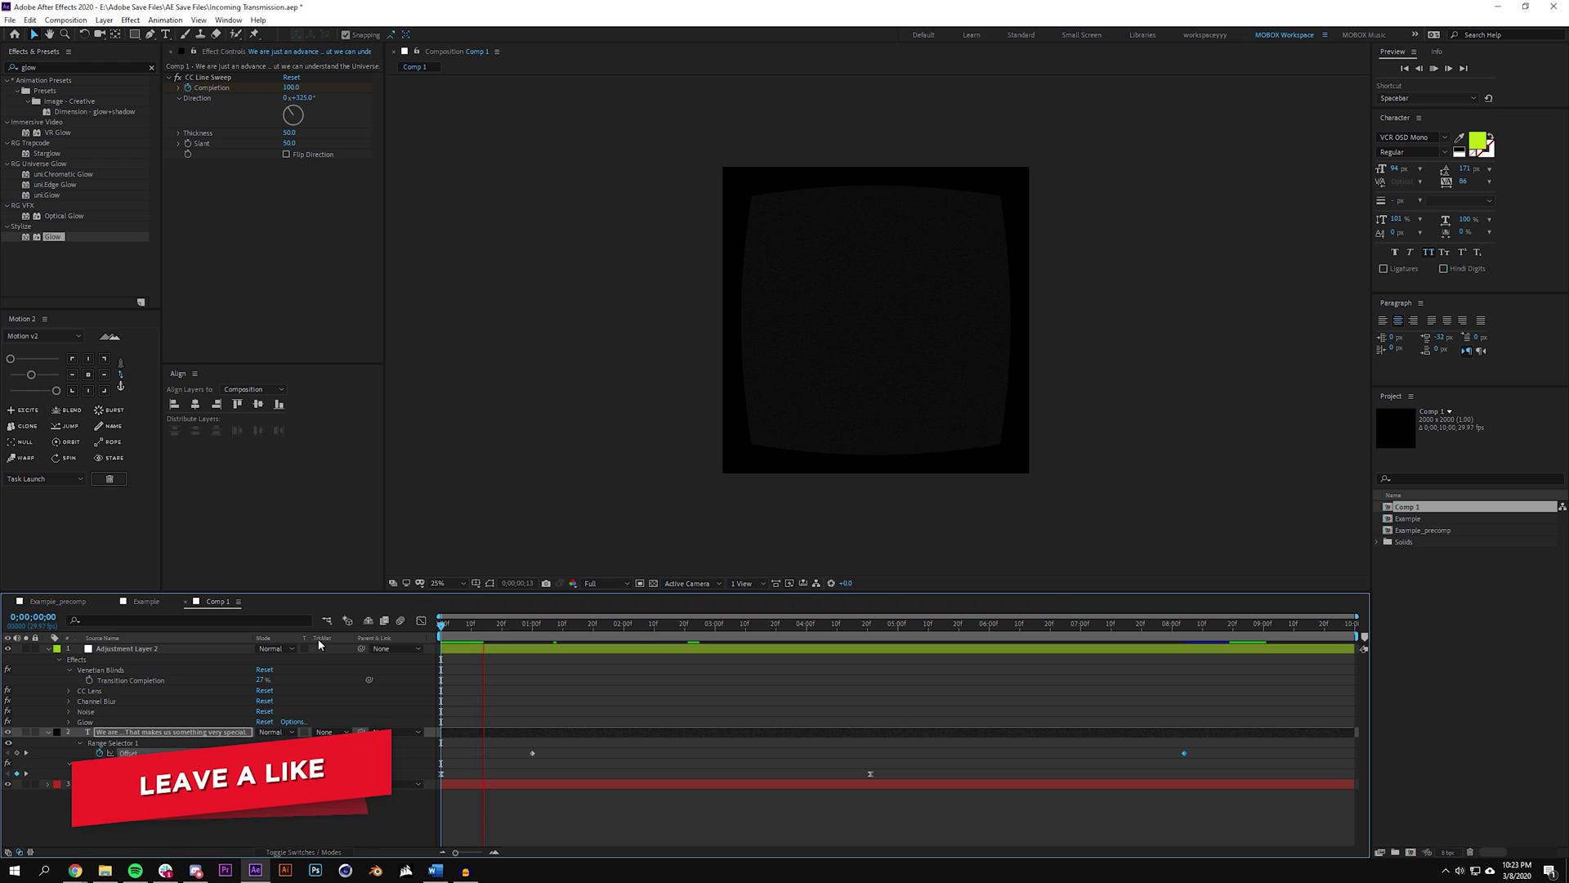
pyautogui.press('space')
pyautogui.click(779, 626)
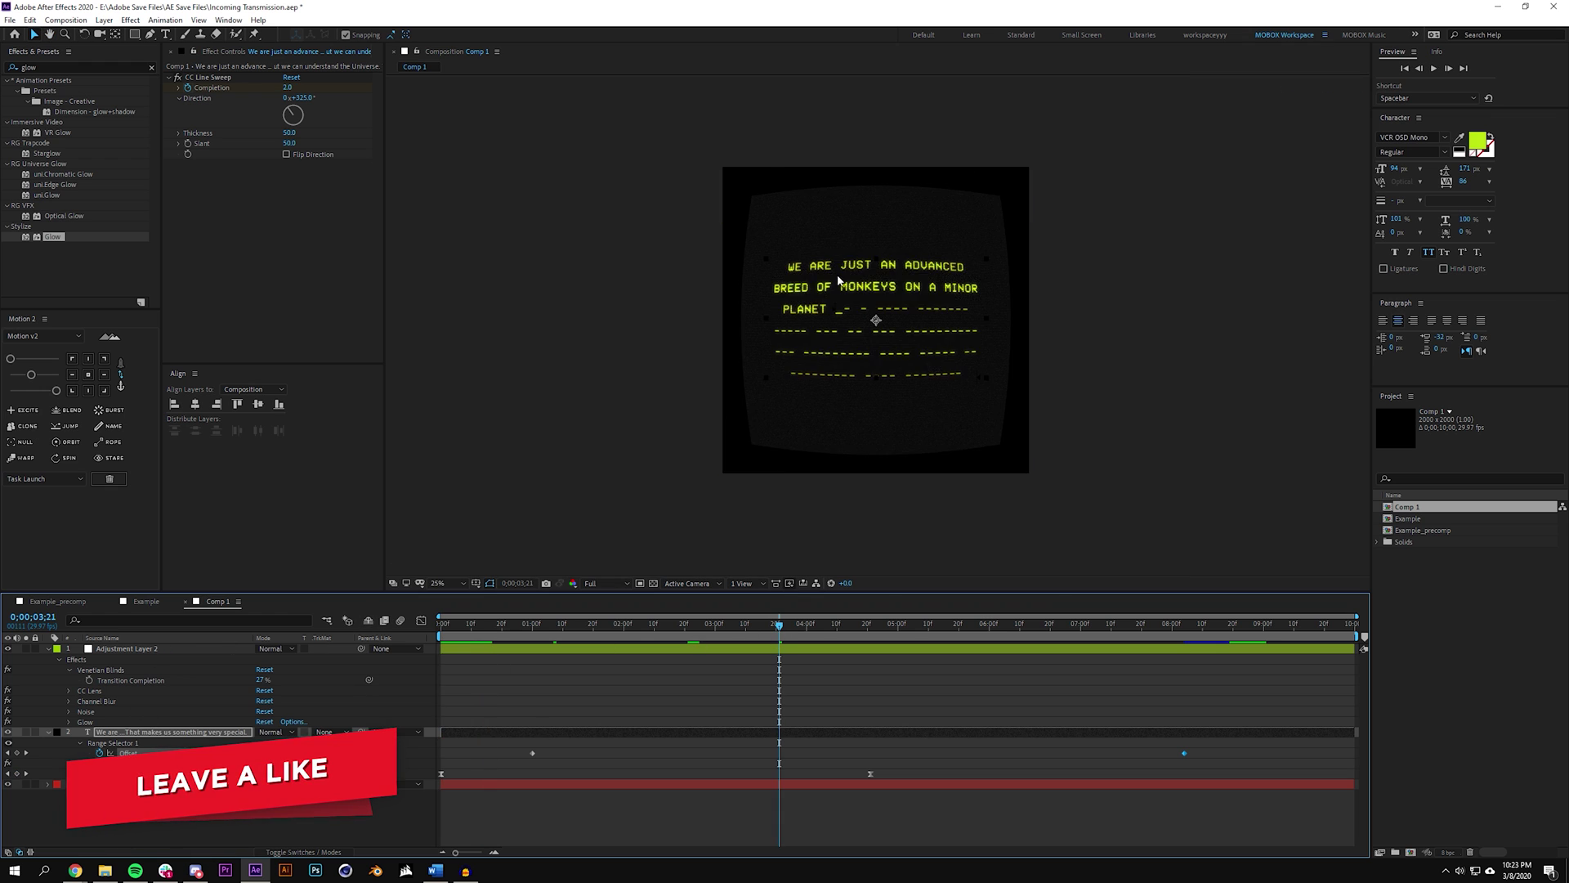
pyautogui.scroll(2, 837, 280)
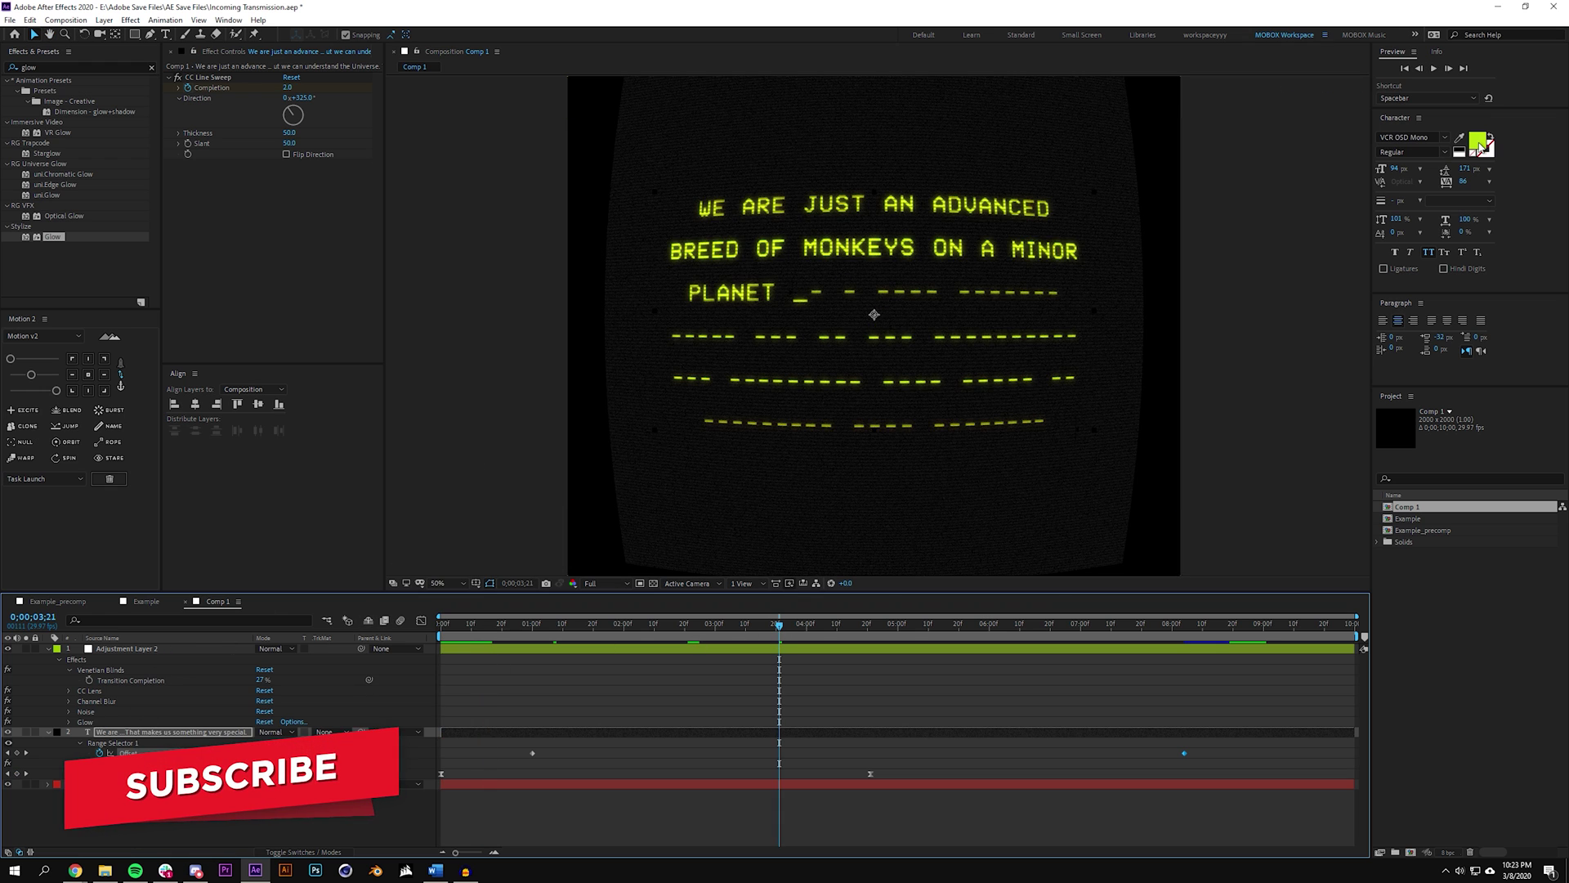
pyautogui.click(1478, 143)
pyautogui.moveTo(760, 483); pyautogui.dragTo(757, 447)
pyautogui.click(858, 357)
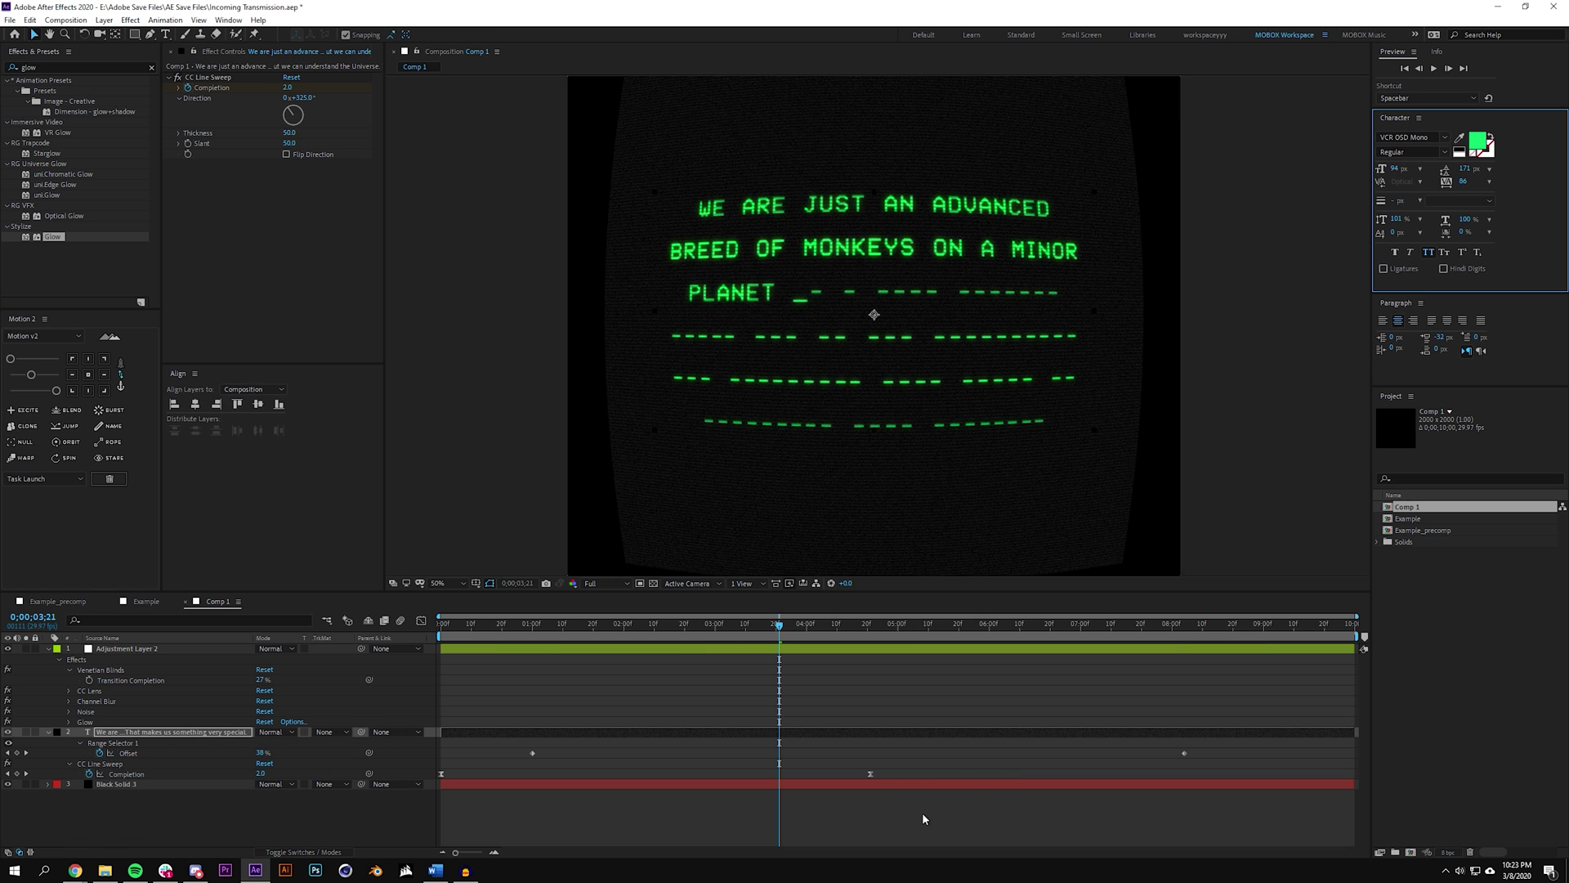